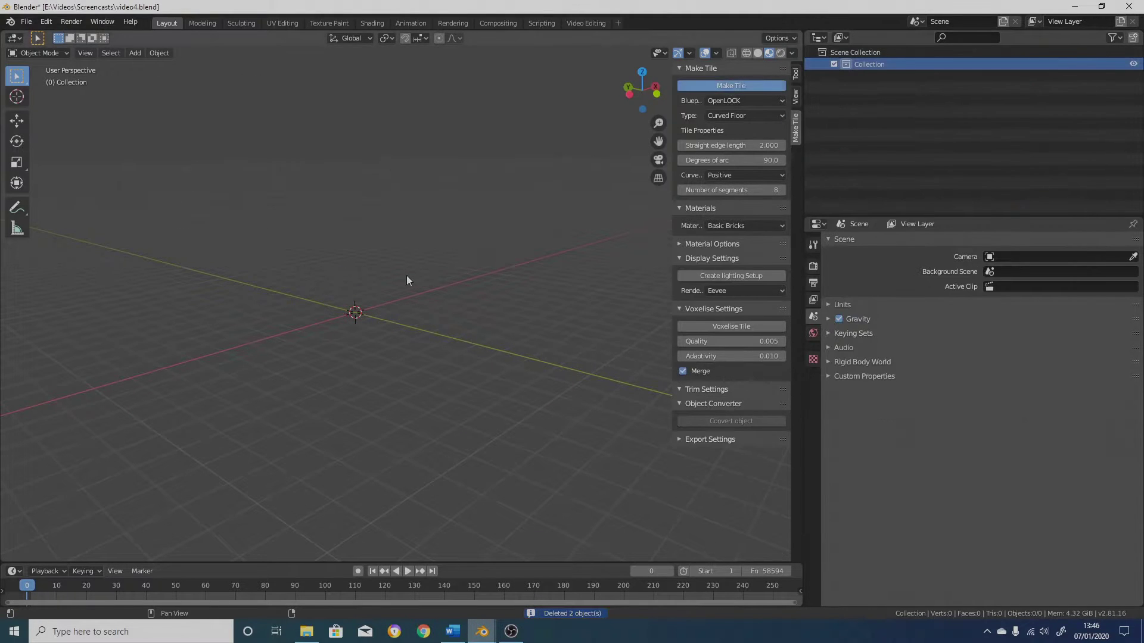
# Undo the deletion to restore the curved floor tile and move it away from the origin.
pyautogui.hotkey('ctrl', 'z')
pyautogui.moveTo(299, 357); pyautogui.dragTo(251, 374, button='middle')
pyautogui.moveTo(250, 374); pyautogui.dragTo(511, 307)
# Generate a Negative curved floor tile and move it aside.
pyautogui.click(745, 174)
pyautogui.click(753, 202)
pyautogui.click(731, 85)
pyautogui.moveTo(217, 345); pyautogui.dragTo(325, 311)
pyautogui.moveTo(325, 312); pyautogui.dragTo(333, 382, button='middle')
# Generate a Corner Wall tile and move it left along the red axis.
pyautogui.click(745, 115)
pyautogui.click(738, 159)
pyautogui.click(731, 85)
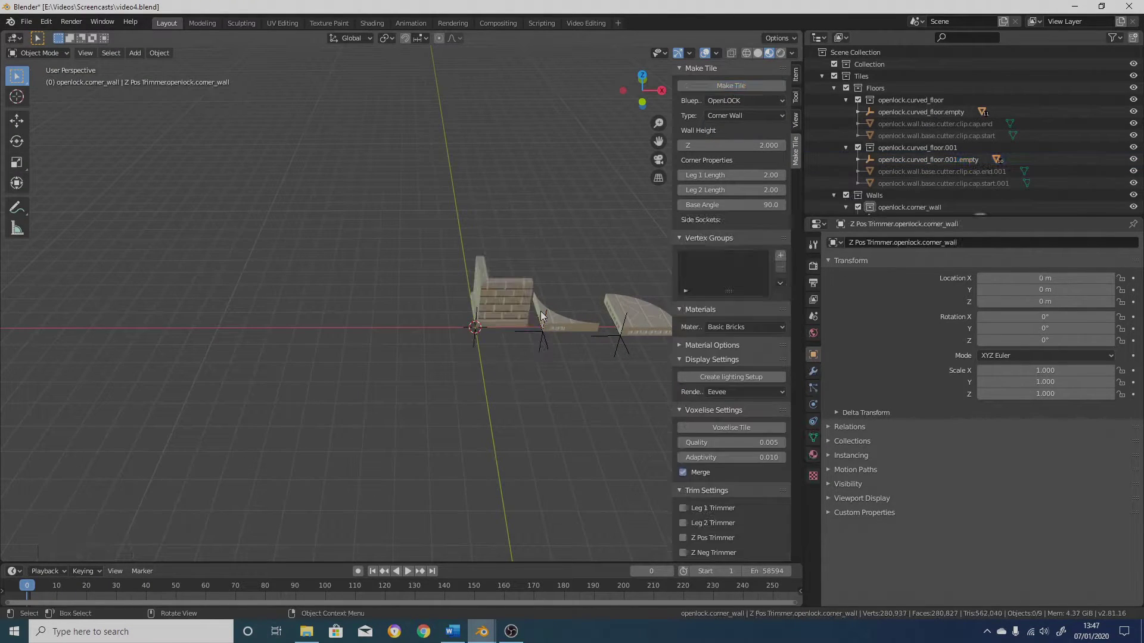
pyautogui.moveTo(541, 318); pyautogui.dragTo(395, 316)
# Make a second corner wall with base angle -90 and second leg 3, and shift it left.
pyautogui.click(750, 205)
pyautogui.write('-90')
pyautogui.press('Return')
pyautogui.click(750, 189)
pyautogui.write('3')
pyautogui.press('Return')
pyautogui.click(730, 85)
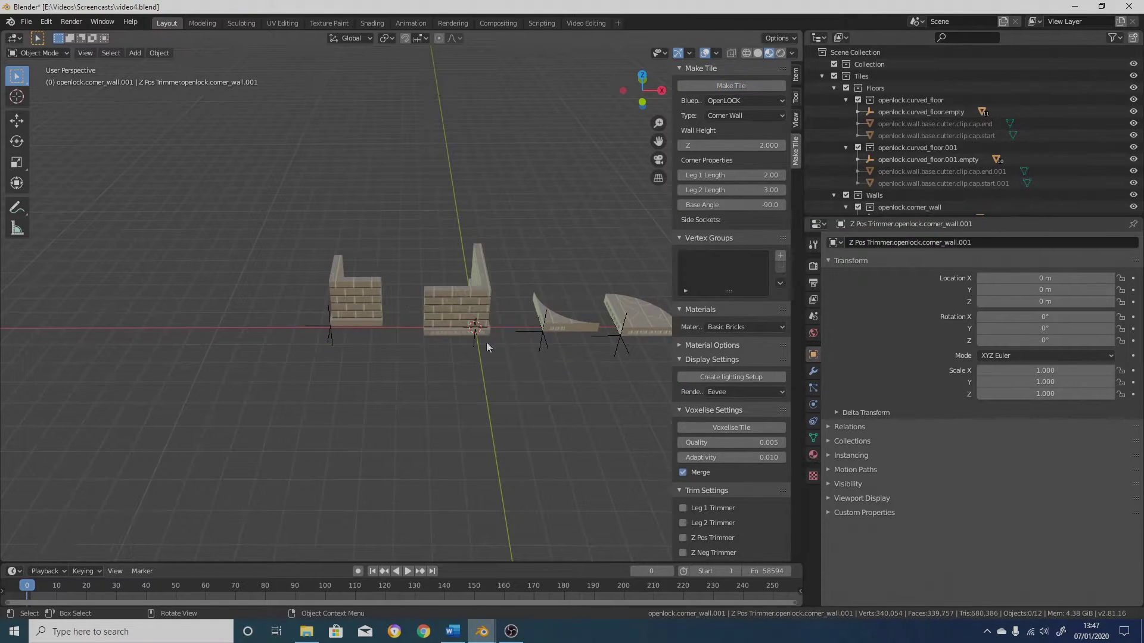
pyautogui.moveTo(494, 344); pyautogui.dragTo(486, 348, button='middle')
pyautogui.moveTo(485, 349); pyautogui.dragTo(253, 354)
pyautogui.moveTo(253, 353); pyautogui.dragTo(369, 316, button='middle')
# Generate a third corner wall with a 54° base angle.
pyautogui.click(730, 204)
pyautogui.write('54')
pyautogui.press('Return')
pyautogui.click(731, 85)
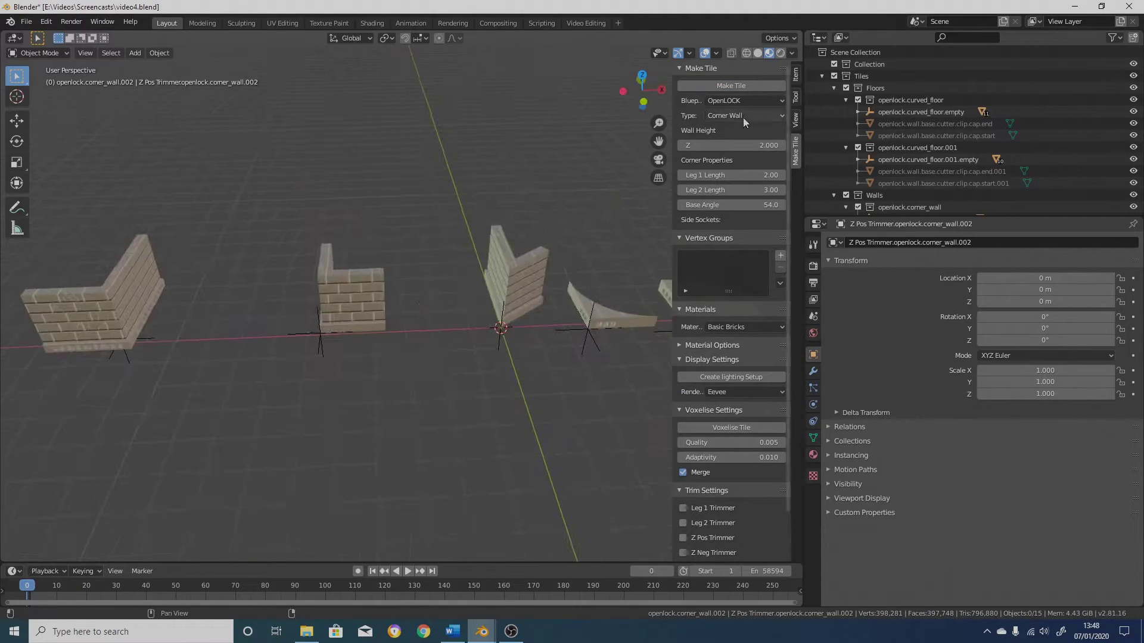
# Switch the tile type to Triangular Floor and move the 54° corner wall aside.
pyautogui.click(741, 117)
pyautogui.click(753, 185)
pyautogui.scroll(-3, 337, 298)
pyautogui.click(453, 316)
pyautogui.press('g')
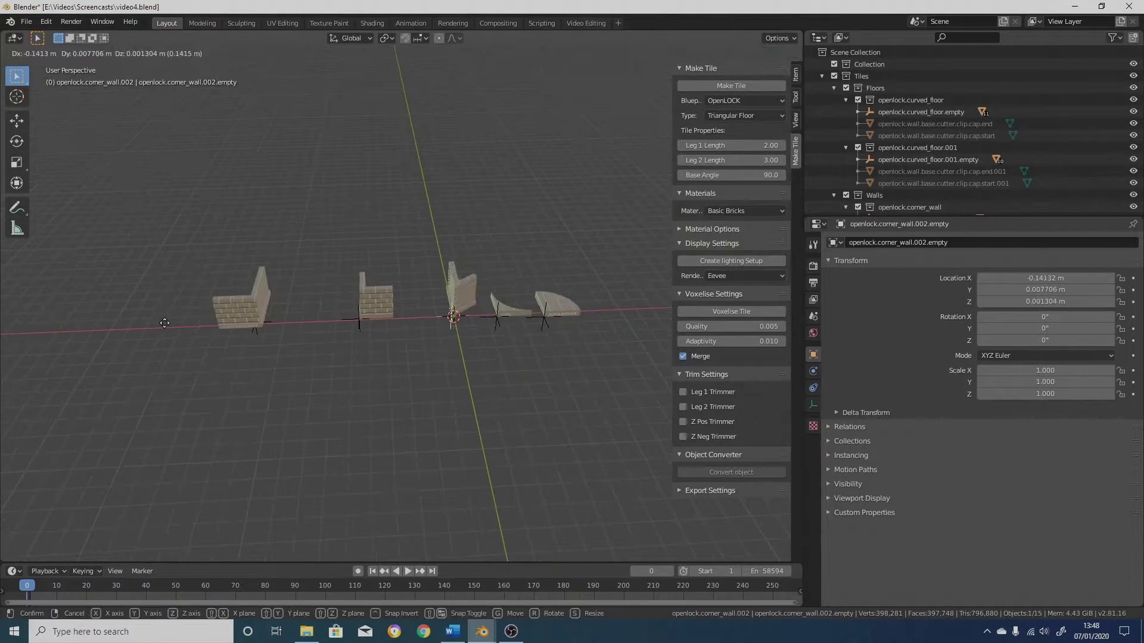
pyautogui.click(165, 322)
# Generate a triangular floor tile and place it beside the other tiles.
pyautogui.click(731, 85)
pyautogui.press('g')
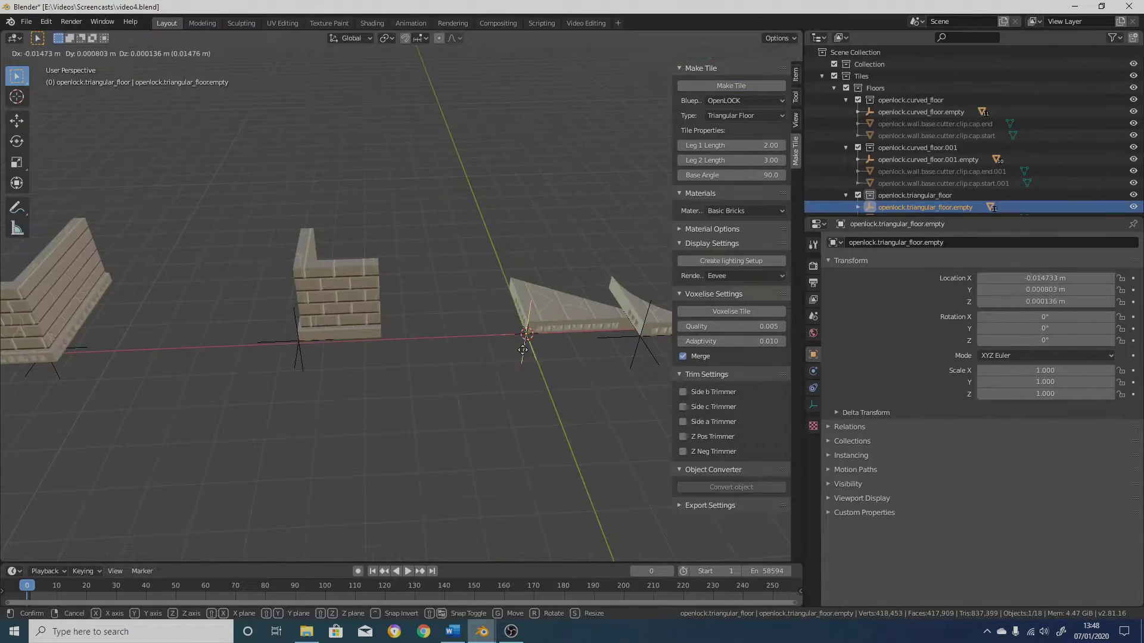
pyautogui.click(465, 352)
pyautogui.scroll(-4, 477, 358)
pyautogui.moveTo(476, 357)
pyautogui.mouseDown(button='middle')
pyautogui.moveTo(512, 367)
pyautogui.moveTo(505, 316)
pyautogui.moveTo(495, 344)
pyautogui.mouseUp(button='middle')
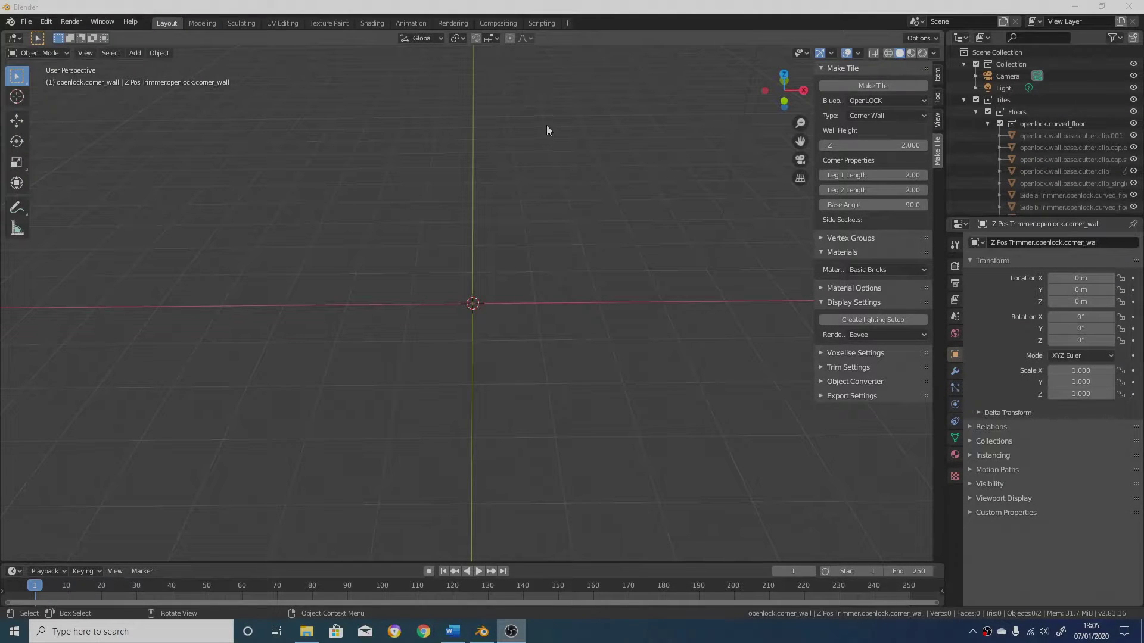
# Generate a 90° Curved Wall tile and orbit around it to inspect it.
pyautogui.click(877, 115)
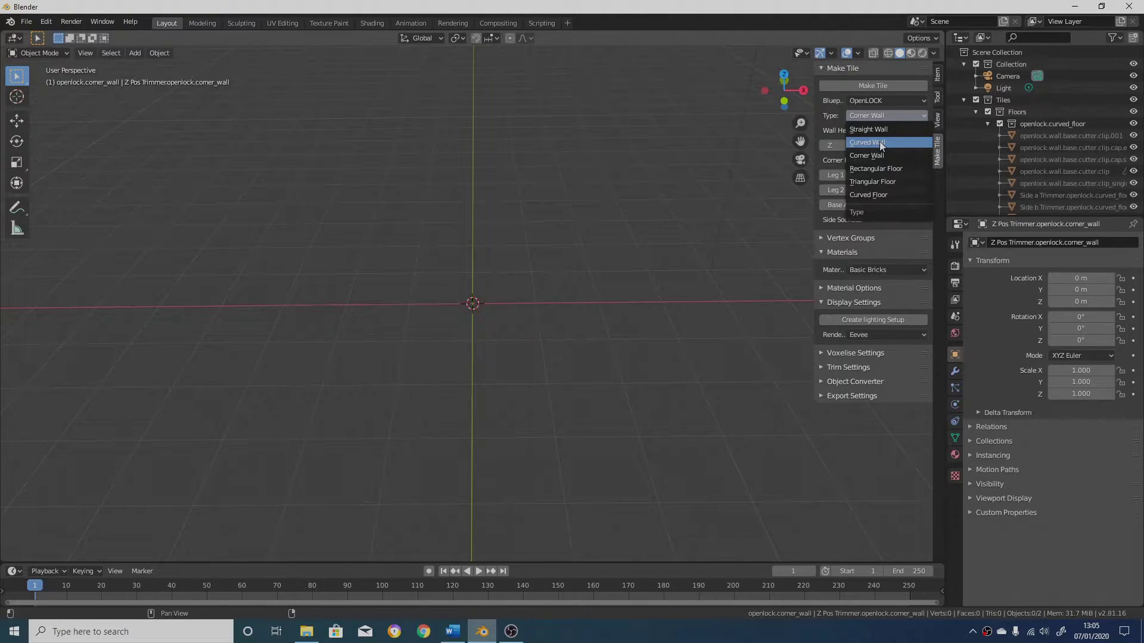
pyautogui.click(879, 143)
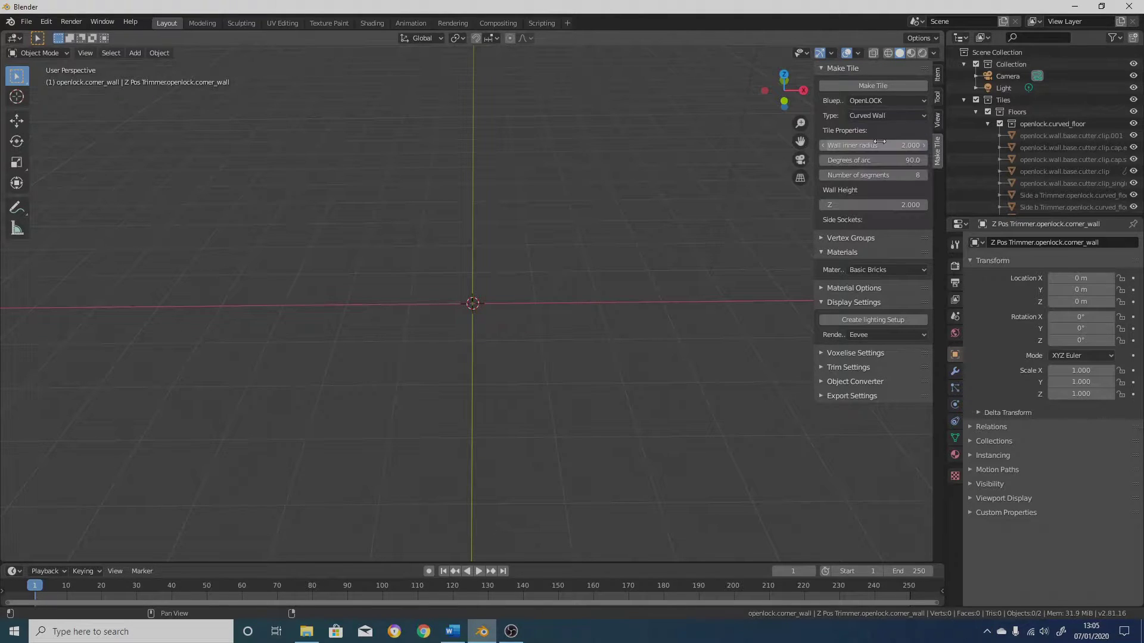
pyautogui.click(867, 85)
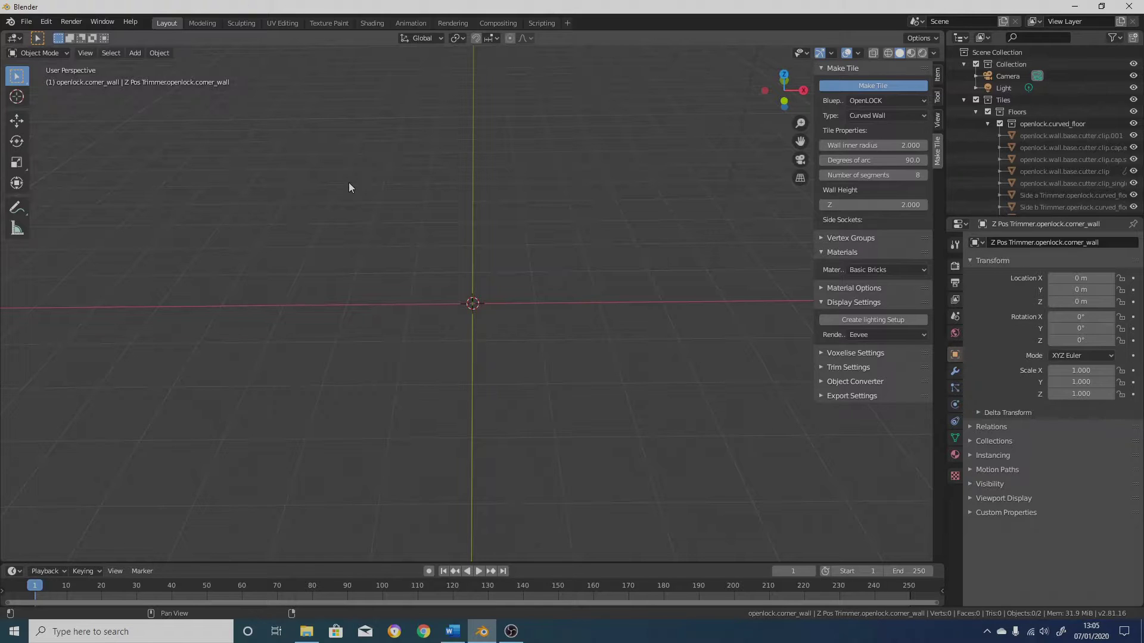
pyautogui.moveTo(567, 225); pyautogui.dragTo(523, 346, button='middle')
pyautogui.click(445, 320)
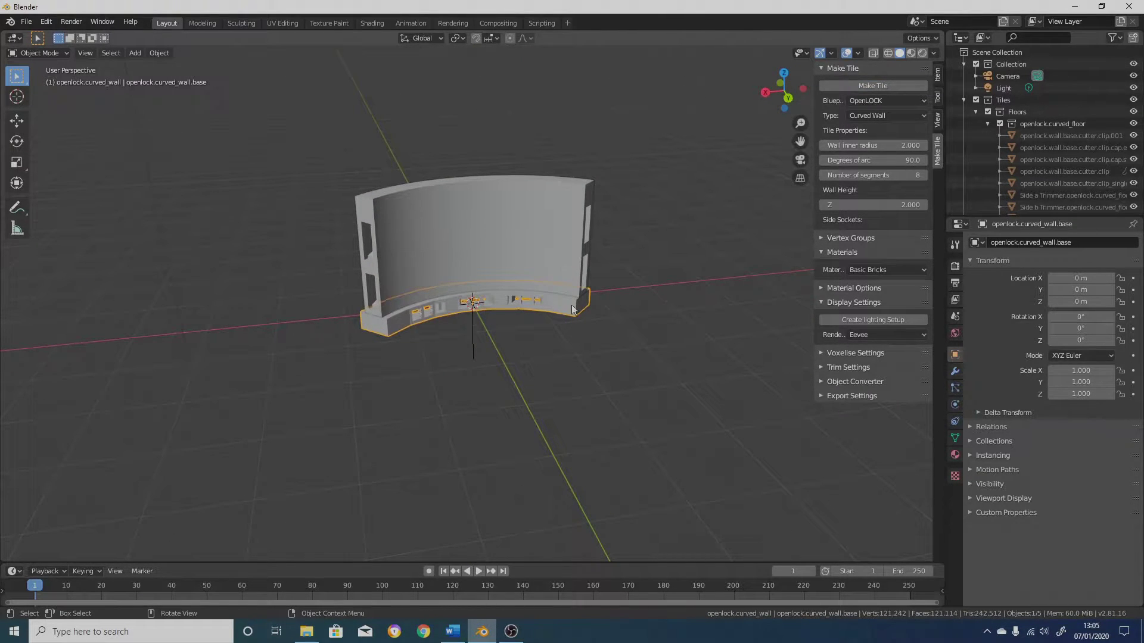
pyautogui.click(498, 332)
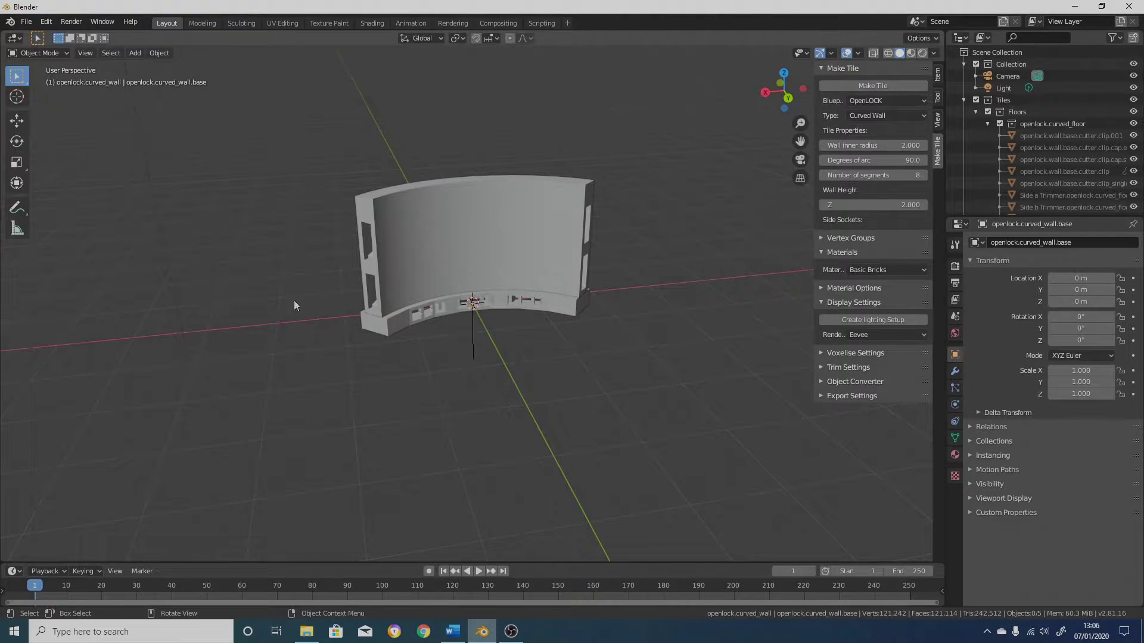
pyautogui.moveTo(559, 310); pyautogui.dragTo(735, 311, button='middle')
# Place the 3D cursor and generate a second curved wall with a -90° arc there.
pyautogui.keyDown('shift'); pyautogui.rightClick(720, 310); pyautogui.keyUp('shift')
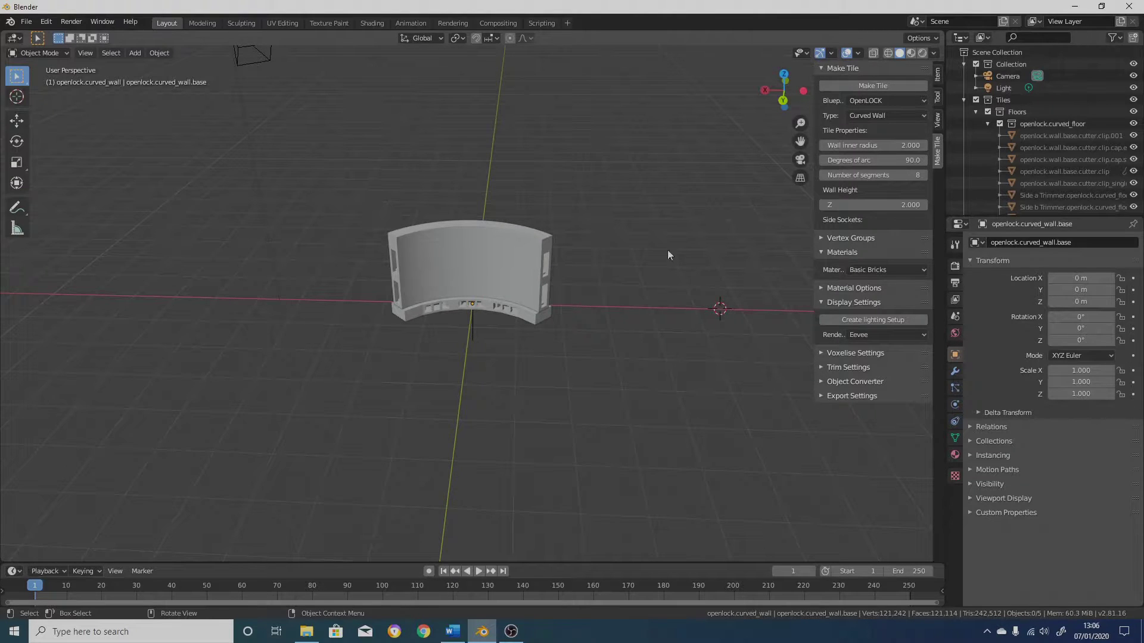
pyautogui.click(904, 160)
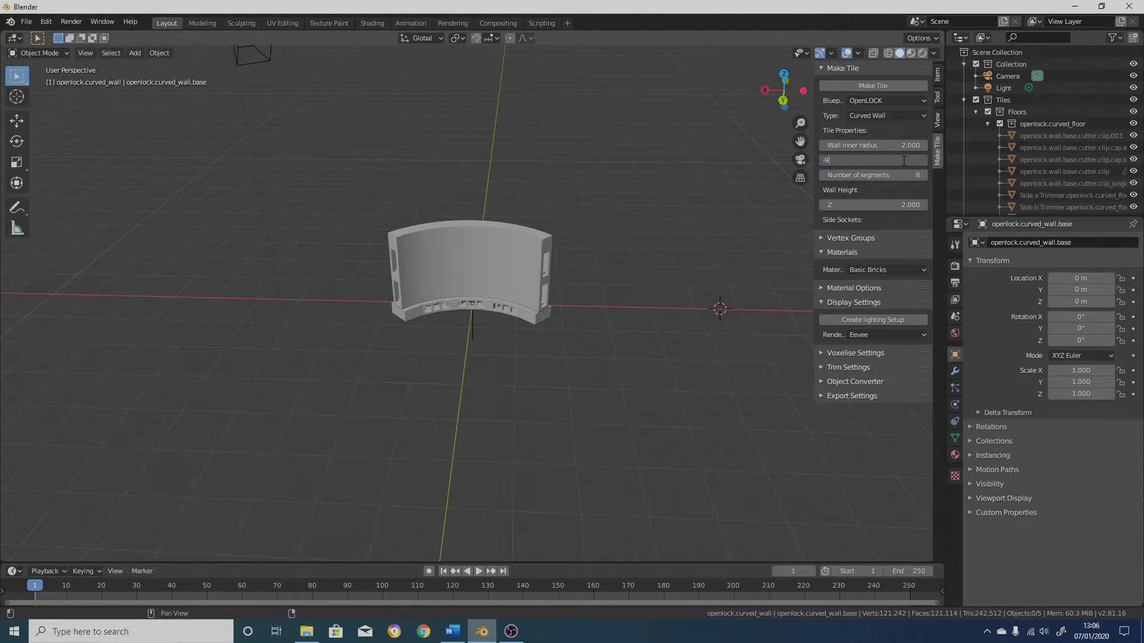
pyautogui.press('Return')
pyautogui.click(877, 85)
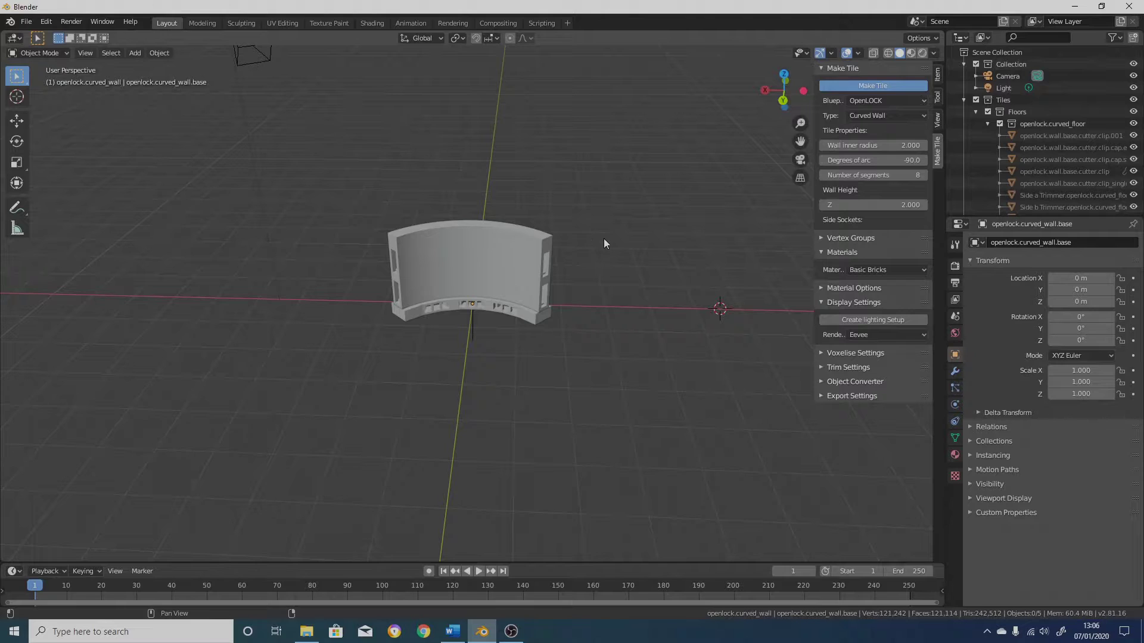
# Box-select both curved walls and delete them.
pyautogui.moveTo(667, 279); pyautogui.dragTo(437, 257, button='middle')
pyautogui.moveTo(359, 291); pyautogui.dragTo(586, 276, button='middle')
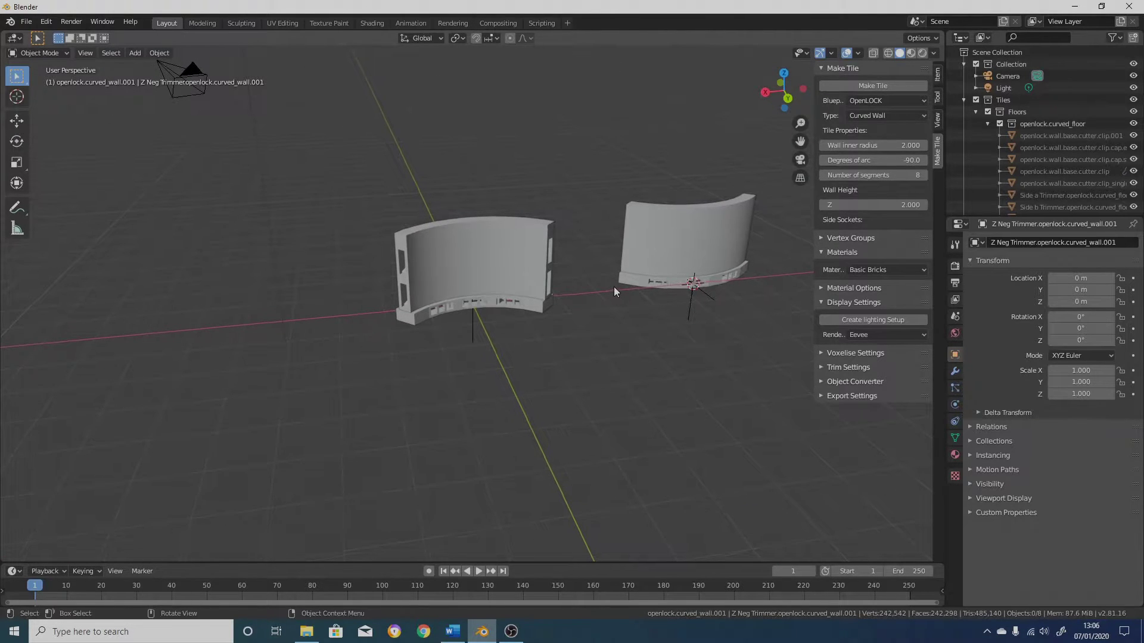
pyautogui.scroll(-2, 614, 287)
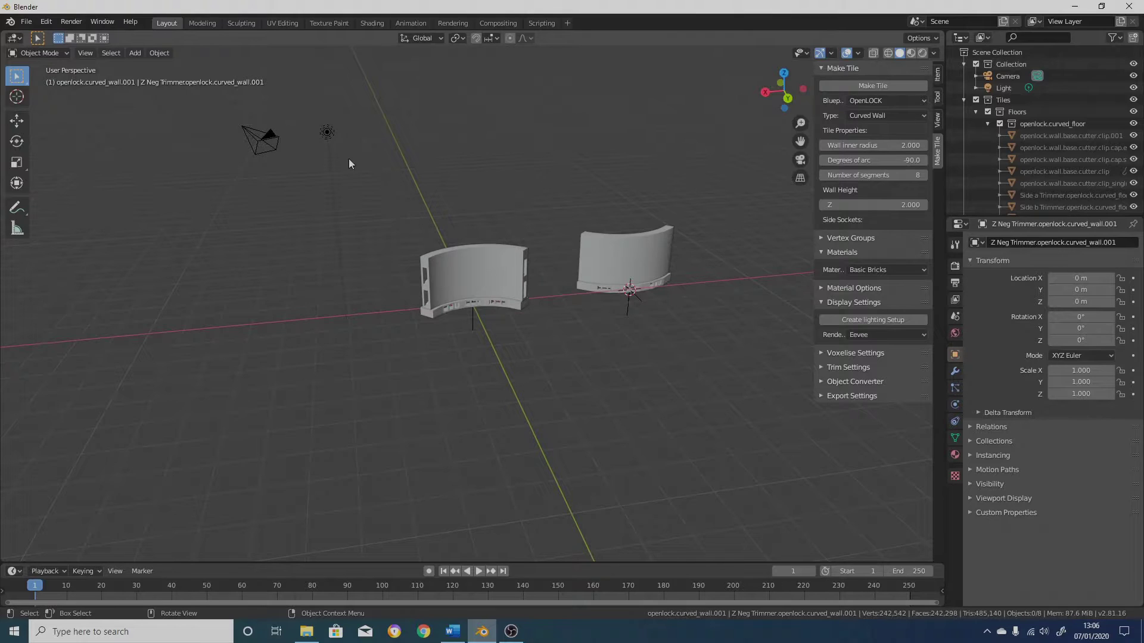
pyautogui.moveTo(383, 178); pyautogui.dragTo(712, 374)
pyautogui.press('Delete')
# Generate a Corner Wall tile and orbit around it.
pyautogui.click(886, 115)
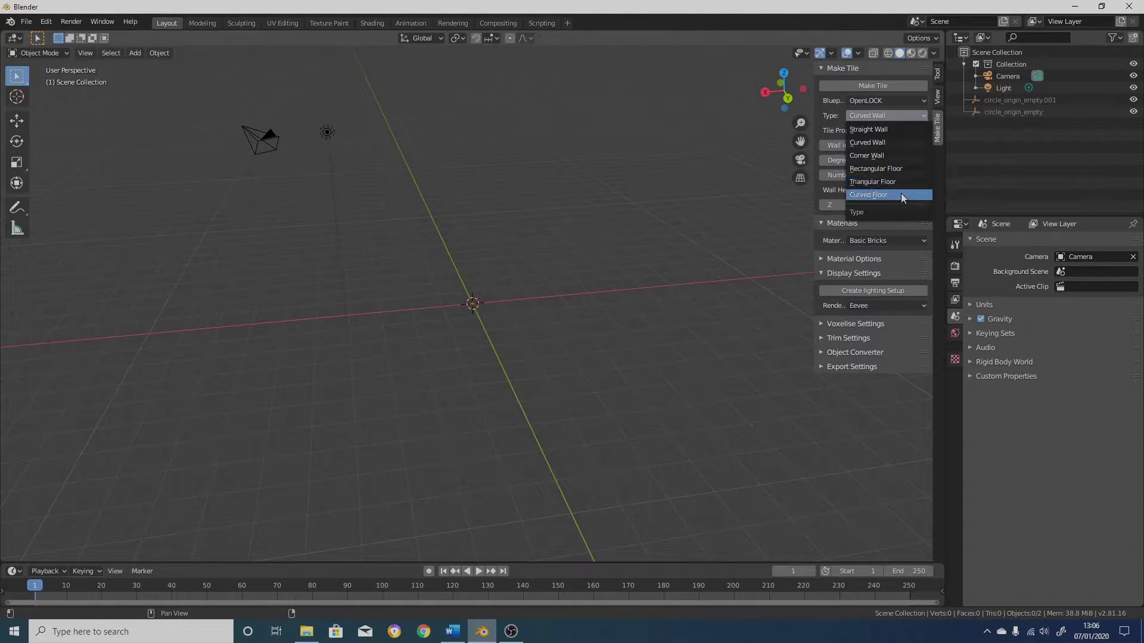
pyautogui.click(886, 154)
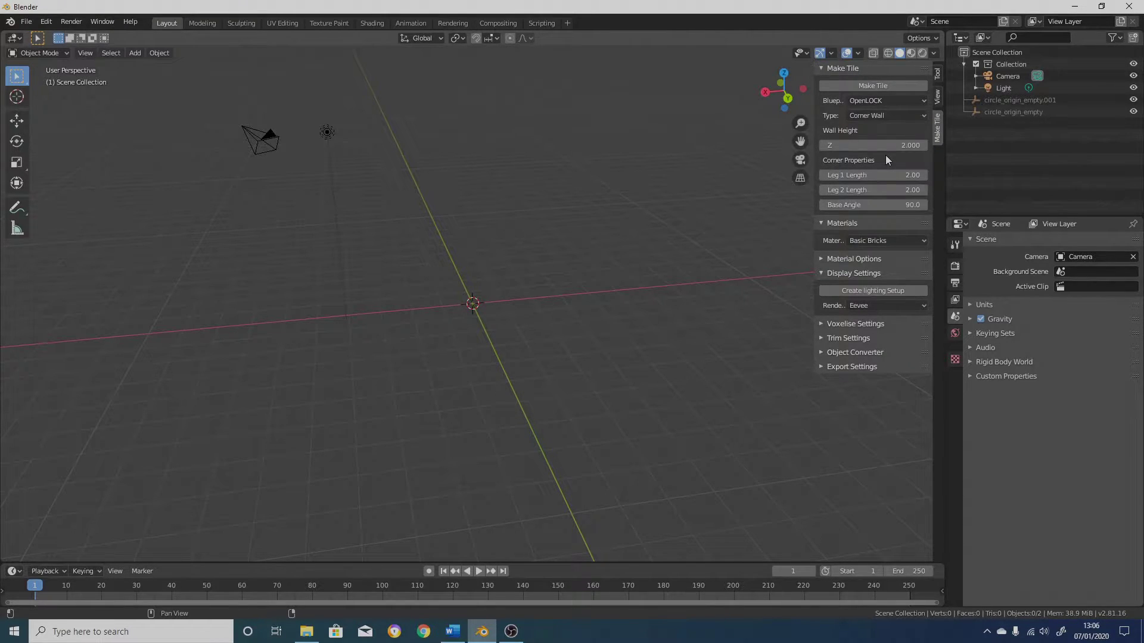
pyautogui.click(885, 86)
pyautogui.moveTo(462, 238); pyautogui.dragTo(423, 266, button='middle')
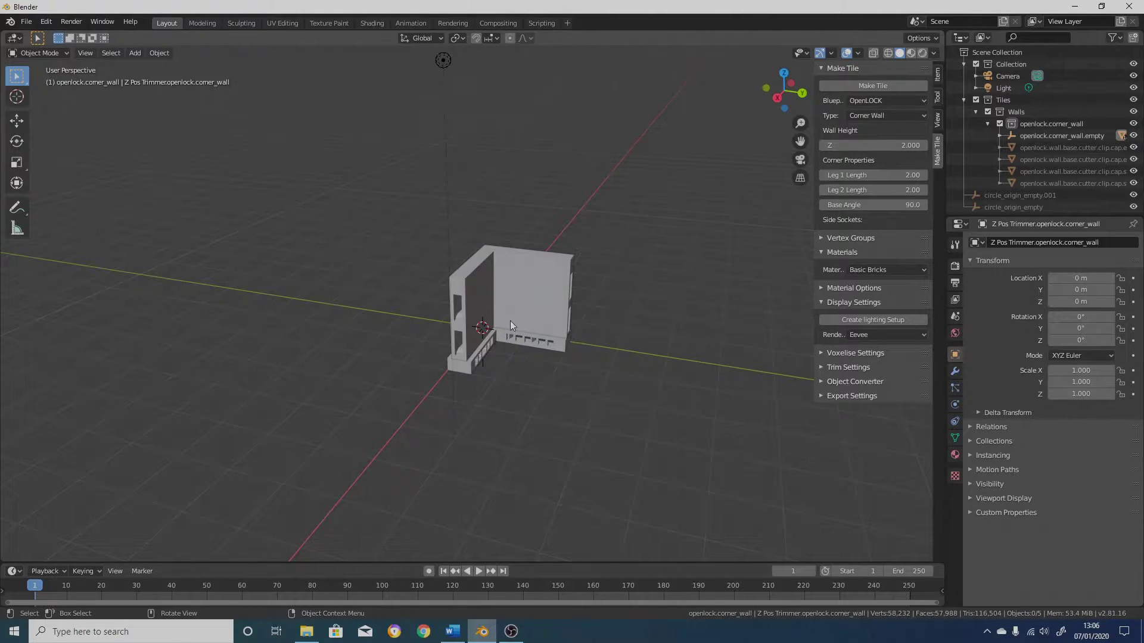
# Set the first leg length to 3, regenerate the corner wall, inspect and delete it.
pyautogui.click(911, 174)
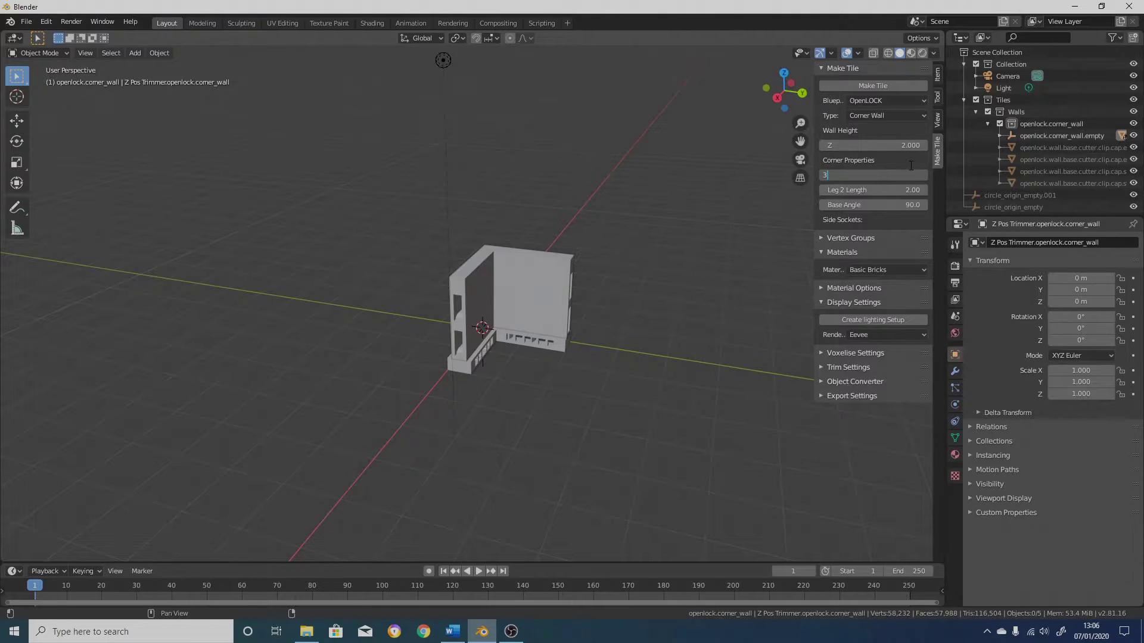
pyautogui.write('3')
pyautogui.press('Return')
pyautogui.moveTo(310, 195); pyautogui.dragTo(645, 431)
pyautogui.press('Delete')
pyautogui.click(903, 85)
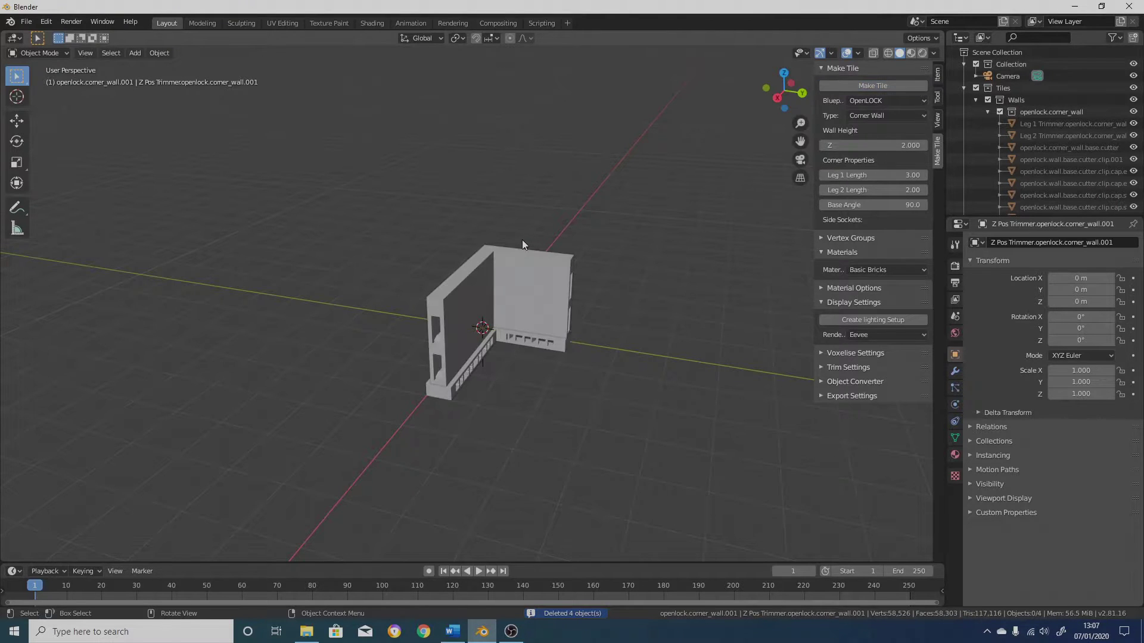
pyautogui.moveTo(522, 240); pyautogui.dragTo(413, 414, button='middle')
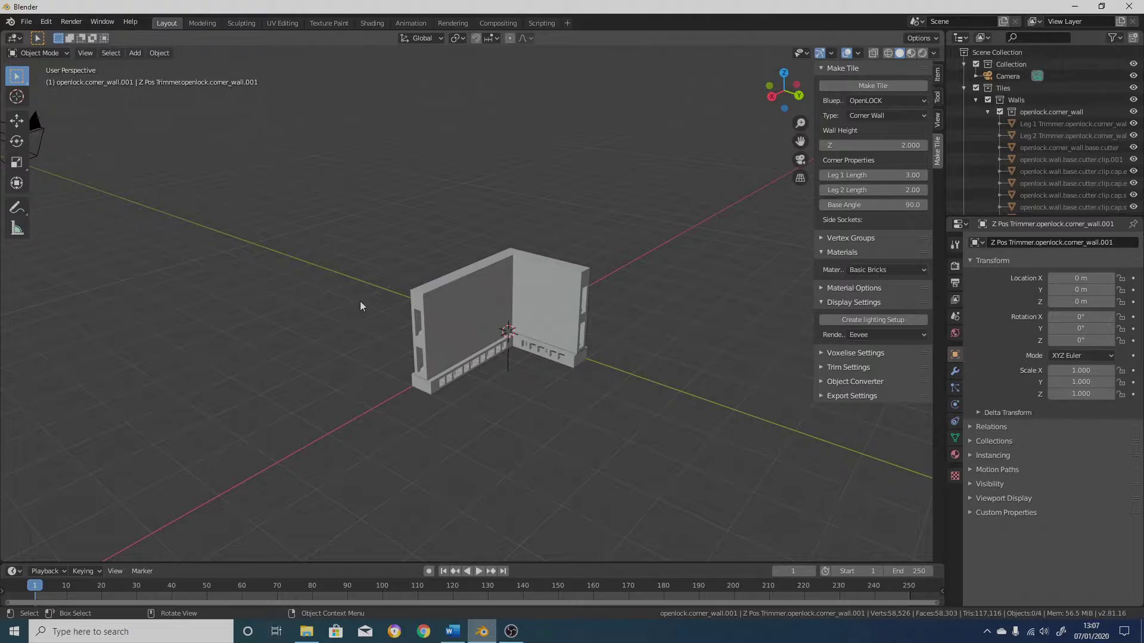
pyautogui.moveTo(302, 181); pyautogui.dragTo(697, 463)
pyautogui.press('Delete')
# Try a corner wall with a 54° base angle, then delete it.
pyautogui.click(883, 204)
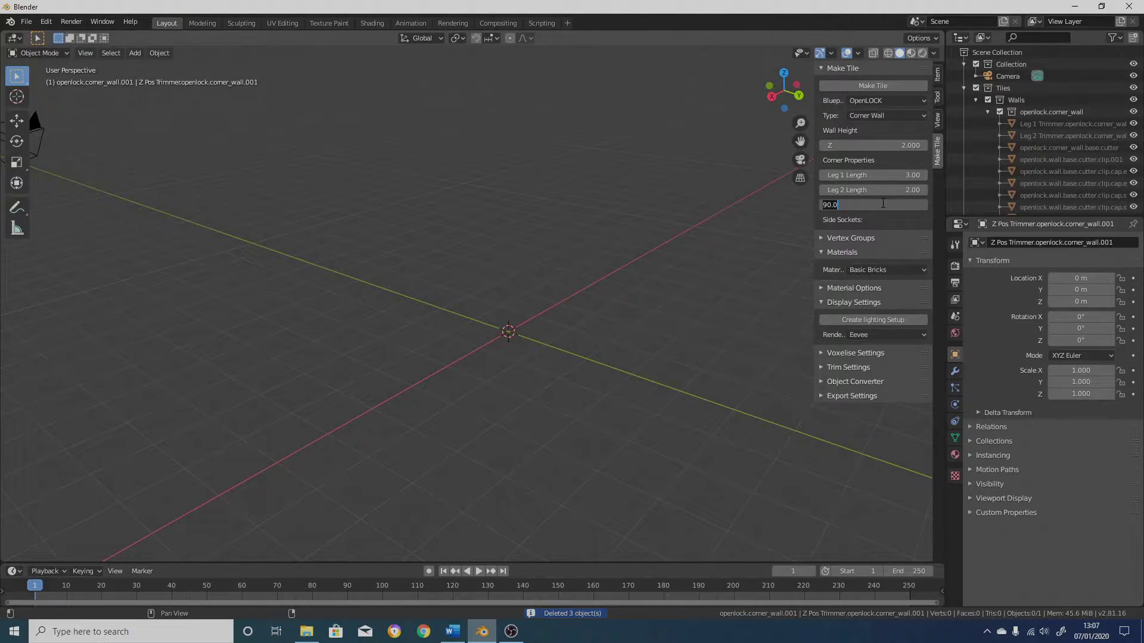
pyautogui.write('54')
pyautogui.press('Return')
pyautogui.click(883, 86)
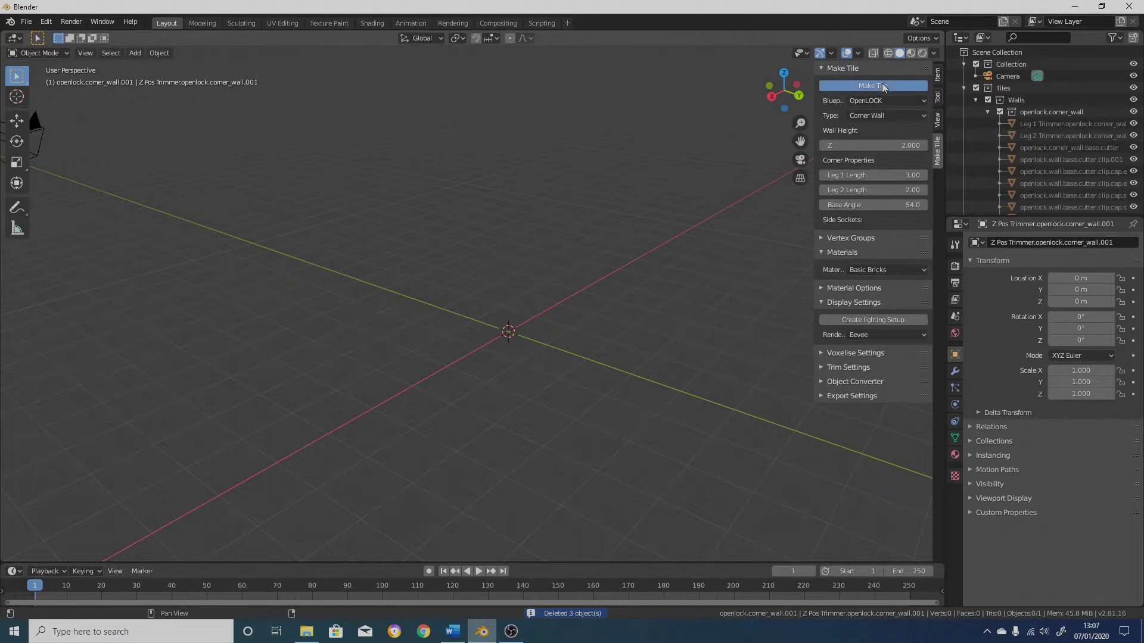
pyautogui.moveTo(562, 374); pyautogui.dragTo(527, 432, button='middle')
pyautogui.moveTo(404, 205); pyautogui.dragTo(563, 459)
pyautogui.press('Delete')
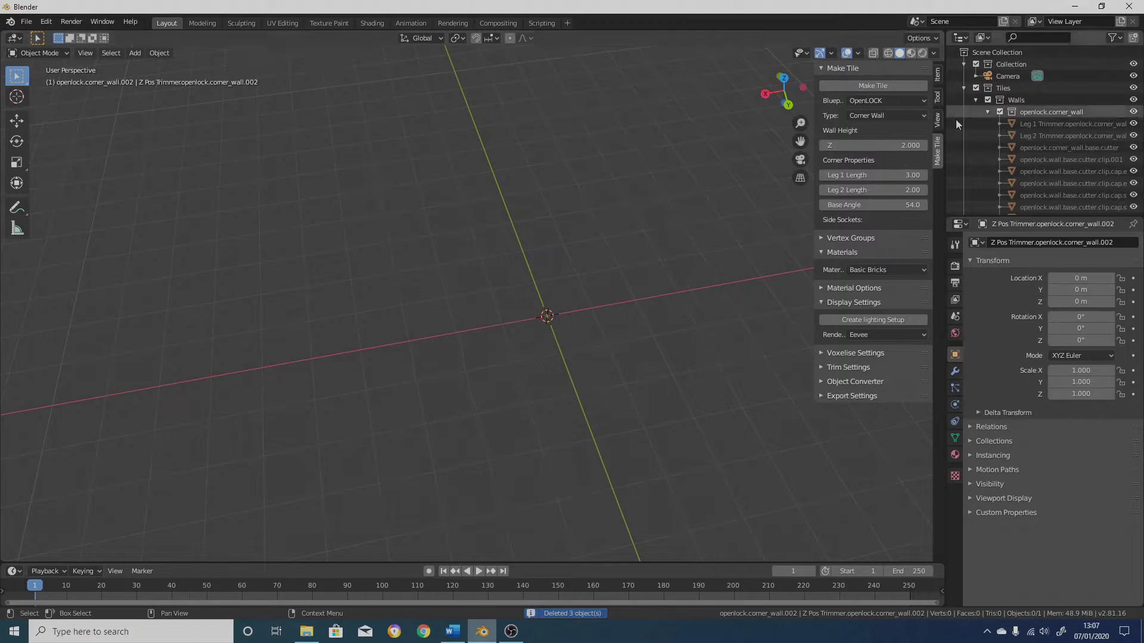
# Generate a -90° base angle corner wall, orbit around it and box-select all its parts.
pyautogui.click(896, 205)
pyautogui.write('-90')
pyautogui.press('Return')
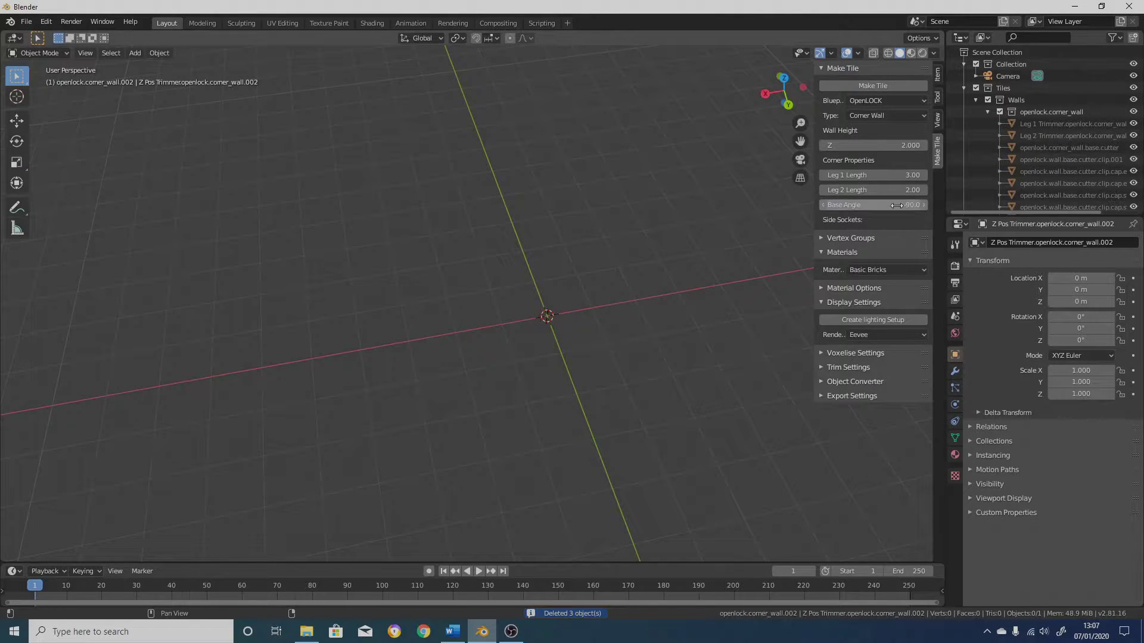
pyautogui.click(884, 91)
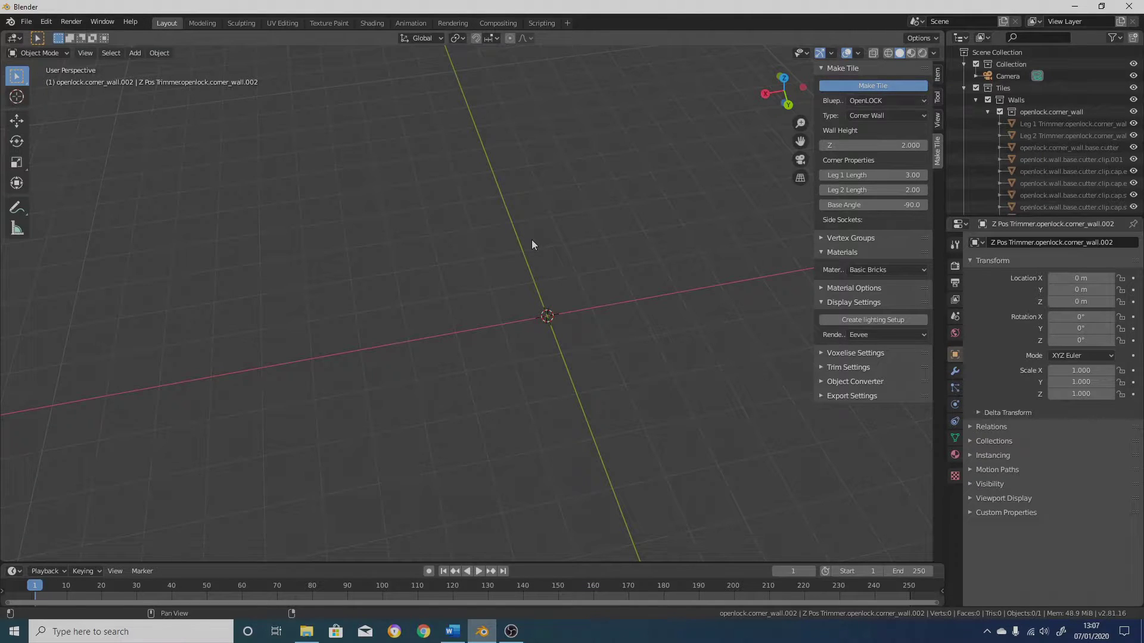
pyautogui.moveTo(531, 244); pyautogui.dragTo(567, 329, button='middle')
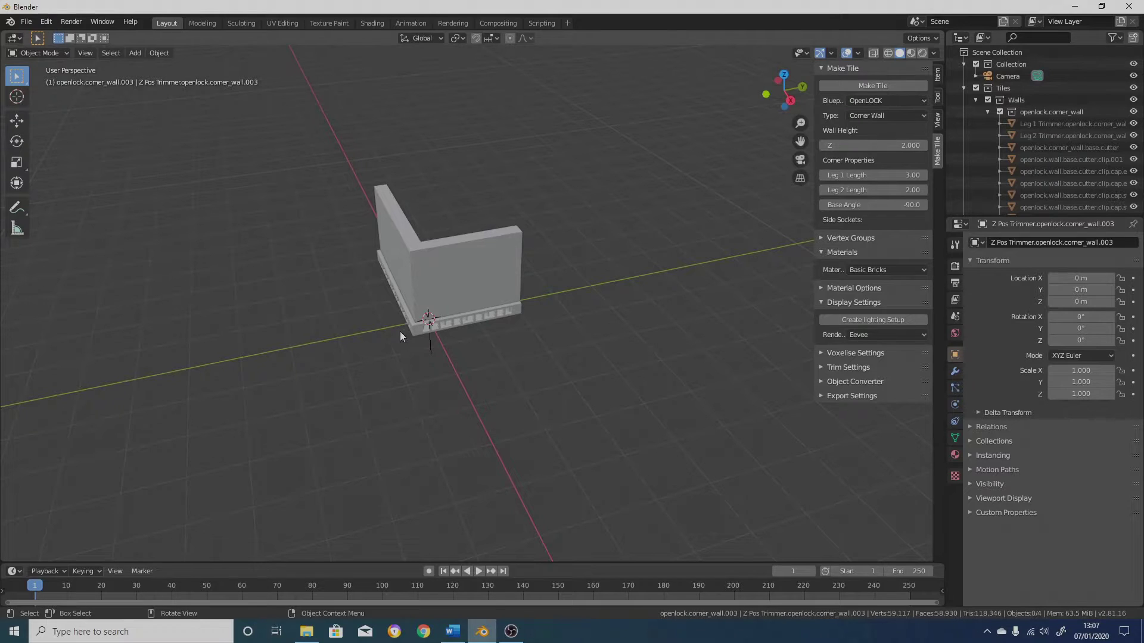
pyautogui.moveTo(423, 340); pyautogui.dragTo(516, 438, button='middle')
pyautogui.moveTo(395, 247); pyautogui.dragTo(706, 429)
# Delete the corner wall, then generate and delete a Triangular Floor with a 90° base angle.
pyautogui.press('Delete')
pyautogui.click(871, 113)
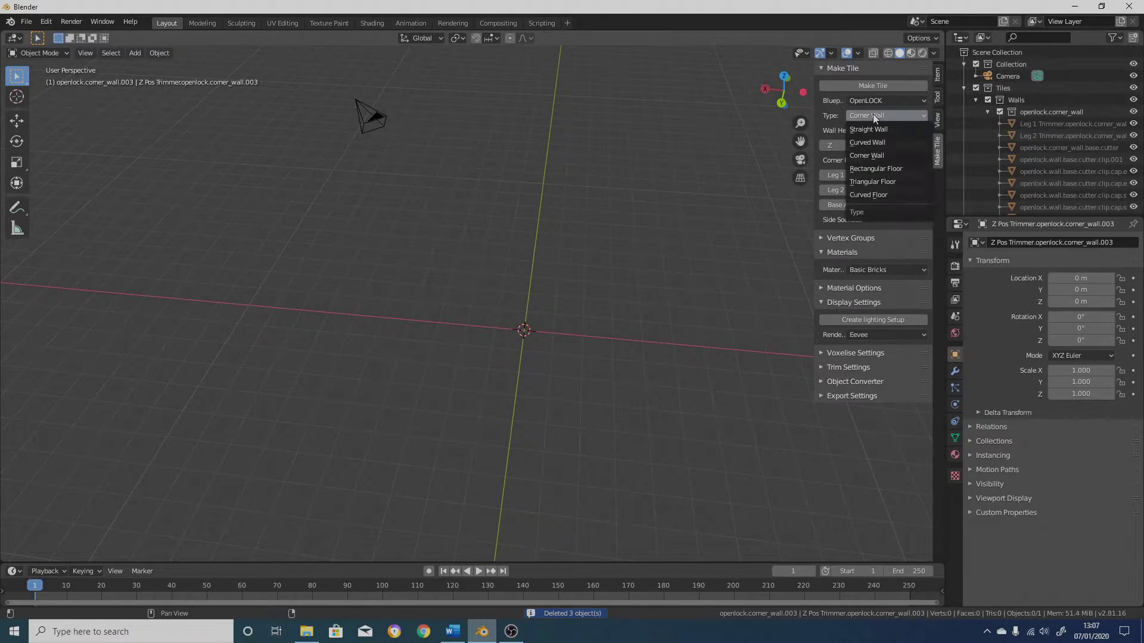
pyautogui.click(873, 181)
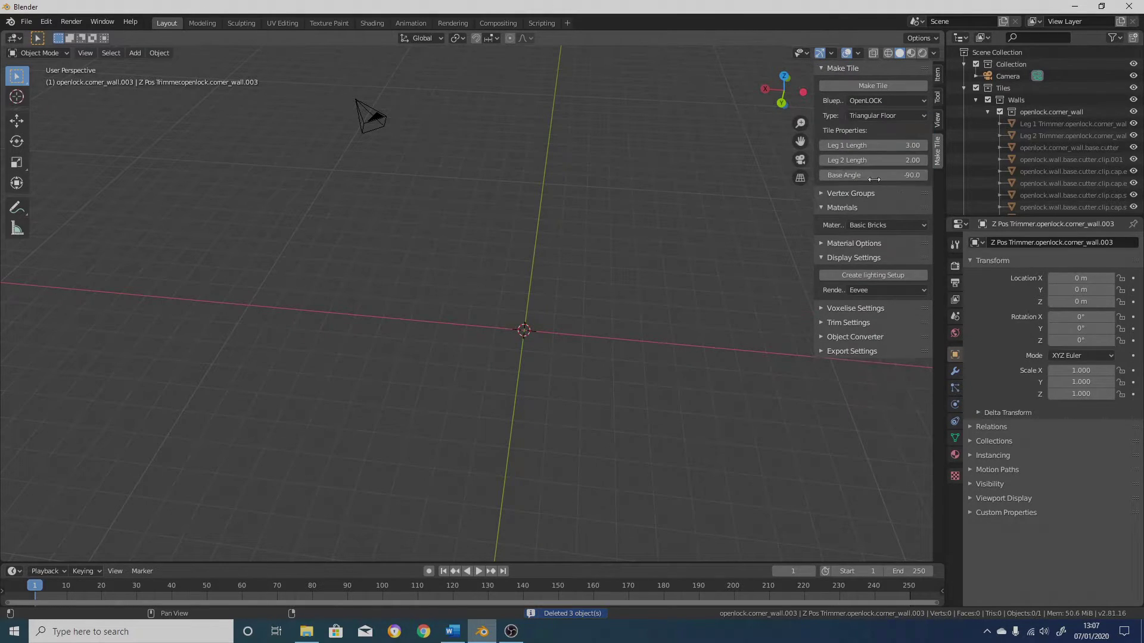
pyautogui.click(874, 179)
pyautogui.write('90')
pyautogui.press('Return')
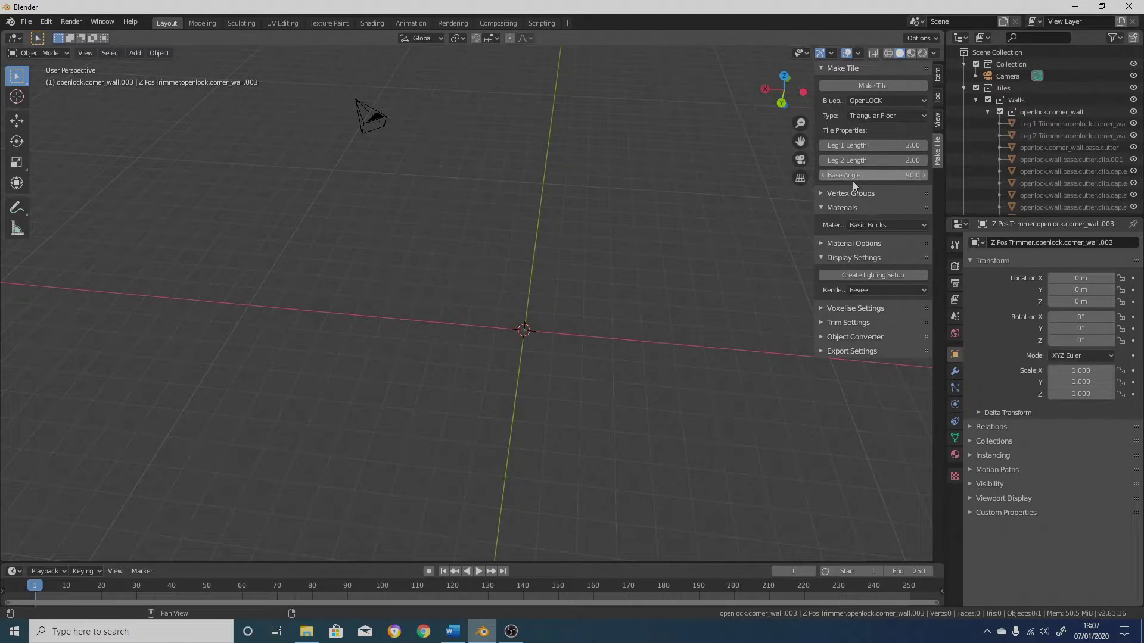
pyautogui.click(874, 84)
pyautogui.moveTo(508, 227); pyautogui.dragTo(391, 417, button='middle')
pyautogui.moveTo(300, 278); pyautogui.dragTo(545, 449)
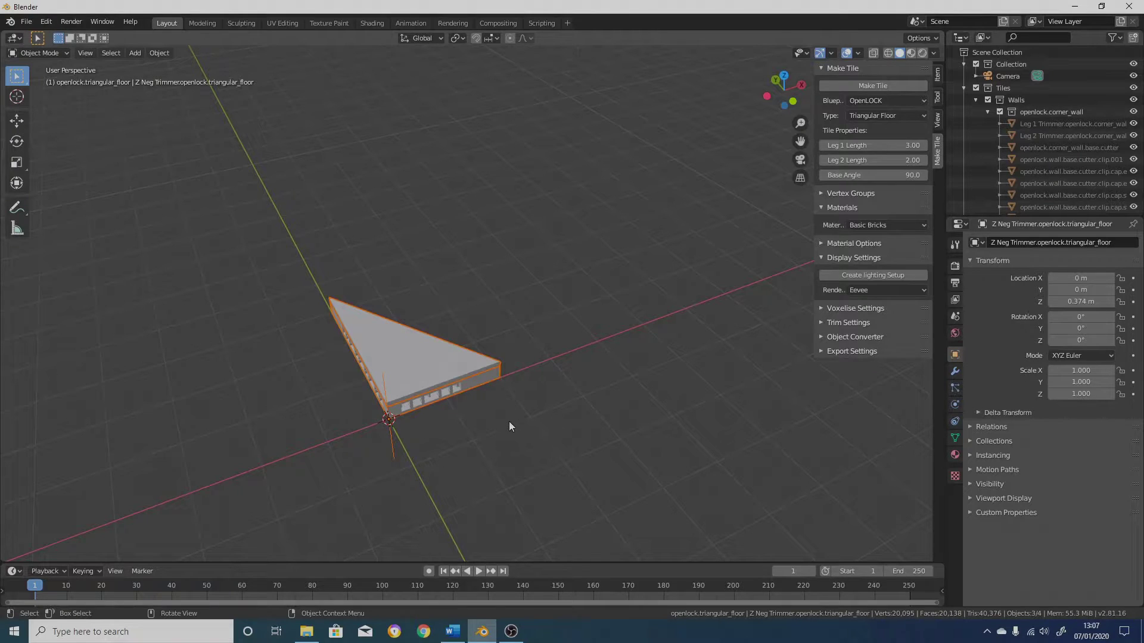
pyautogui.press('Delete')
# Generate a triangular floor with a 54° base angle, inspect it, and delete it.
pyautogui.click(874, 175)
pyautogui.press('Return')
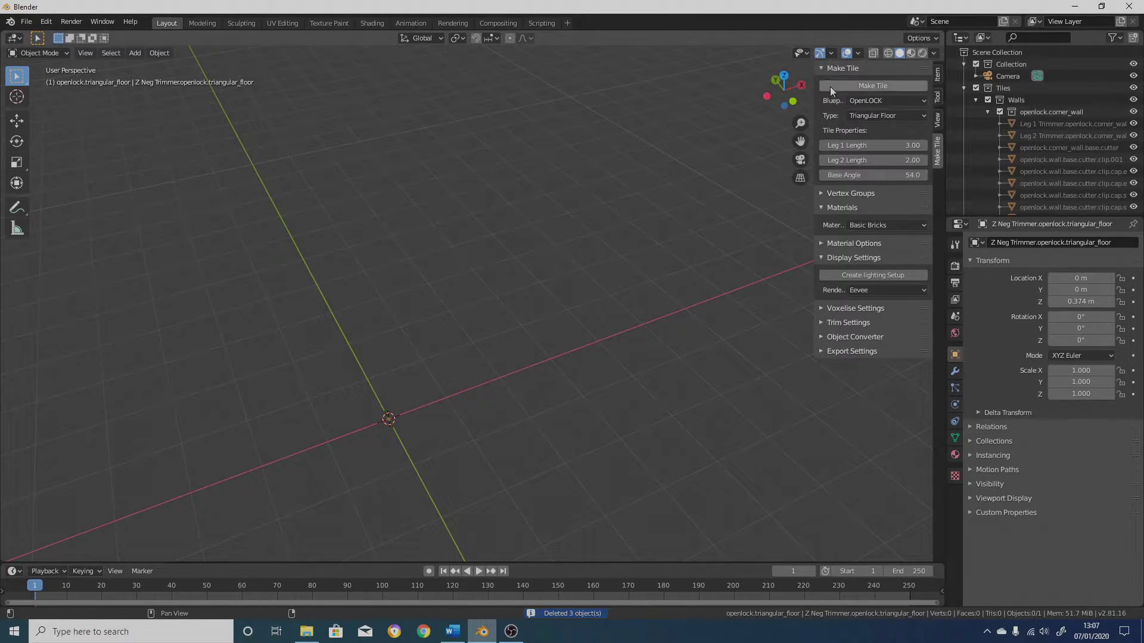
pyautogui.click(848, 87)
pyautogui.moveTo(361, 370); pyautogui.dragTo(416, 444, button='middle')
pyautogui.moveTo(248, 293); pyautogui.dragTo(573, 498)
pyautogui.press('Delete')
# Generate a 33° base-angle triangular floor, inspect it from several angles, and delete it.
pyautogui.click(895, 176)
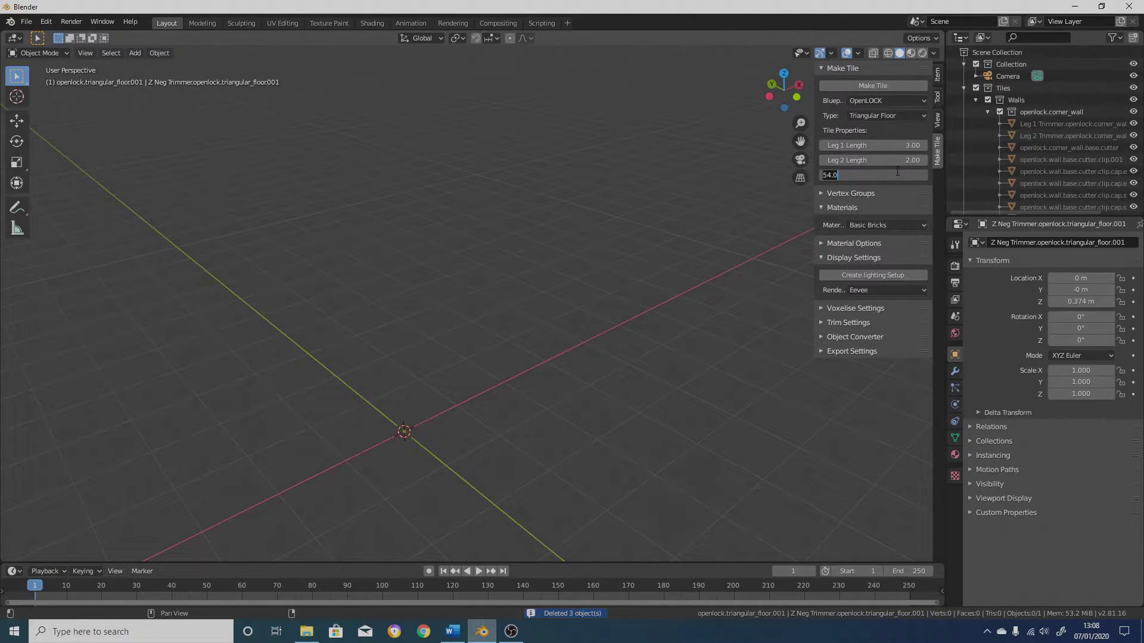
pyautogui.write('33')
pyautogui.press('Return')
pyautogui.click(896, 85)
pyautogui.moveTo(480, 459); pyautogui.dragTo(516, 433, button='middle')
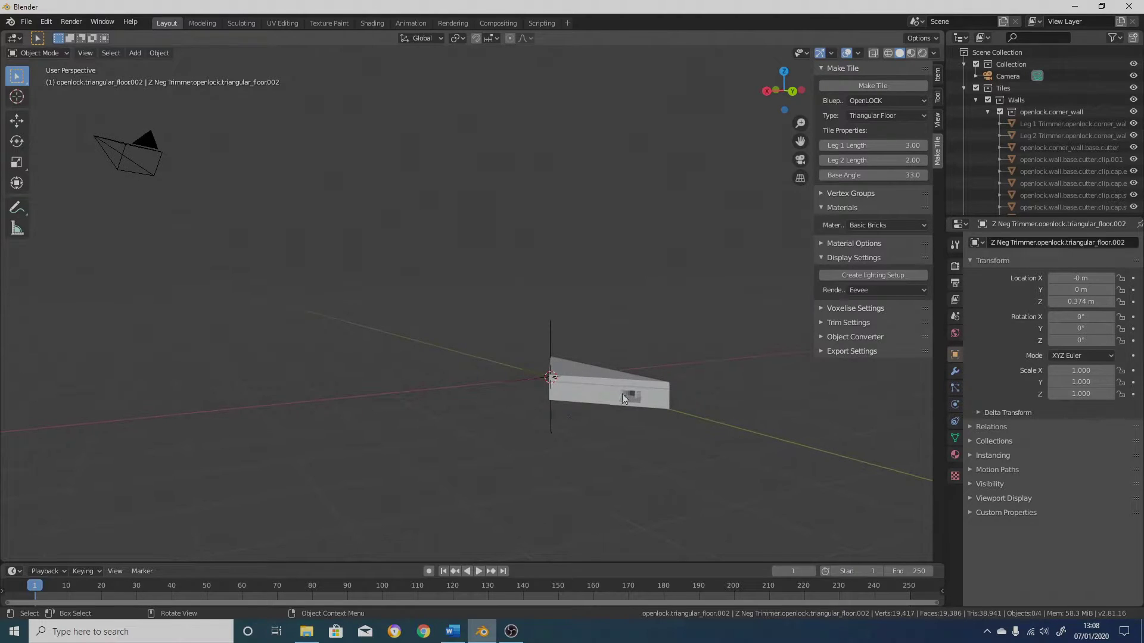
pyautogui.moveTo(655, 390); pyautogui.dragTo(624, 439, button='middle')
pyautogui.moveTo(552, 388); pyautogui.dragTo(762, 435, button='middle')
pyautogui.moveTo(294, 256); pyautogui.dragTo(547, 476)
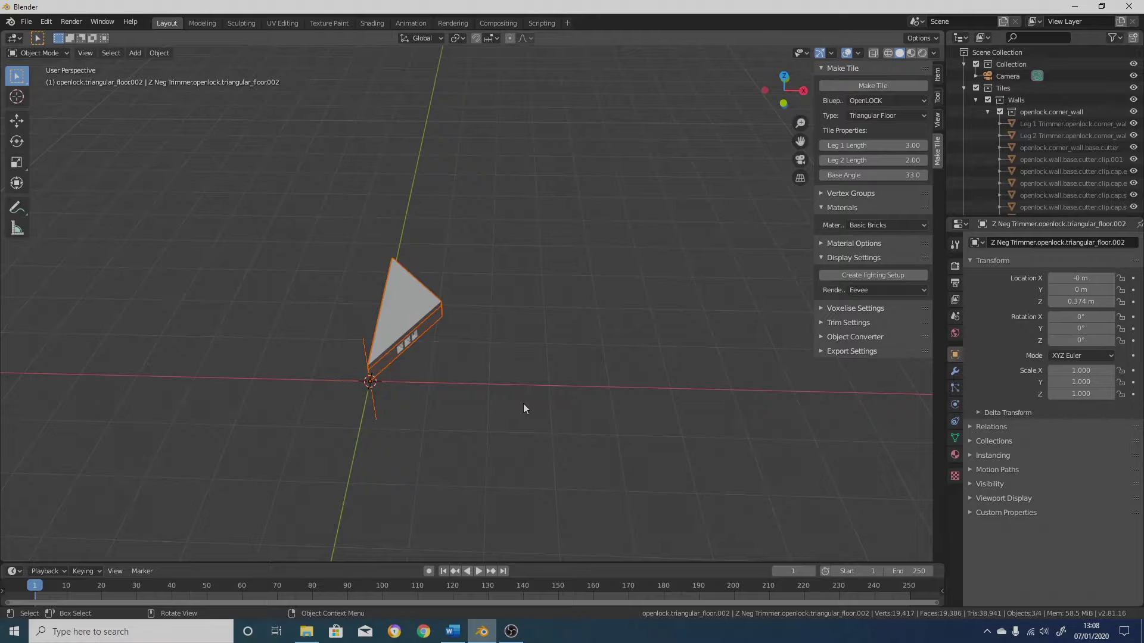
pyautogui.press('Delete')
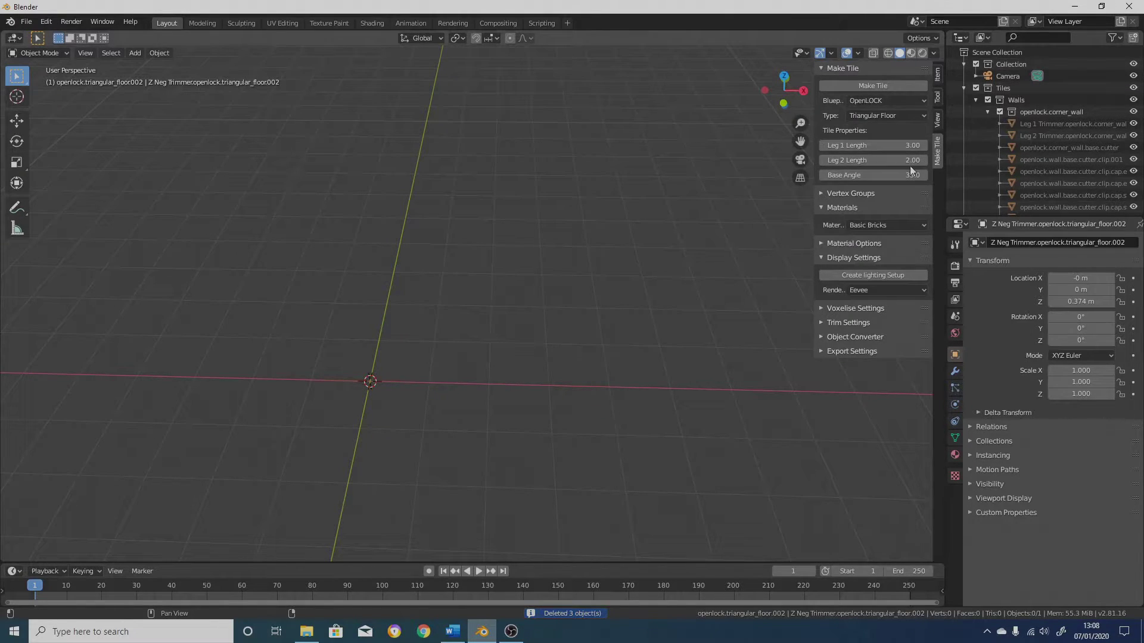
pyautogui.click(885, 115)
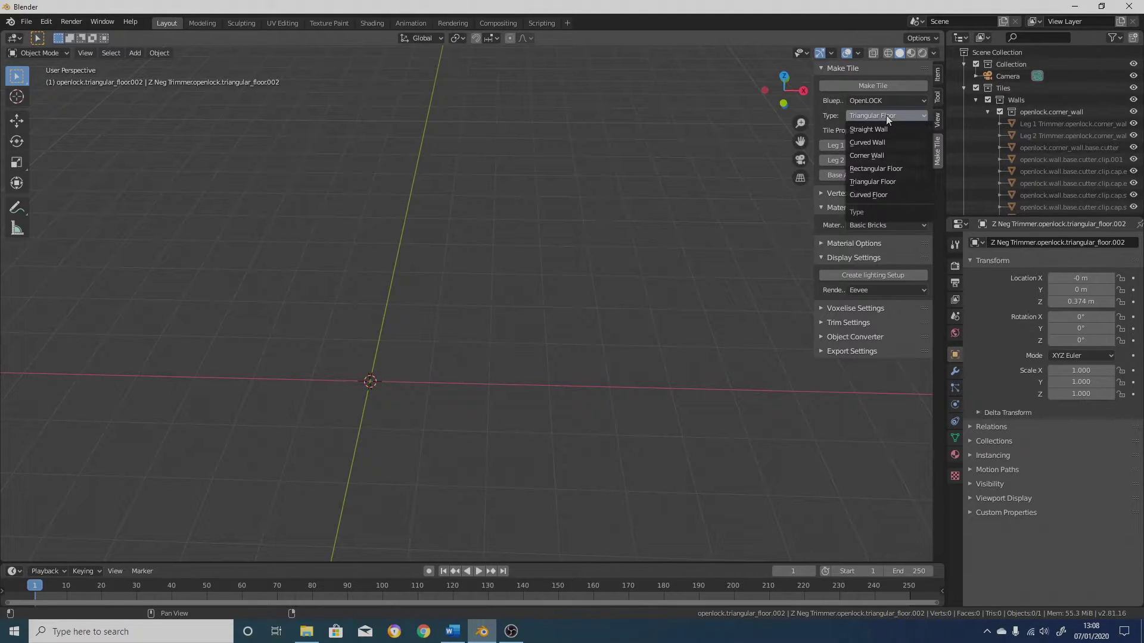
# Generate a Curved Floor tile with a 90° arc, select it and orbit around it.
pyautogui.click(859, 196)
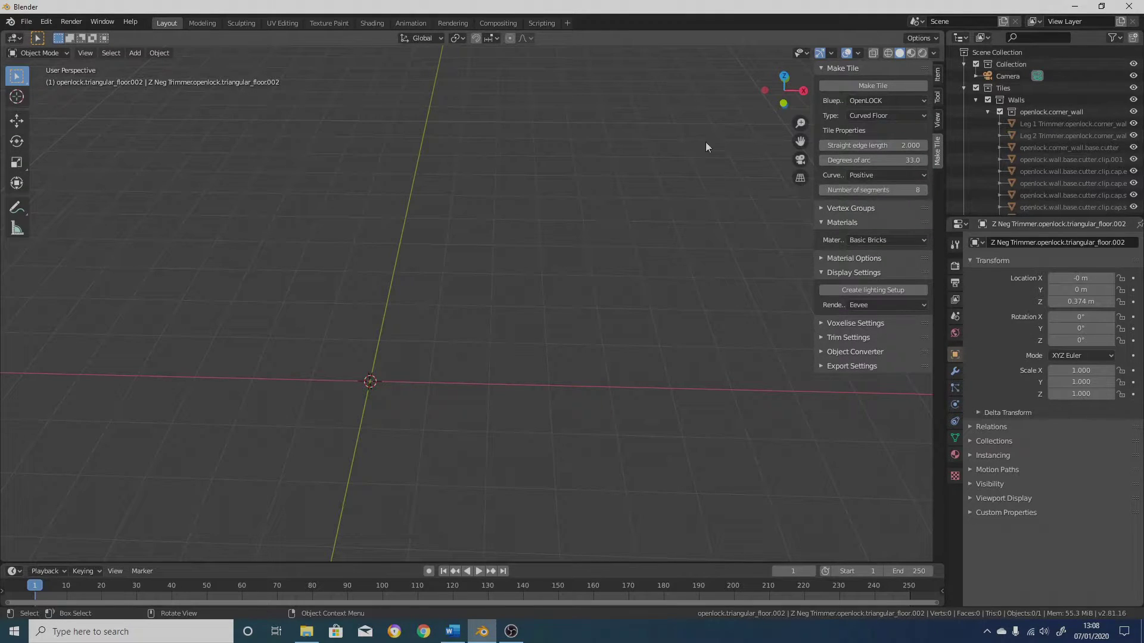
pyautogui.click(901, 160)
pyautogui.press('Return')
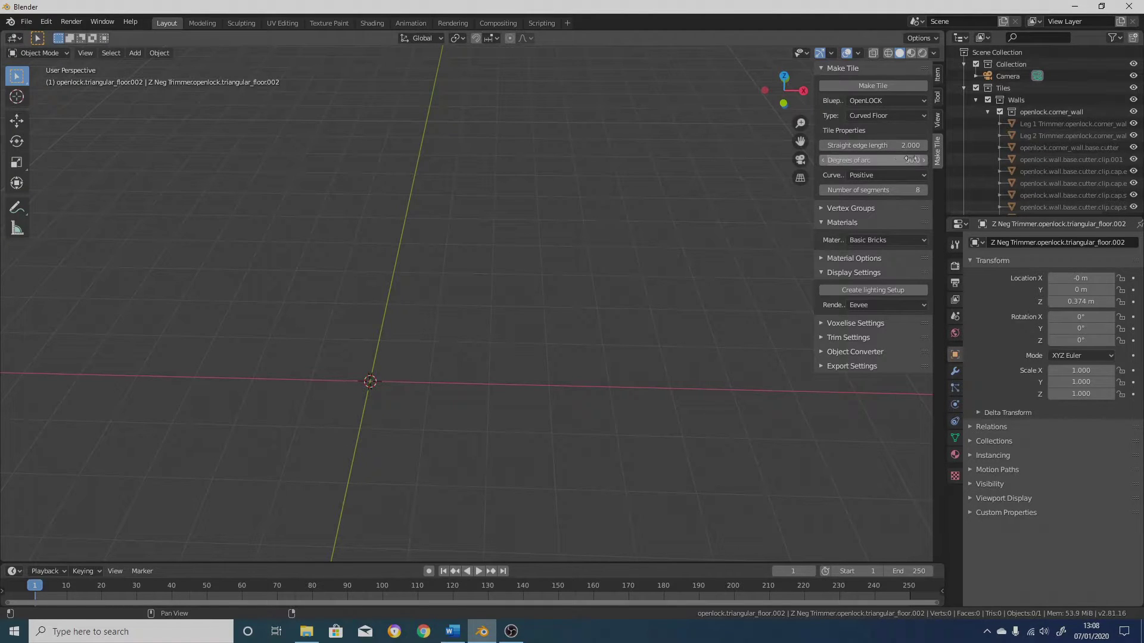
pyautogui.click(892, 85)
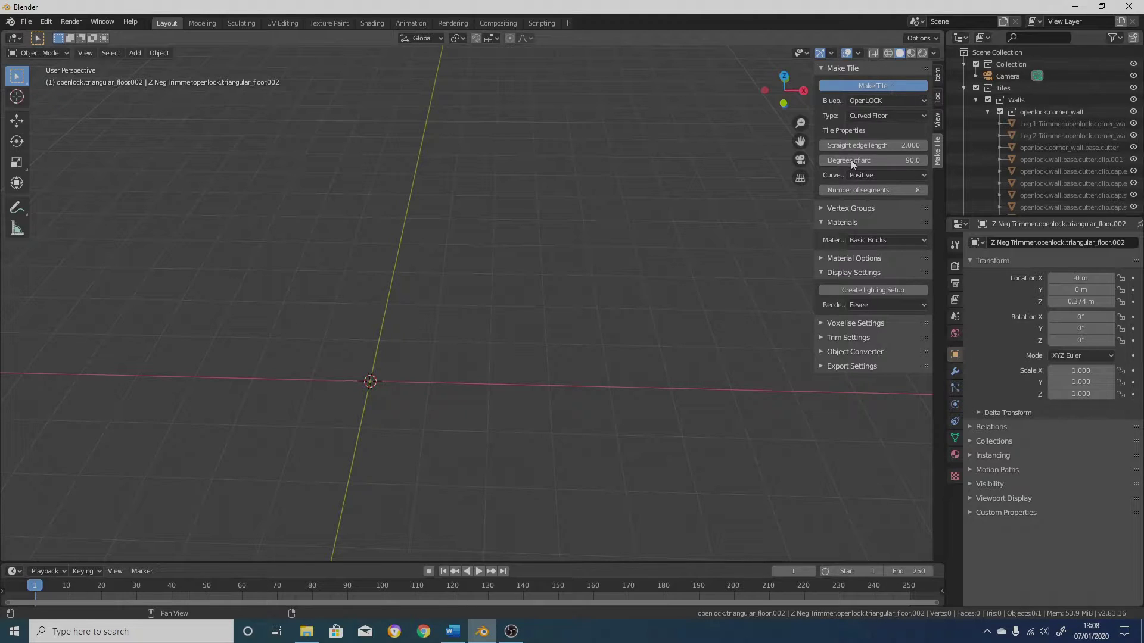
pyautogui.click(460, 382)
pyautogui.moveTo(331, 339); pyautogui.dragTo(392, 314, button='middle')
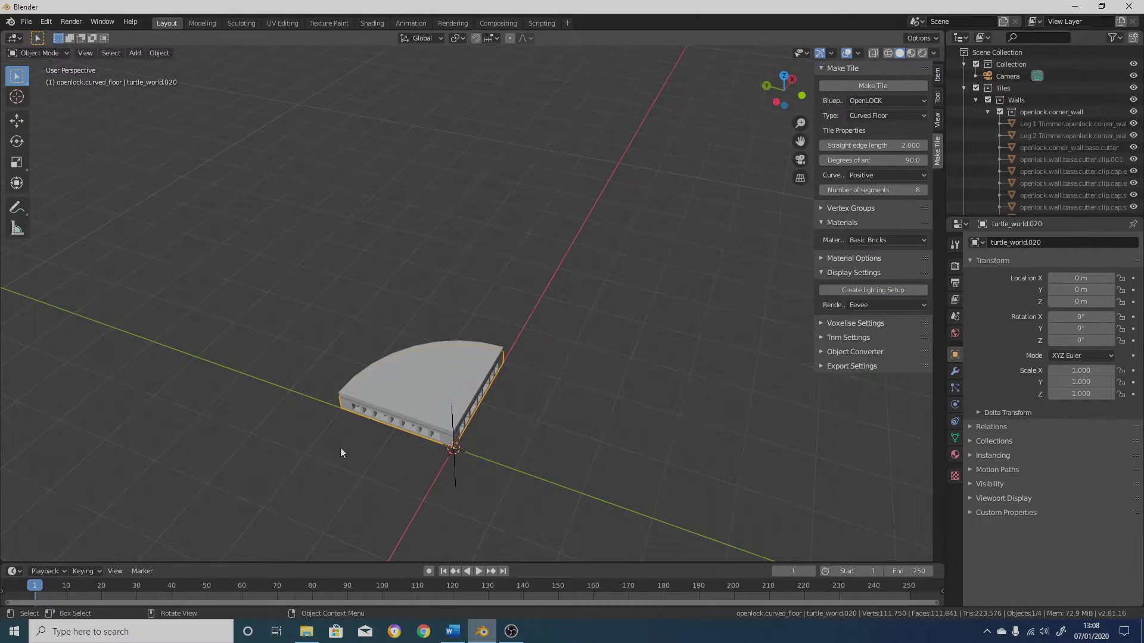
pyautogui.moveTo(341, 448); pyautogui.dragTo(251, 438, button='middle')
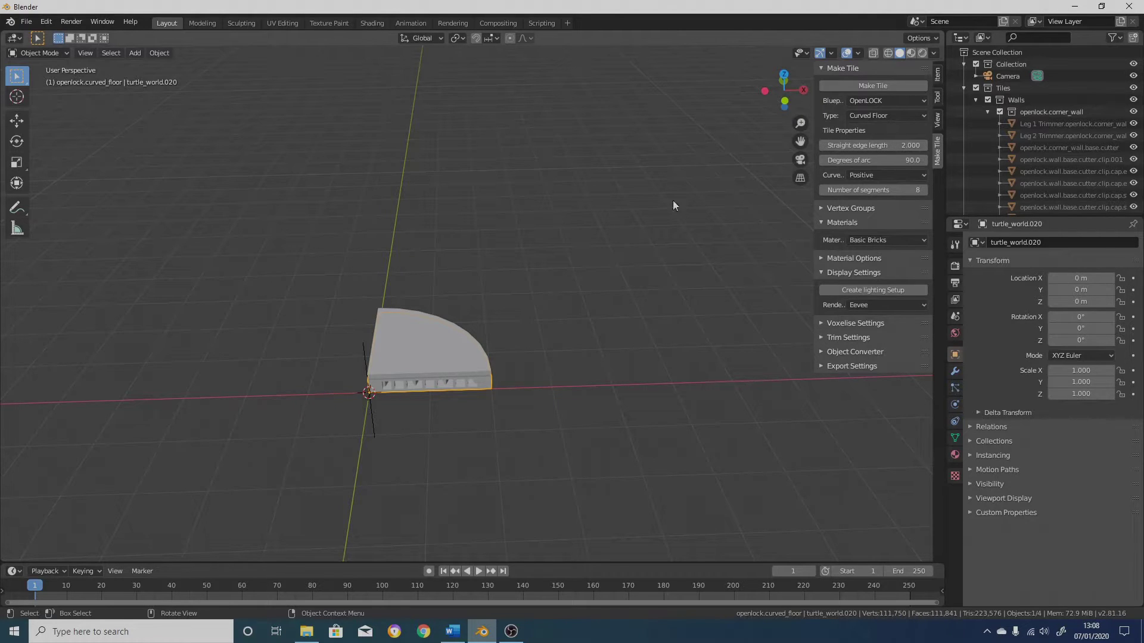
# Set the curve type to Negative, delete the old floor and generate a negative curved floor.
pyautogui.click(895, 172)
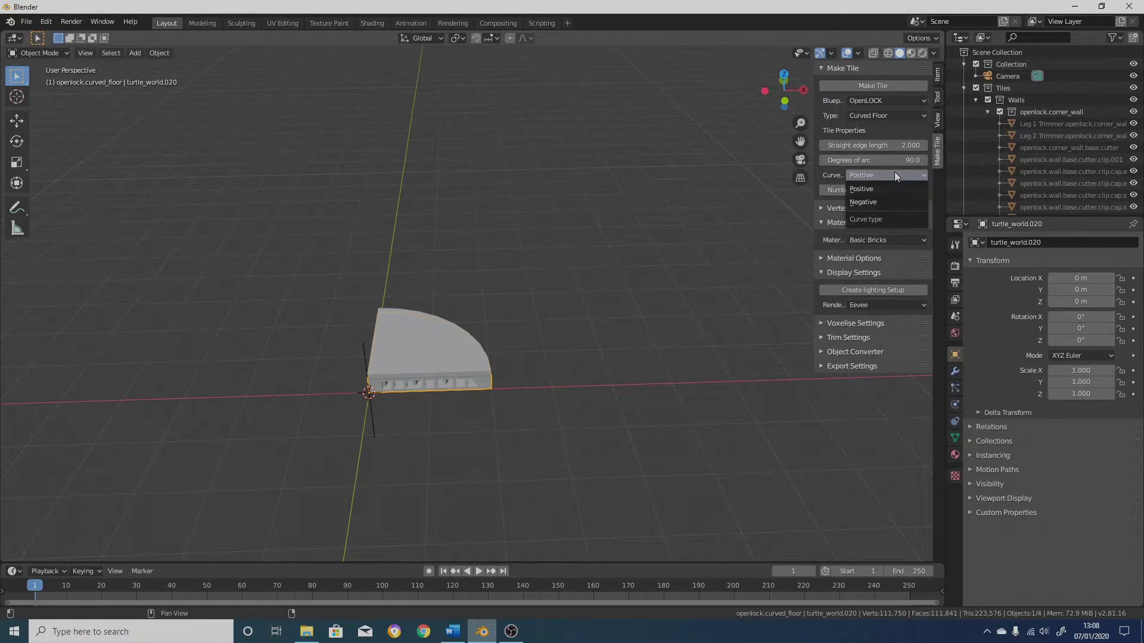
pyautogui.click(874, 205)
pyautogui.moveTo(270, 291); pyautogui.dragTo(563, 470)
pyautogui.press('Delete')
pyautogui.click(879, 85)
# Inspect the negative curved floor from several sides, then box-select and delete it.
pyautogui.moveTo(498, 348); pyautogui.dragTo(587, 377, button='middle')
pyautogui.click(542, 374)
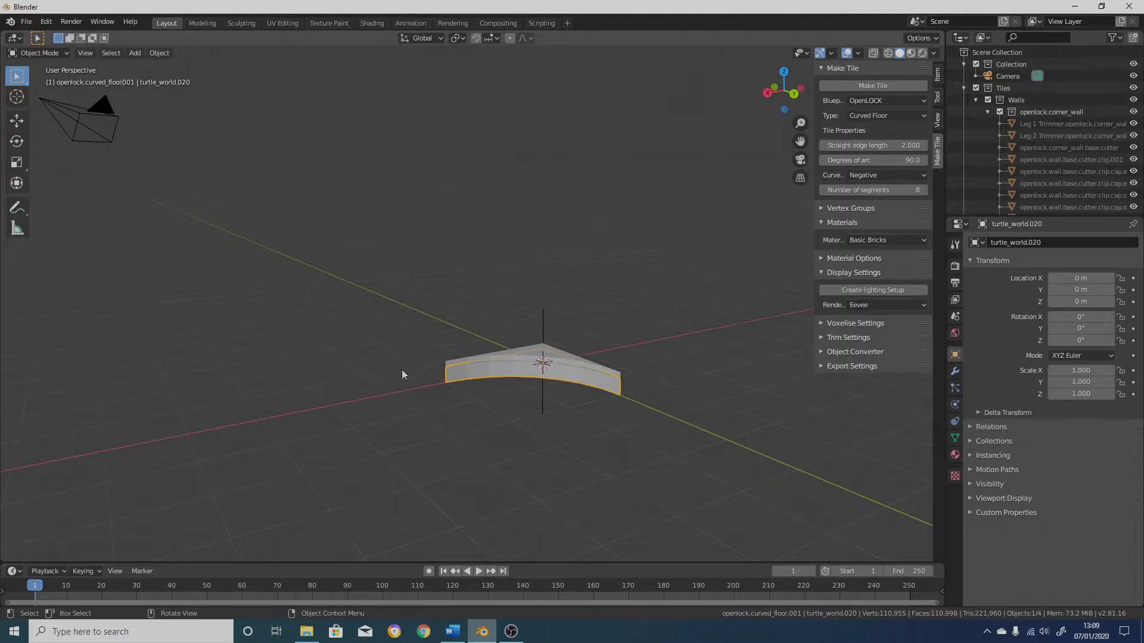
pyautogui.moveTo(417, 341); pyautogui.dragTo(659, 351, button='middle')
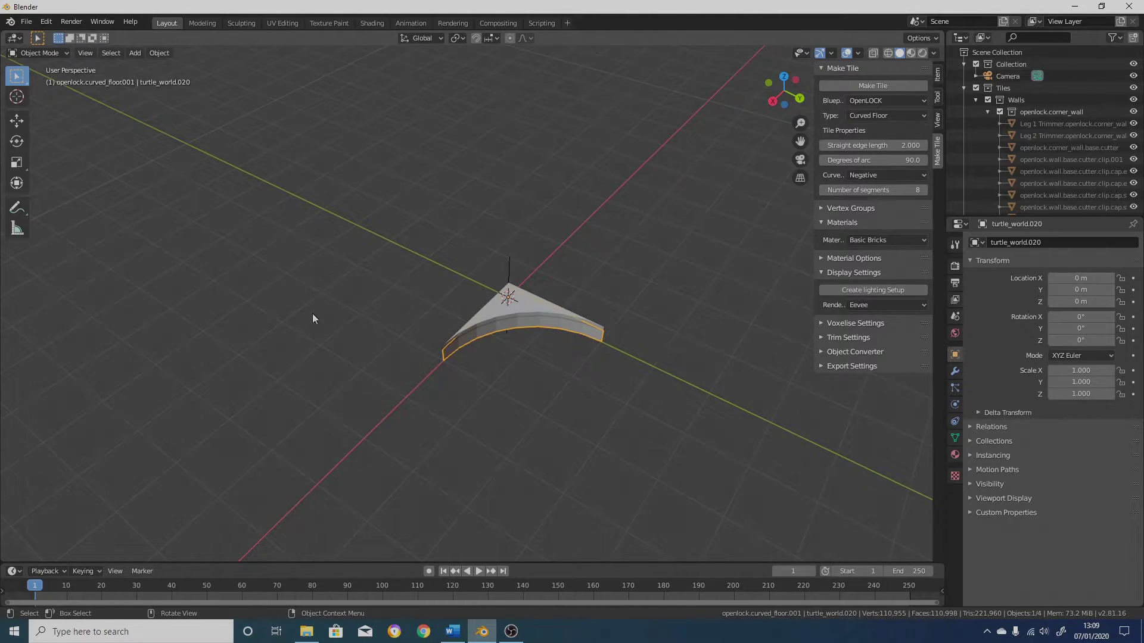
pyautogui.moveTo(314, 315); pyautogui.dragTo(548, 334, button='middle')
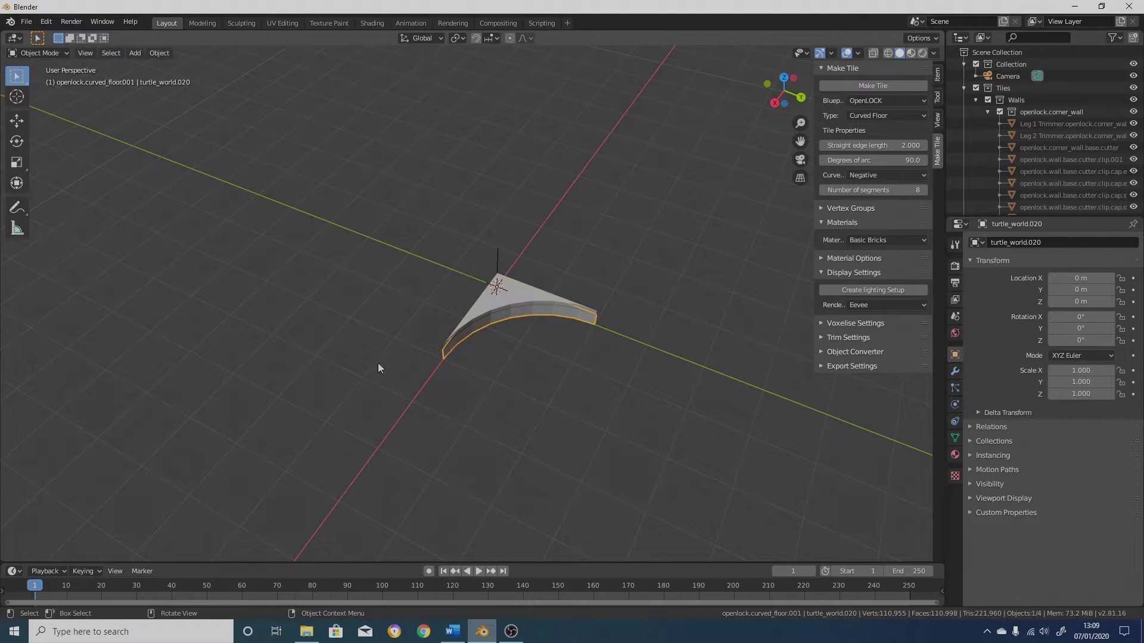
pyautogui.moveTo(381, 356); pyautogui.dragTo(245, 358, button='middle')
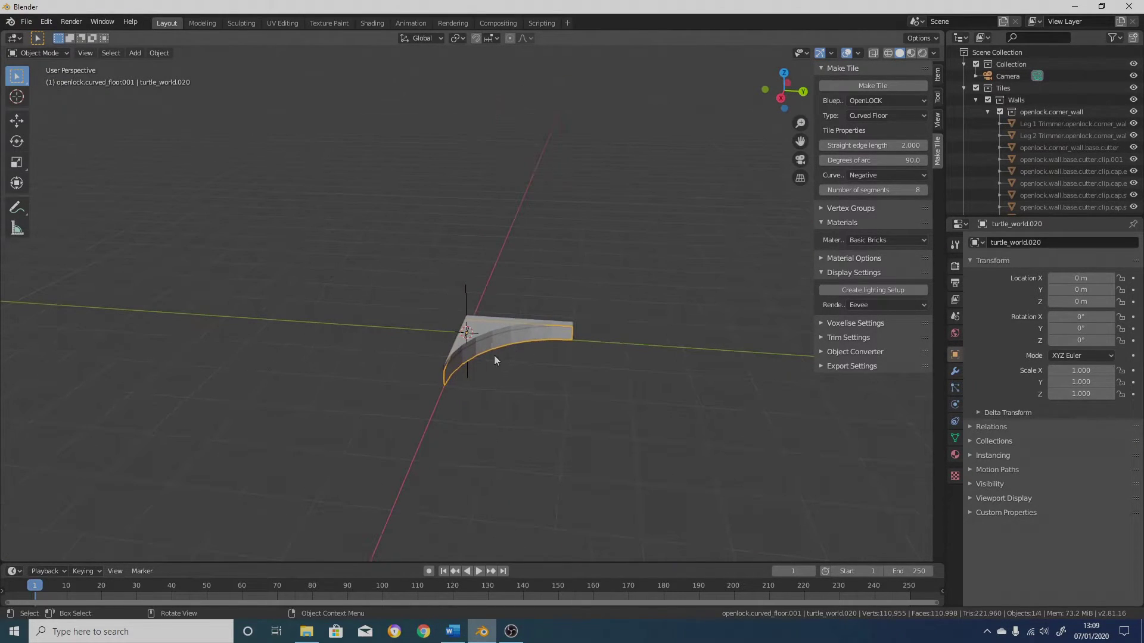
pyautogui.moveTo(521, 334); pyautogui.dragTo(599, 375, button='middle')
pyautogui.moveTo(450, 355); pyautogui.dragTo(415, 379, button='middle')
pyautogui.moveTo(300, 295); pyautogui.dragTo(547, 441)
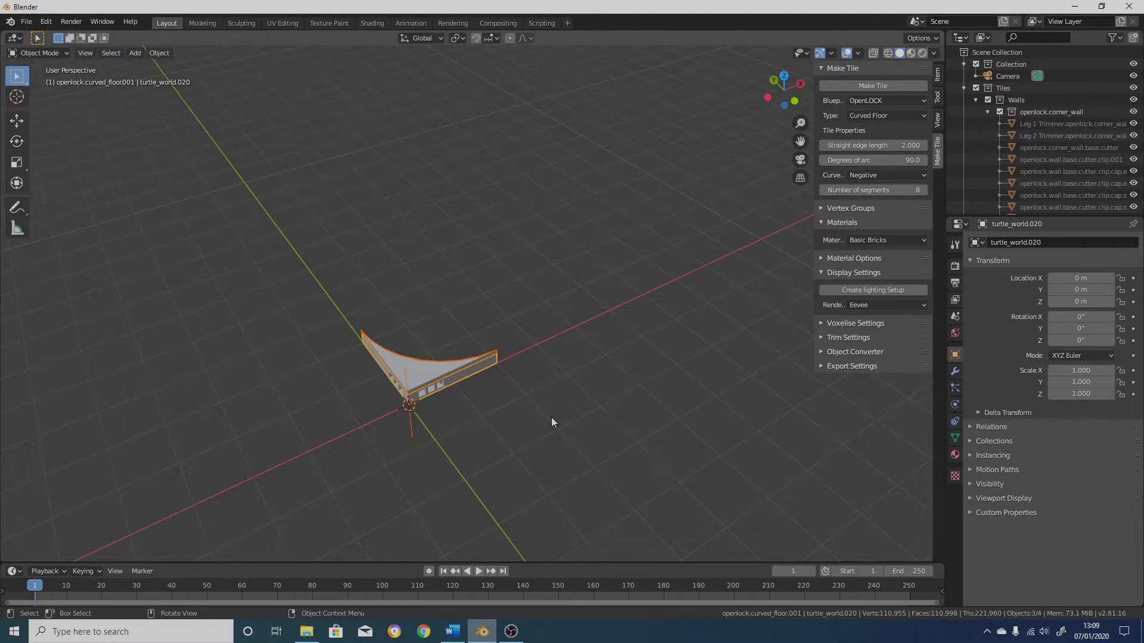
pyautogui.press('Delete')
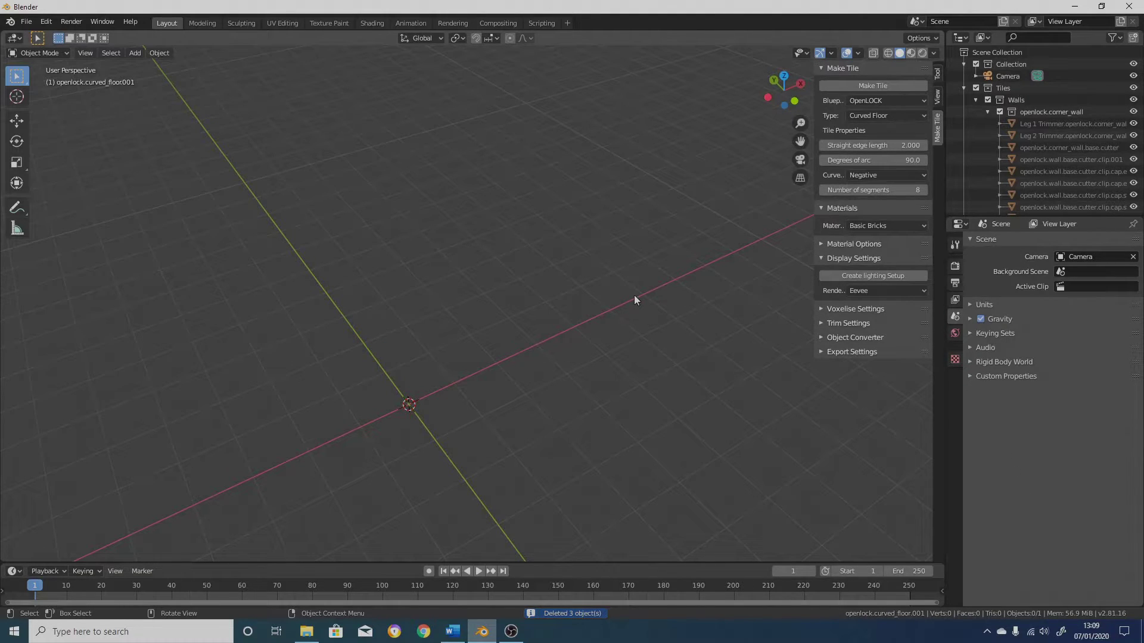
# Delete the Walls and Floors collections along with their contents.
pyautogui.rightClick(1054, 99)
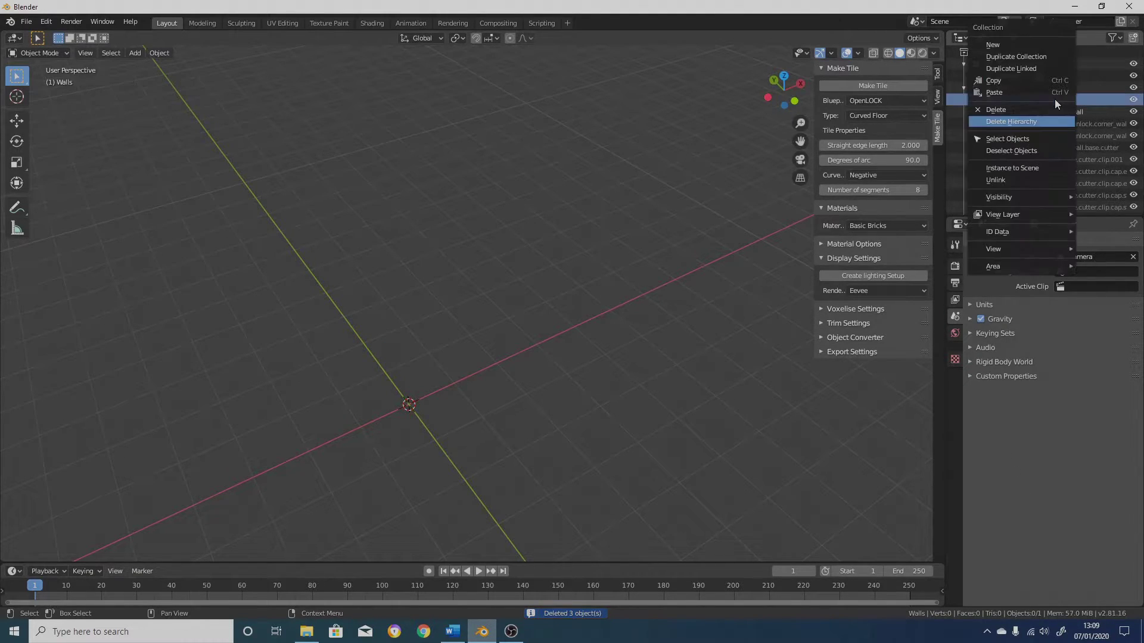
pyautogui.click(1056, 121)
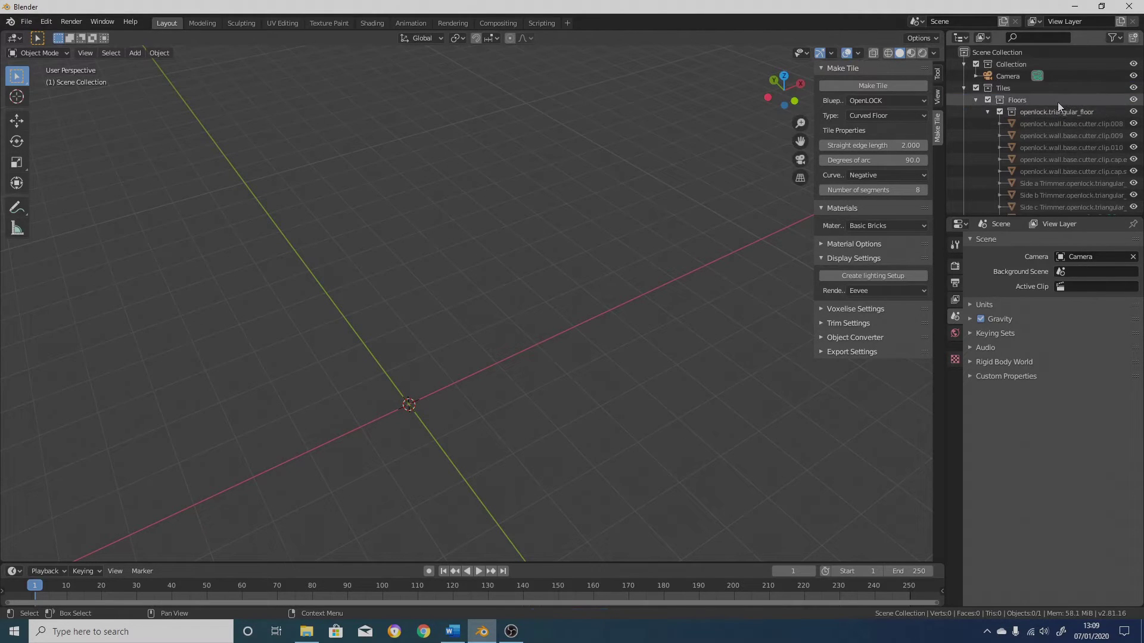
pyautogui.rightClick(1058, 102)
pyautogui.click(1046, 120)
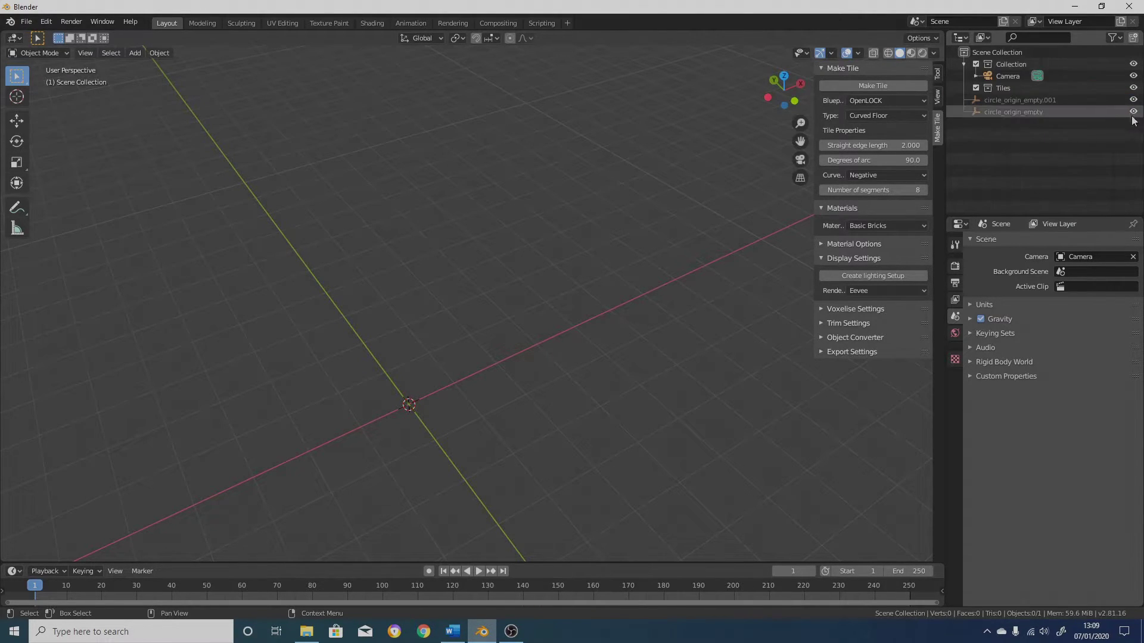
# Generate a Straight Wall tile in the Tiles collection and select its core piece.
pyautogui.click(886, 112)
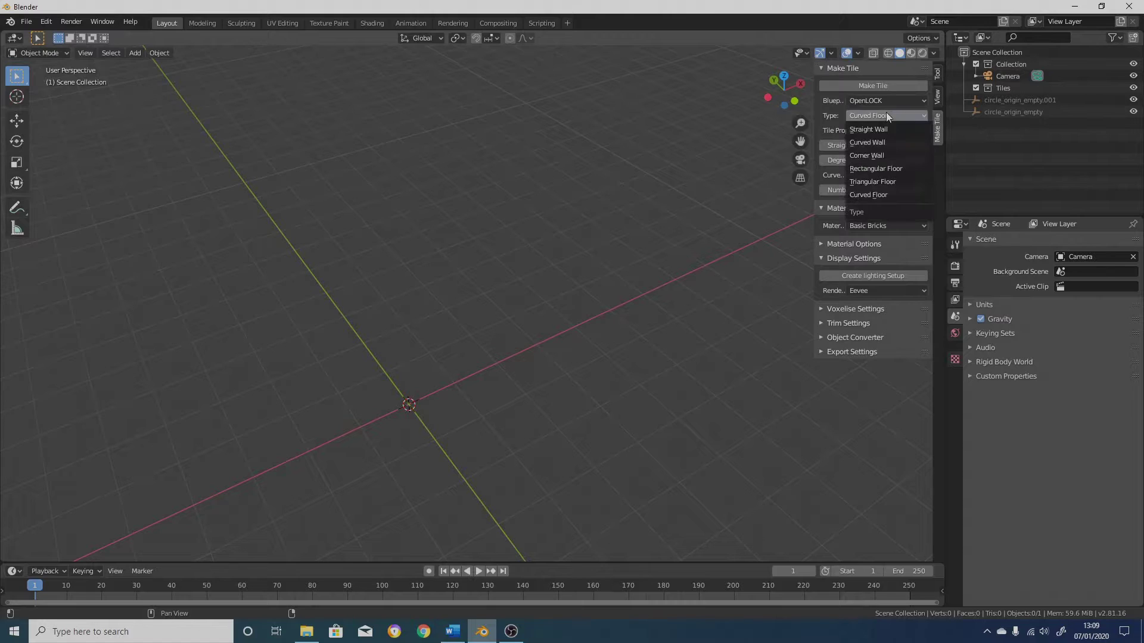
pyautogui.click(885, 130)
pyautogui.click(1001, 87)
pyautogui.click(886, 87)
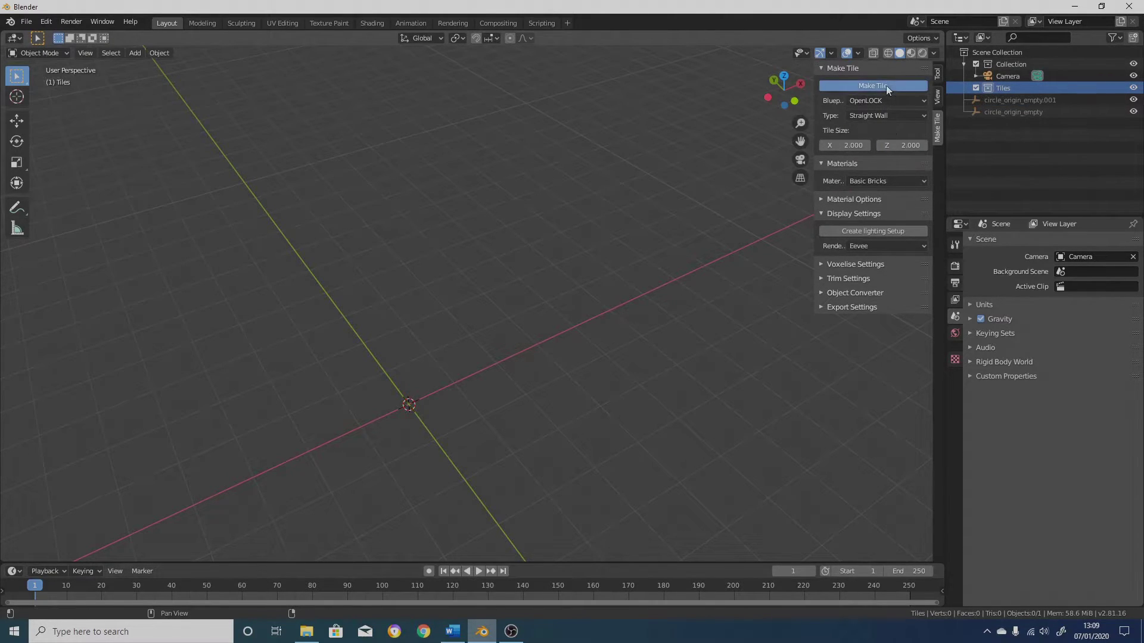
pyautogui.moveTo(333, 245); pyautogui.dragTo(373, 274, button='middle')
pyautogui.click(373, 274)
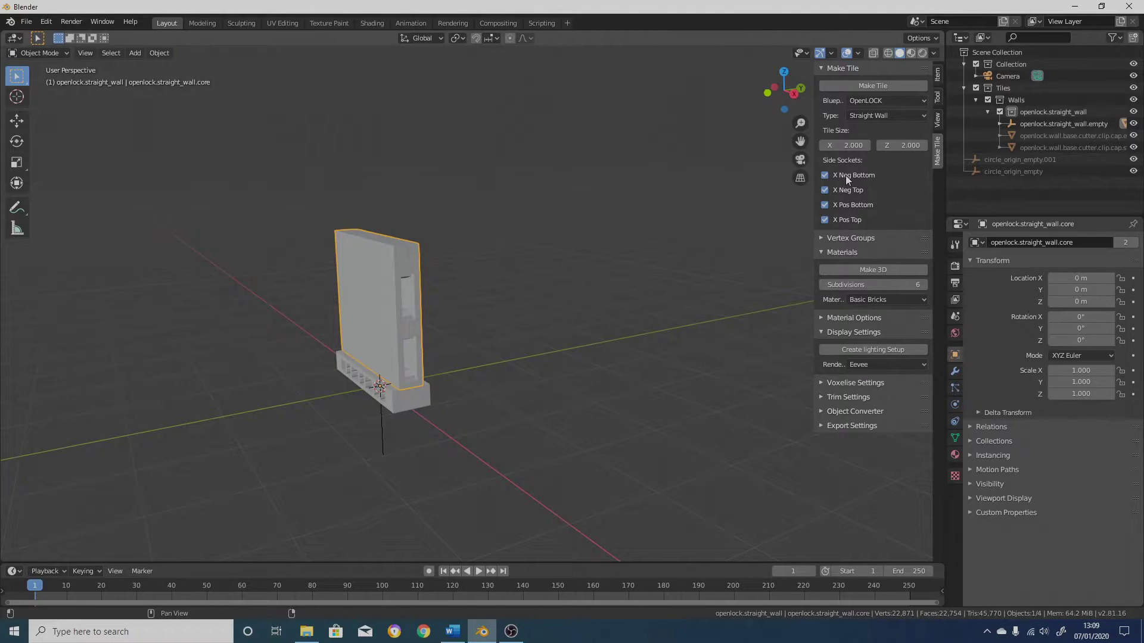
# Test the side sockets, ending with X Neg Bottom, X Neg Top, X Pos Bottom and X Pos Top checked.
pyautogui.click(824, 175)
pyautogui.click(824, 175)
pyautogui.click(824, 205)
pyautogui.moveTo(466, 365); pyautogui.dragTo(645, 357, button='middle')
pyautogui.click(825, 190)
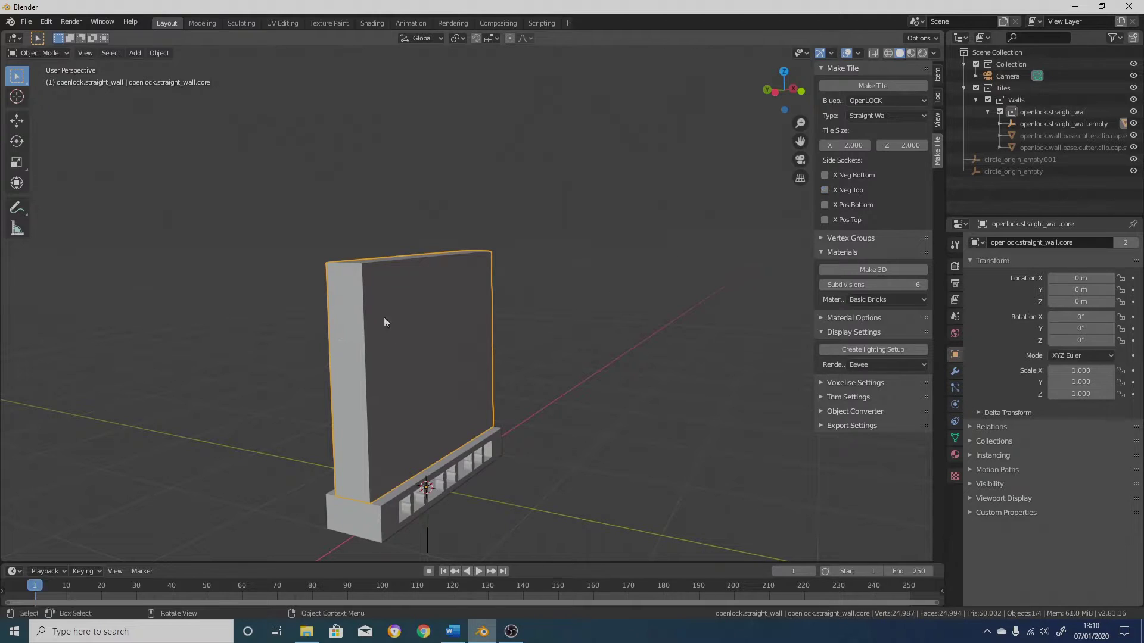
pyautogui.moveTo(395, 279); pyautogui.dragTo(496, 317, button='middle')
pyautogui.click(826, 175)
pyautogui.moveTo(826, 191); pyautogui.dragTo(825, 220)
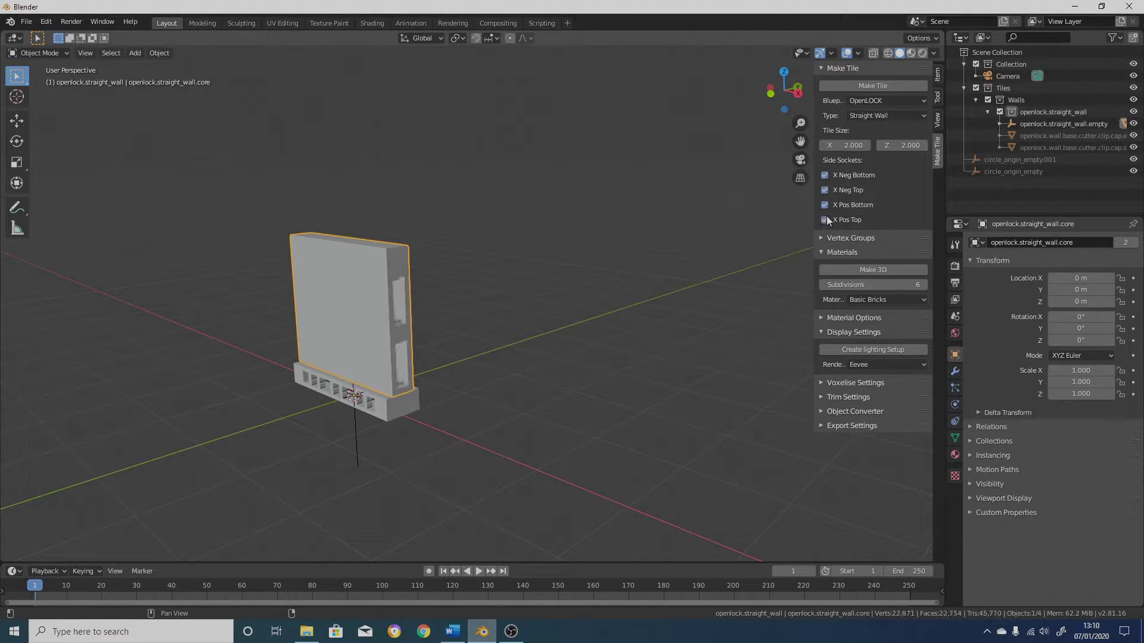
pyautogui.moveTo(614, 234); pyautogui.dragTo(582, 256, button='middle')
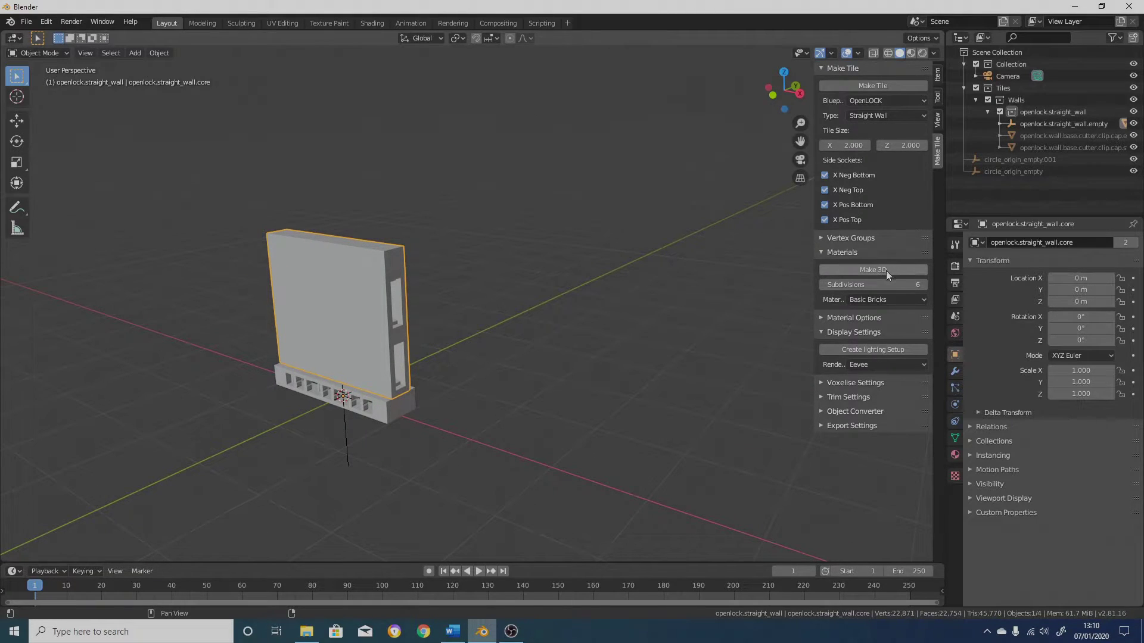
# Expand Vertex Groups, create the preview lighting setup, and select the lit brick wall.
pyautogui.click(821, 239)
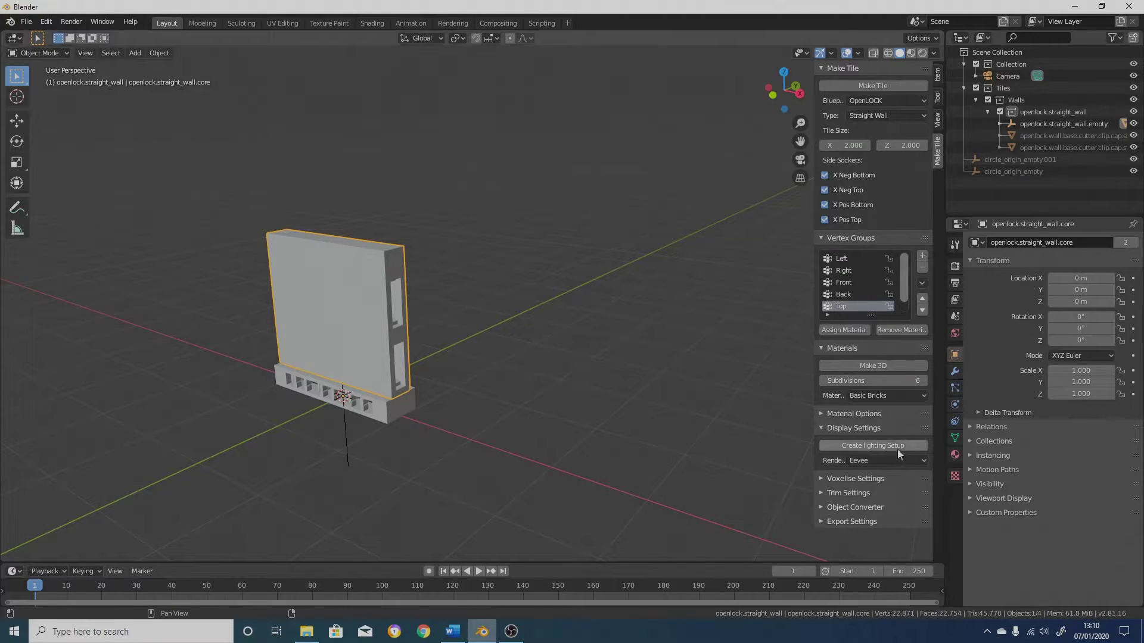
pyautogui.click(881, 445)
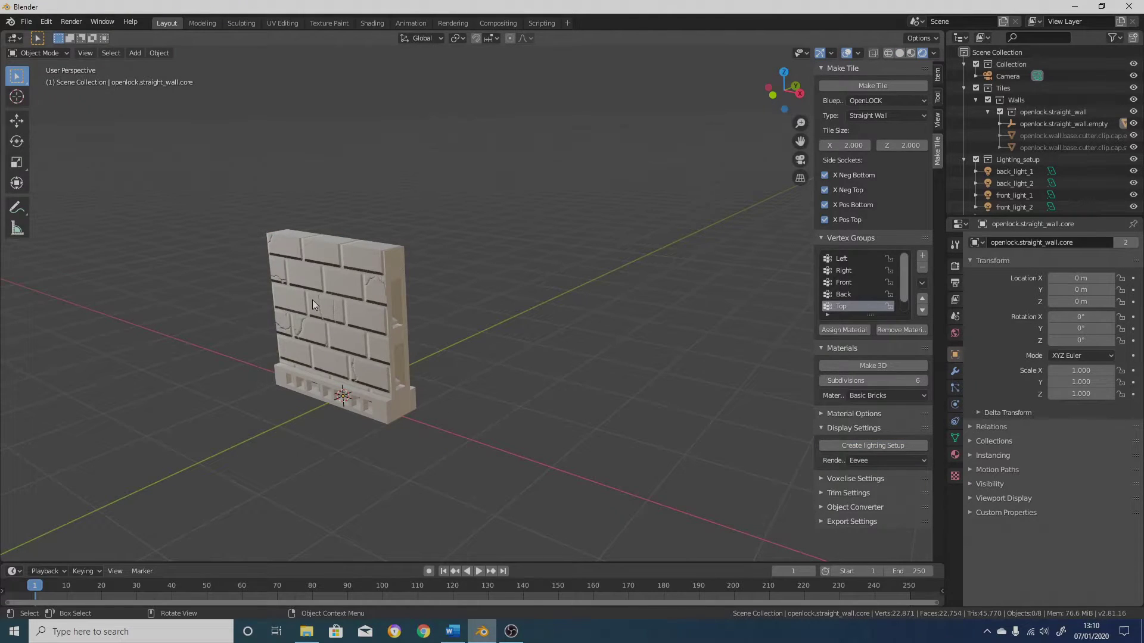
pyautogui.moveTo(312, 299); pyautogui.dragTo(506, 299, button='middle')
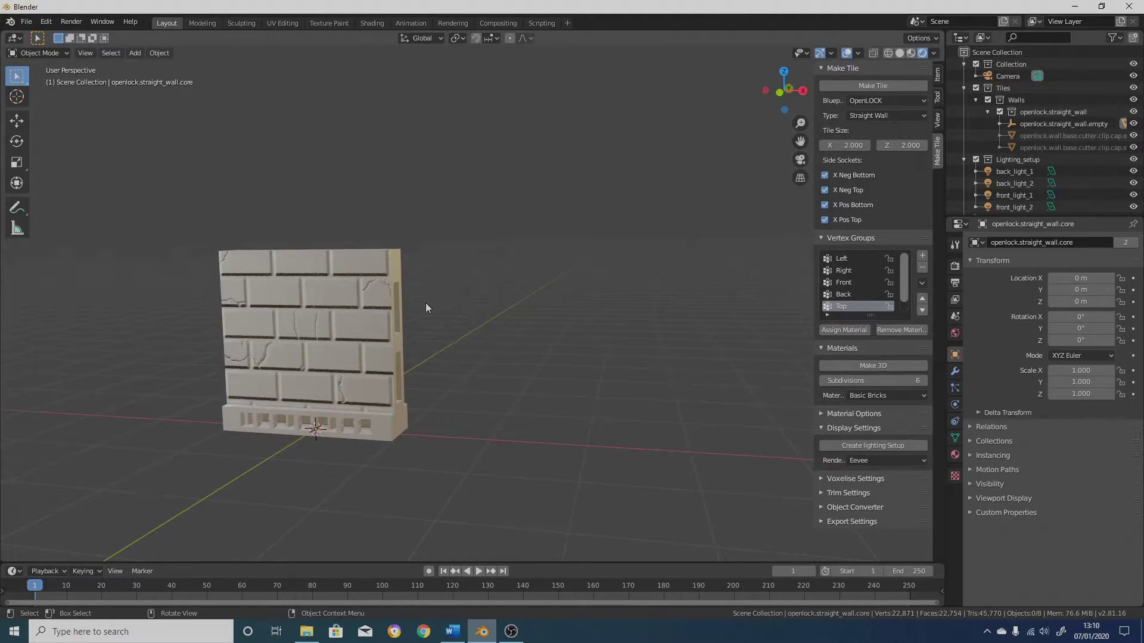
pyautogui.click(370, 301)
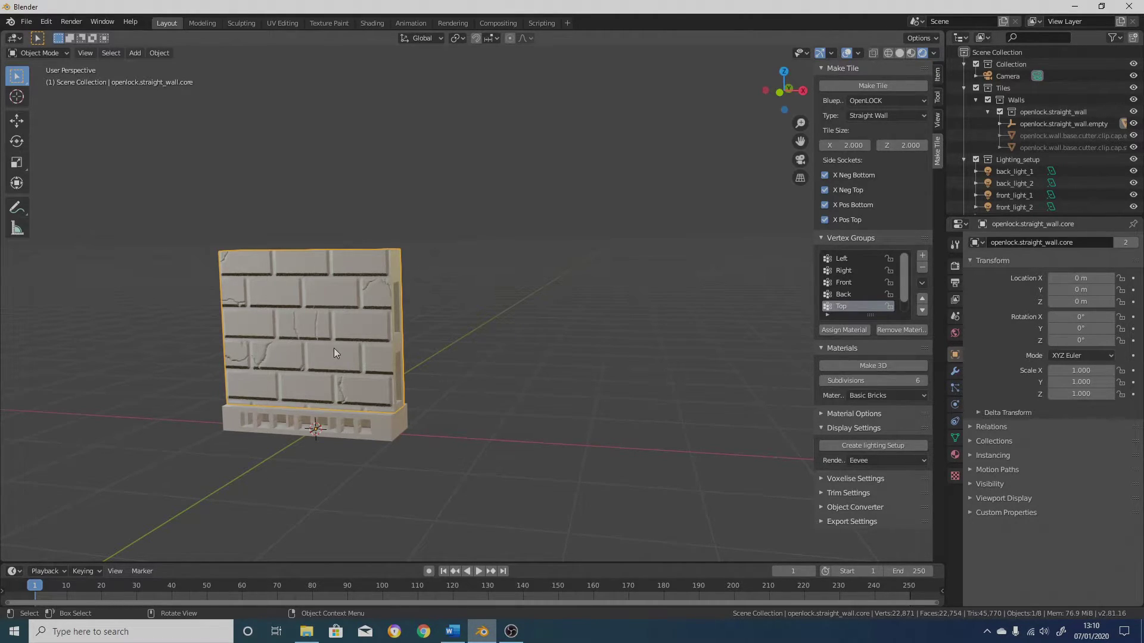
# Remove the material from the Front vertex group and convert the wall to 3D geometry.
pyautogui.click(861, 282)
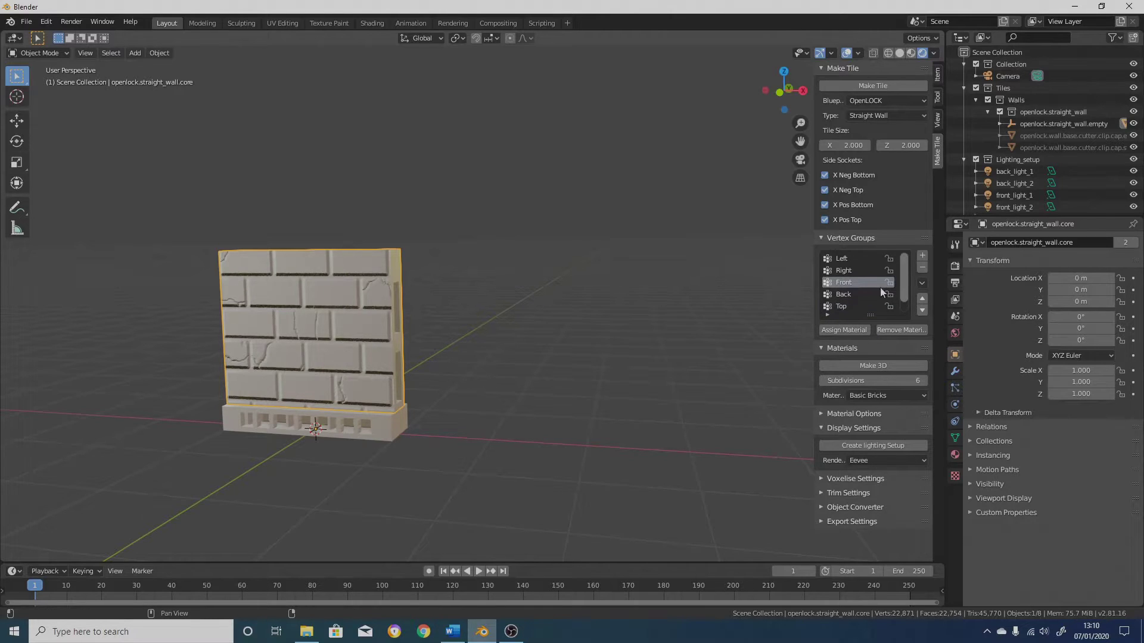
pyautogui.click(902, 330)
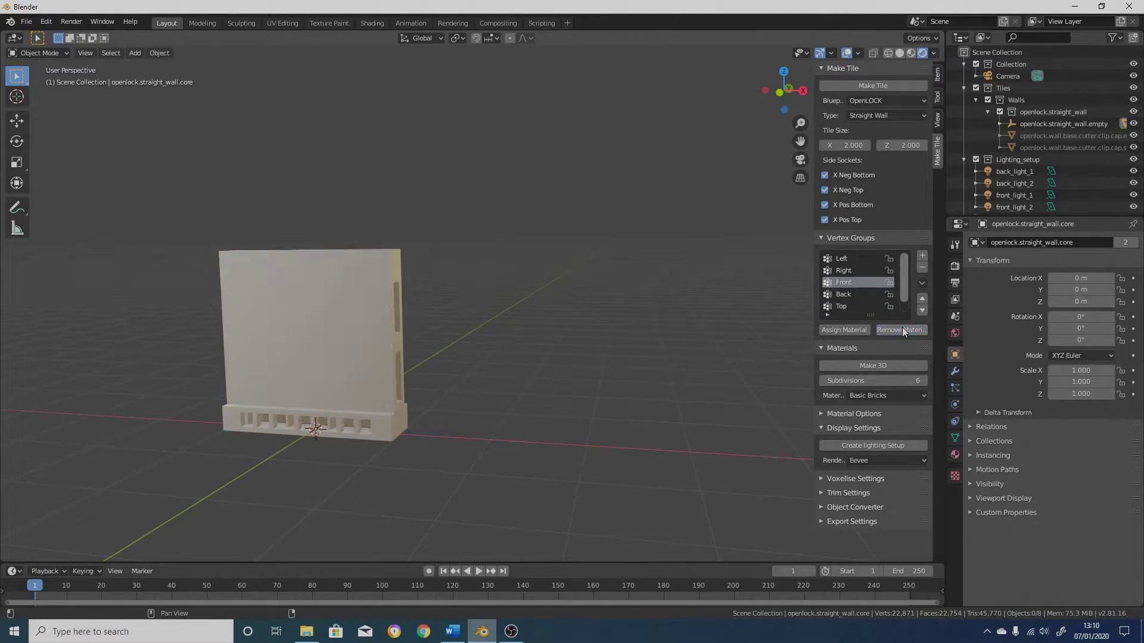
pyautogui.click(328, 328)
pyautogui.moveTo(358, 374); pyautogui.dragTo(358, 408, button='middle')
pyautogui.click(908, 364)
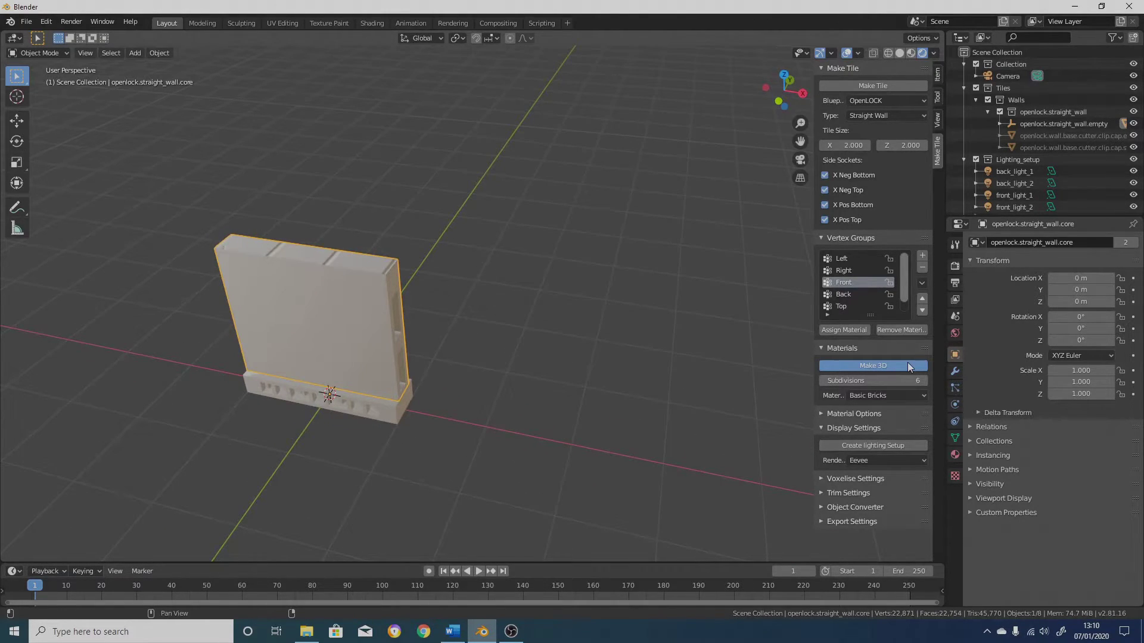
pyautogui.moveTo(349, 346); pyautogui.dragTo(596, 323, button='middle')
pyautogui.moveTo(564, 358); pyautogui.dragTo(299, 346, button='middle')
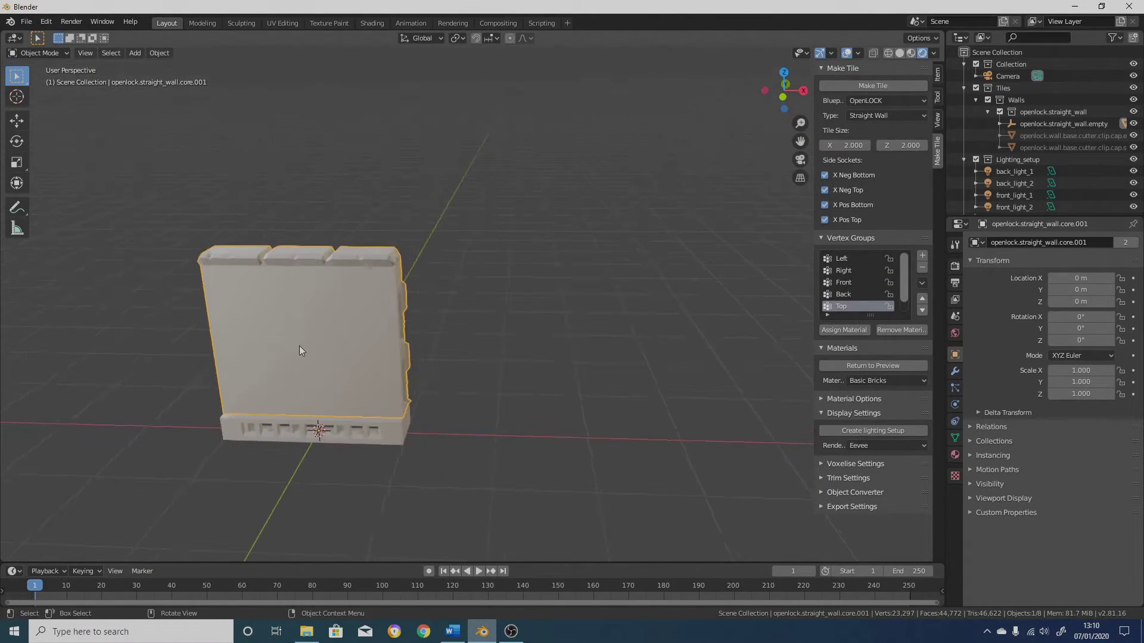
# Return the wall to preview and assign Basic Bricks to the Front vertex group.
pyautogui.click(851, 284)
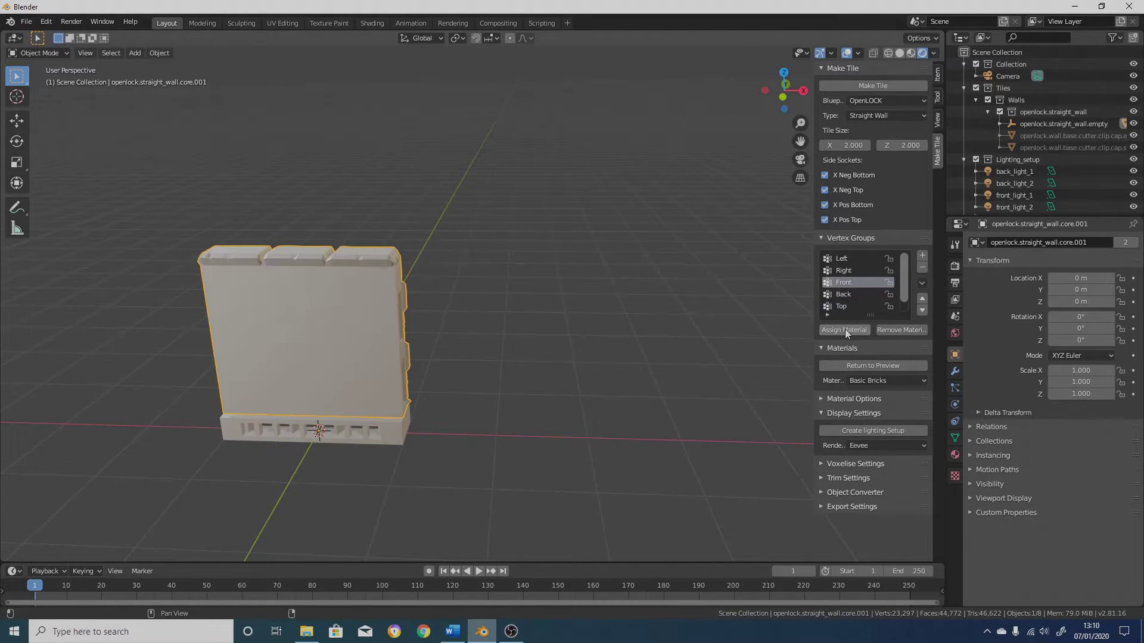
pyautogui.click(875, 366)
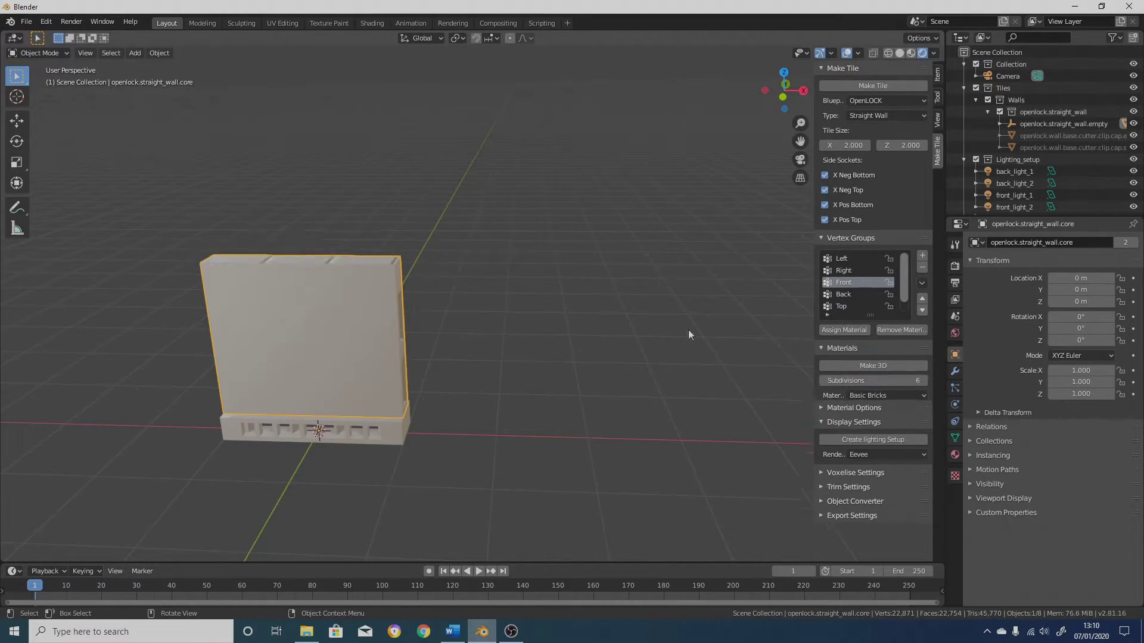
pyautogui.click(855, 330)
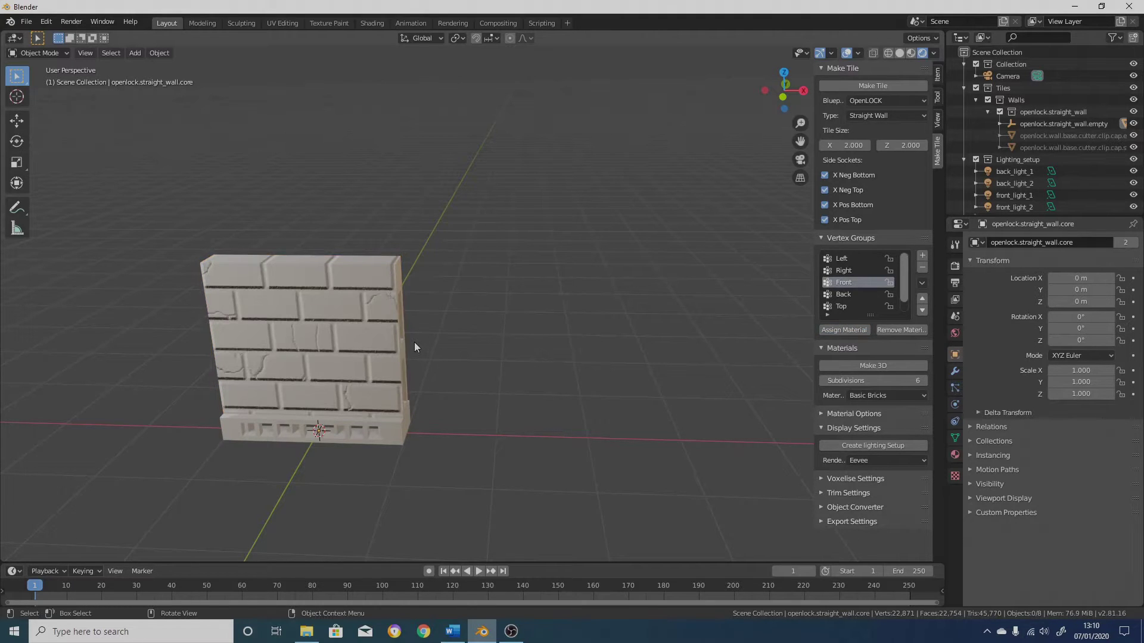
pyautogui.moveTo(414, 342); pyautogui.dragTo(269, 301, button='middle')
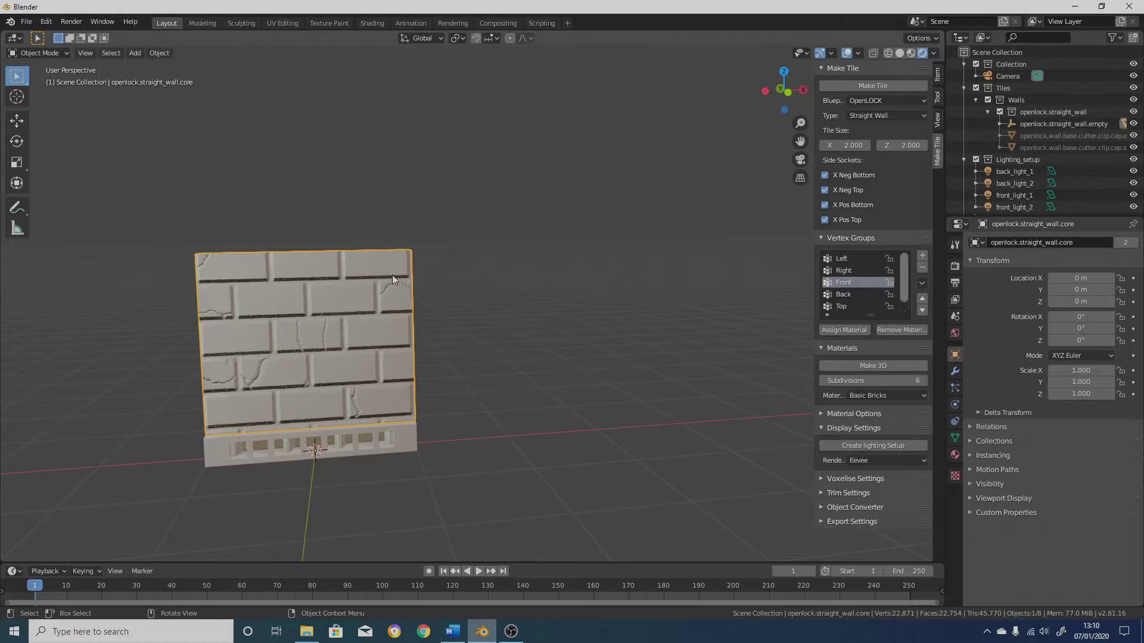
# Assign Basic Stone Wall 1 to the Front face, then compare the stone front with the brick back.
pyautogui.click(885, 395)
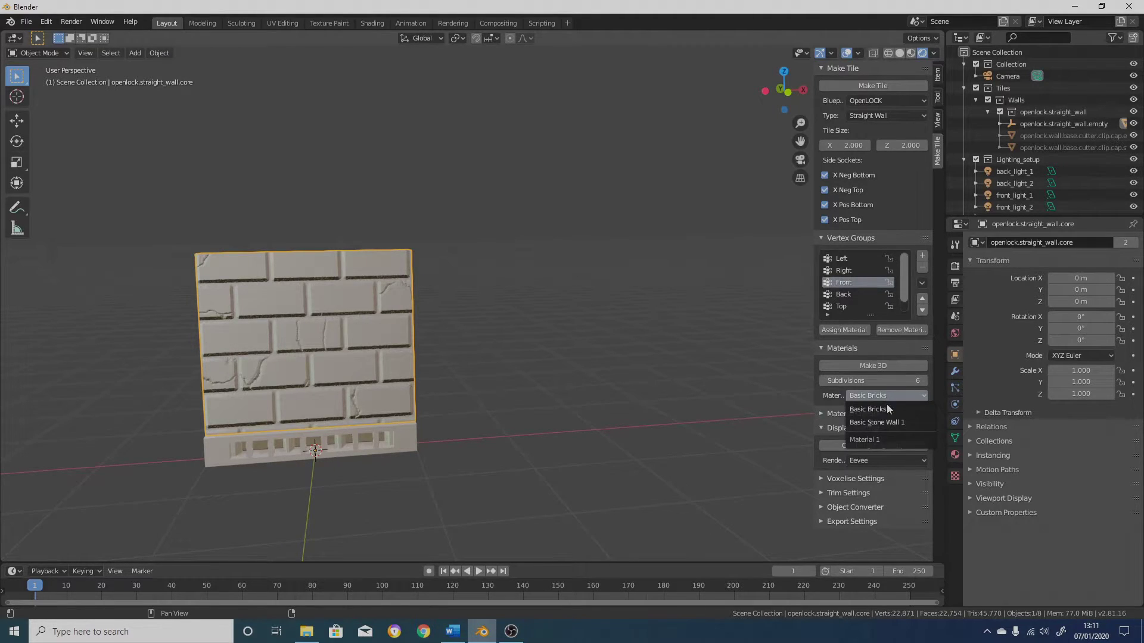
pyautogui.click(886, 423)
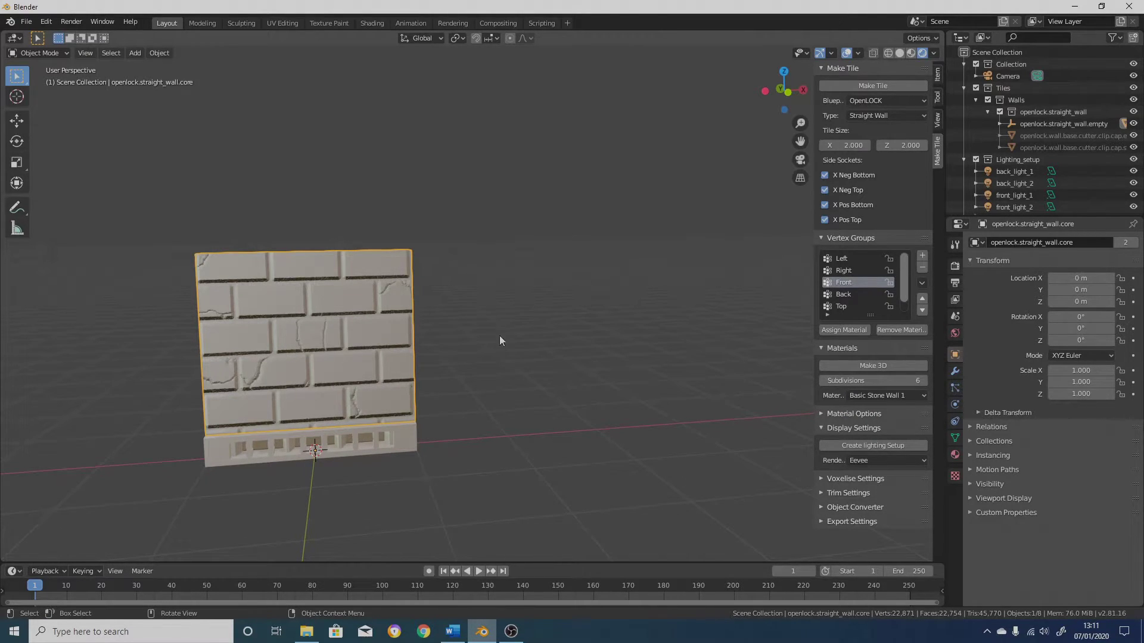
pyautogui.moveTo(499, 340); pyautogui.dragTo(394, 367, button='middle')
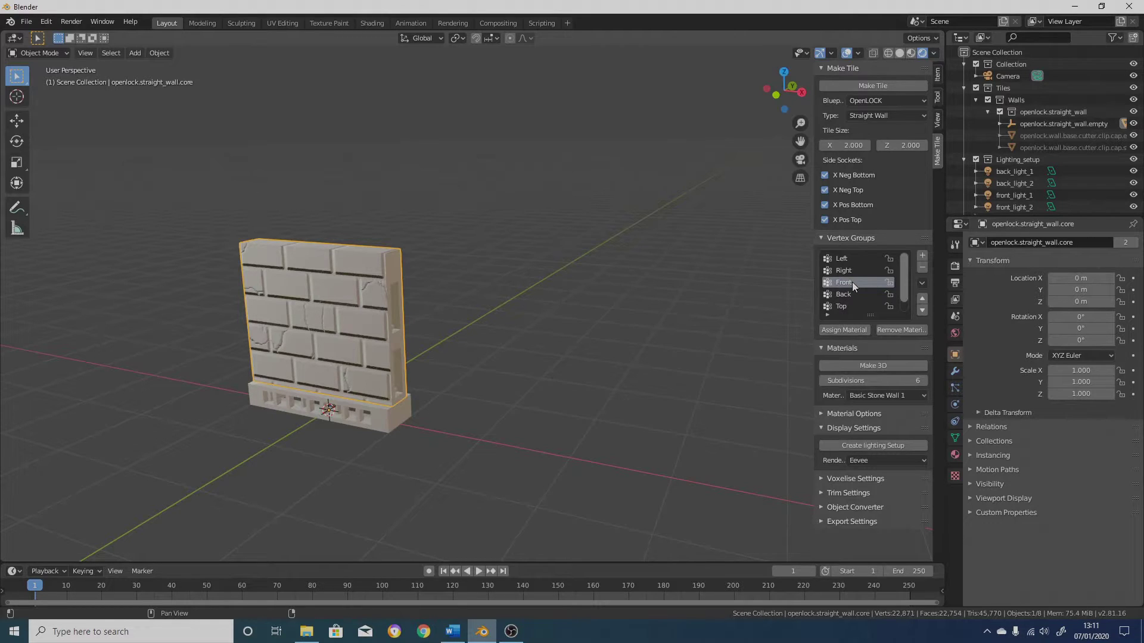
pyautogui.click(844, 330)
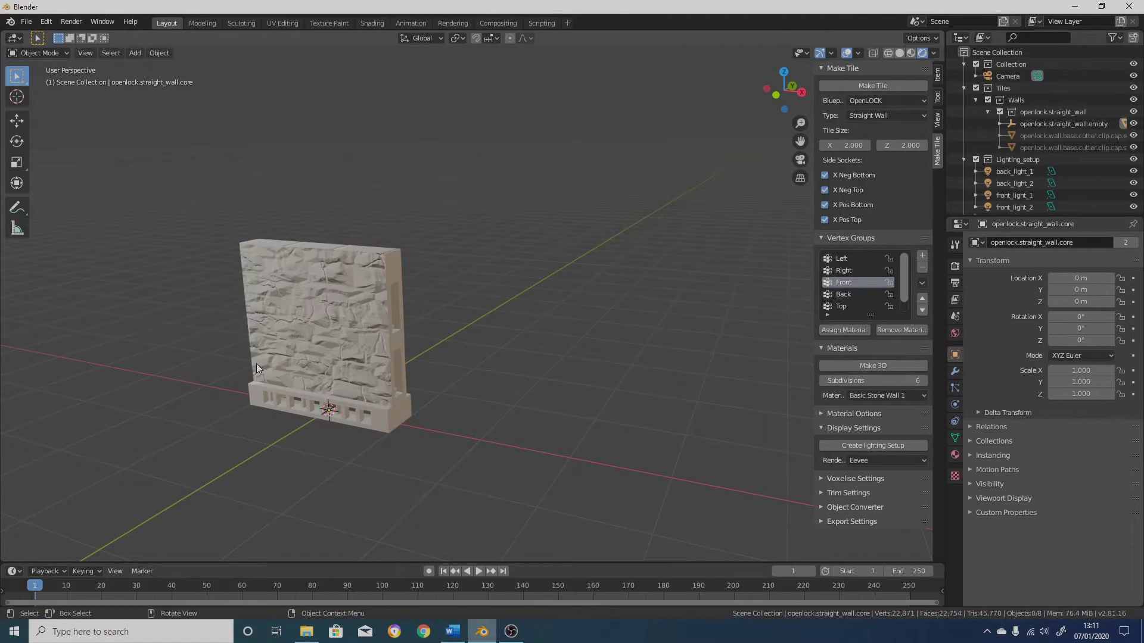
pyautogui.click(301, 327)
pyautogui.moveTo(246, 394); pyautogui.dragTo(301, 389, button='middle')
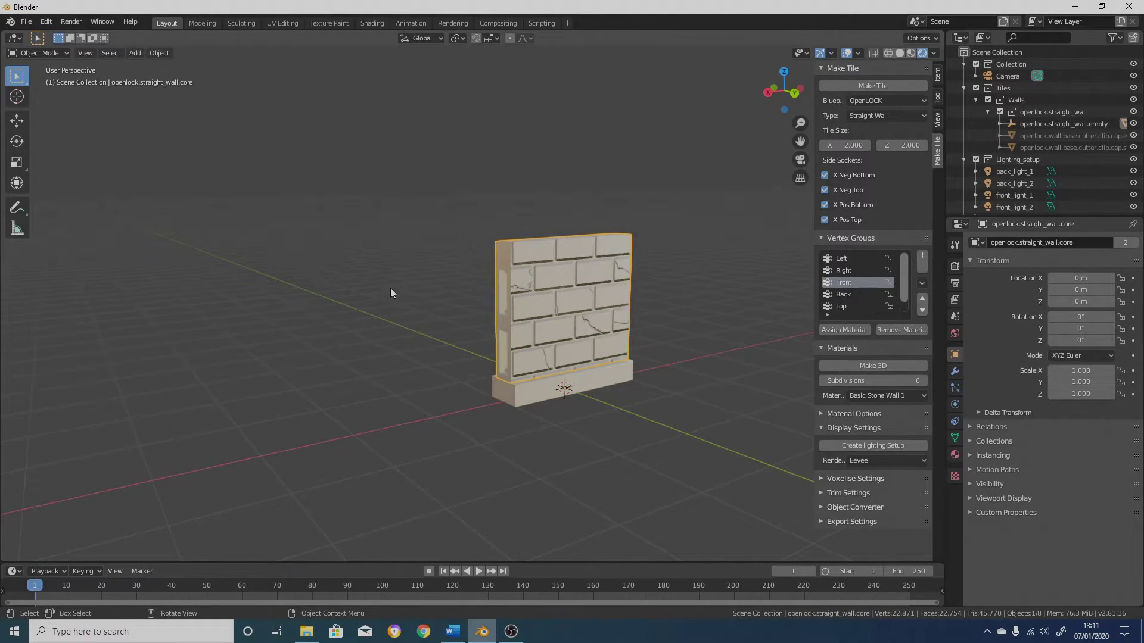
pyautogui.moveTo(390, 287); pyautogui.dragTo(393, 379, button='middle')
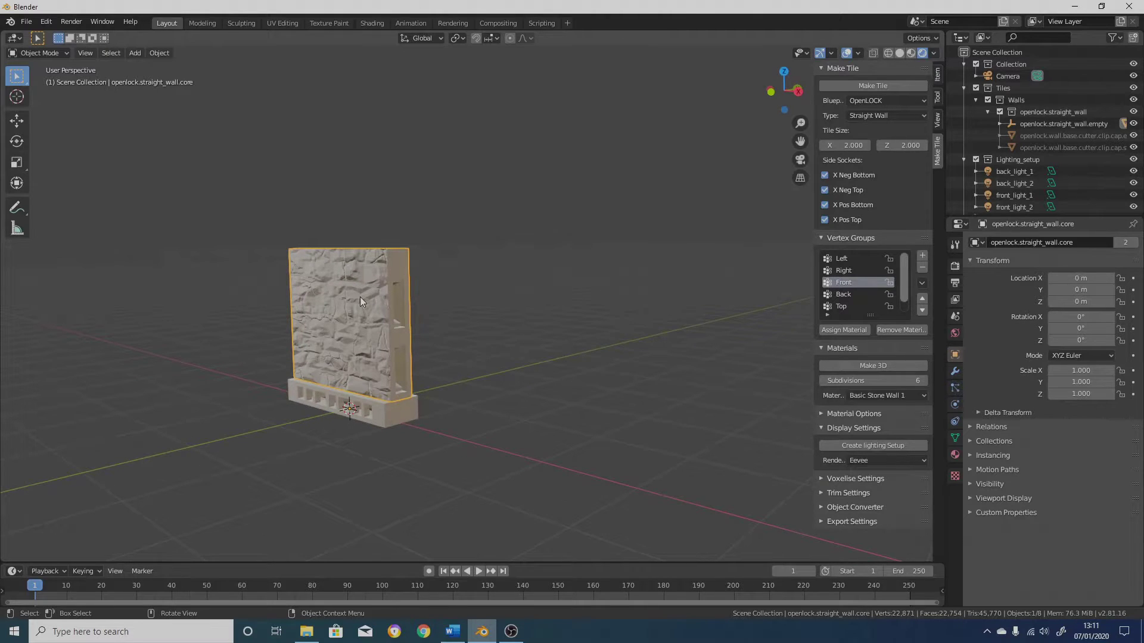
# Convert the wall core to 3D geometry as openlock.straight_wall.core.003 and expand Trim Settings.
pyautogui.click(870, 364)
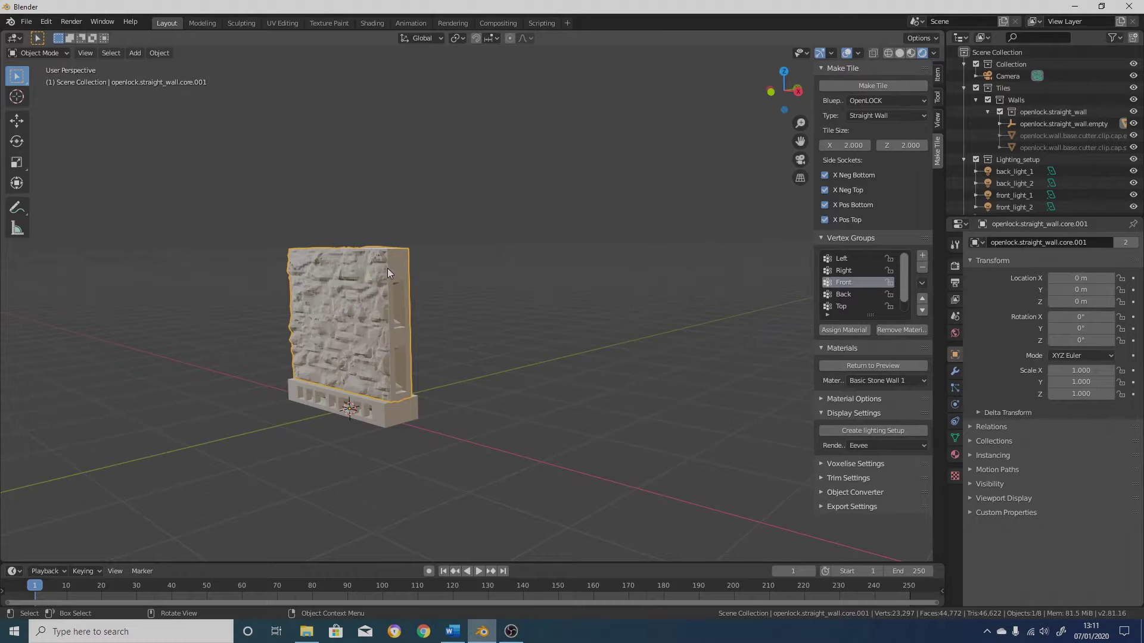
pyautogui.moveTo(387, 273); pyautogui.dragTo(299, 271, button='middle')
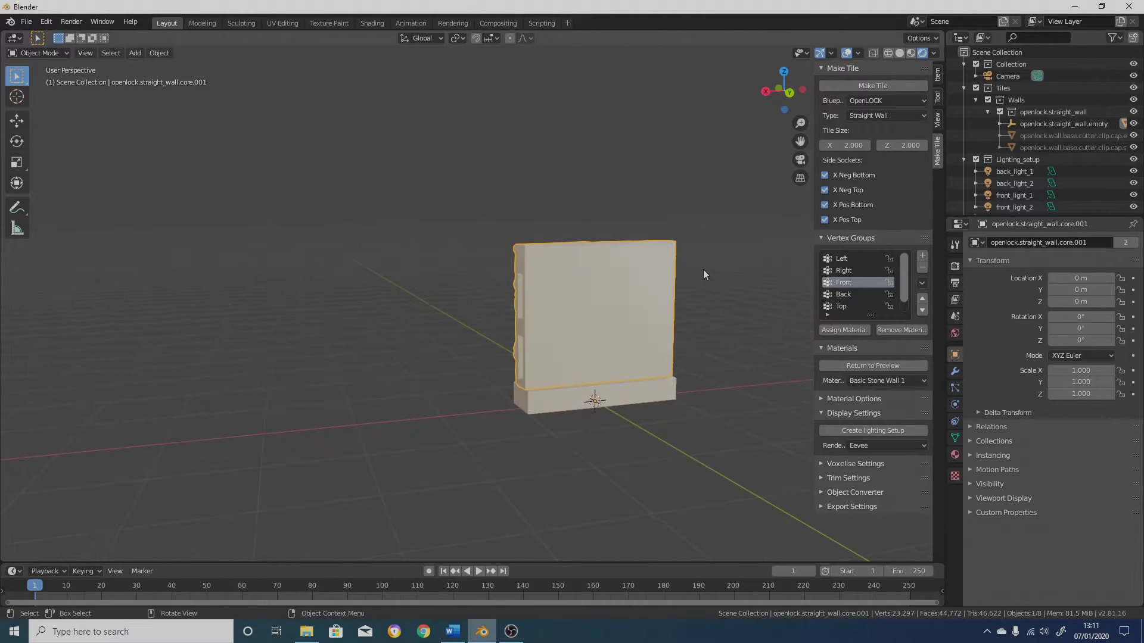
pyautogui.moveTo(517, 346); pyautogui.dragTo(683, 335, button='middle')
pyautogui.moveTo(565, 225); pyautogui.dragTo(527, 285, button='middle')
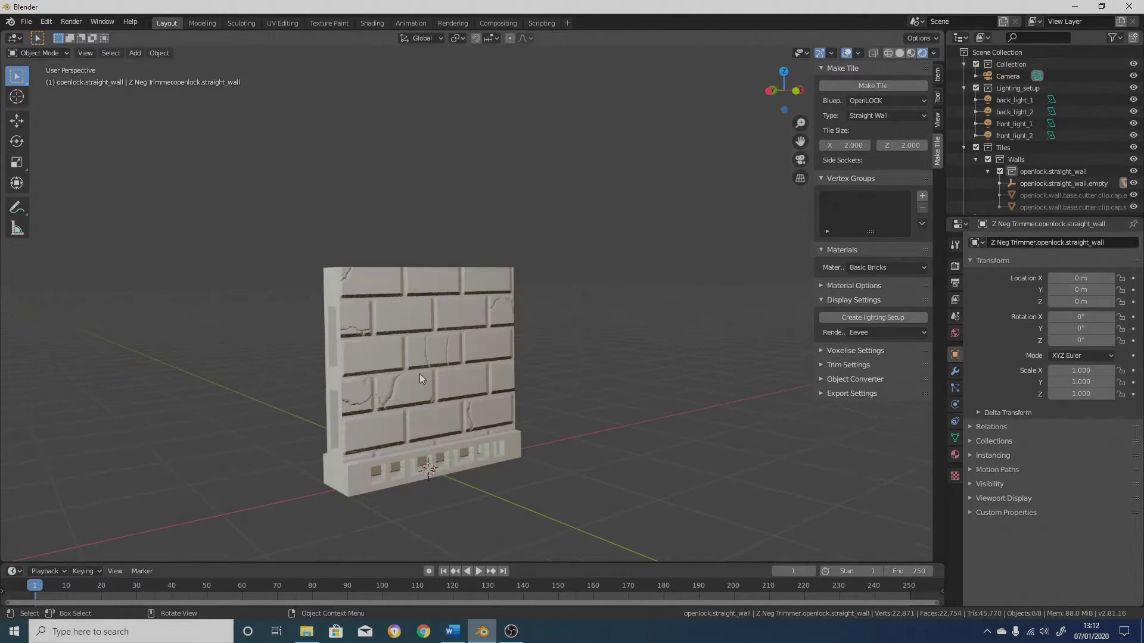
pyautogui.click(419, 374)
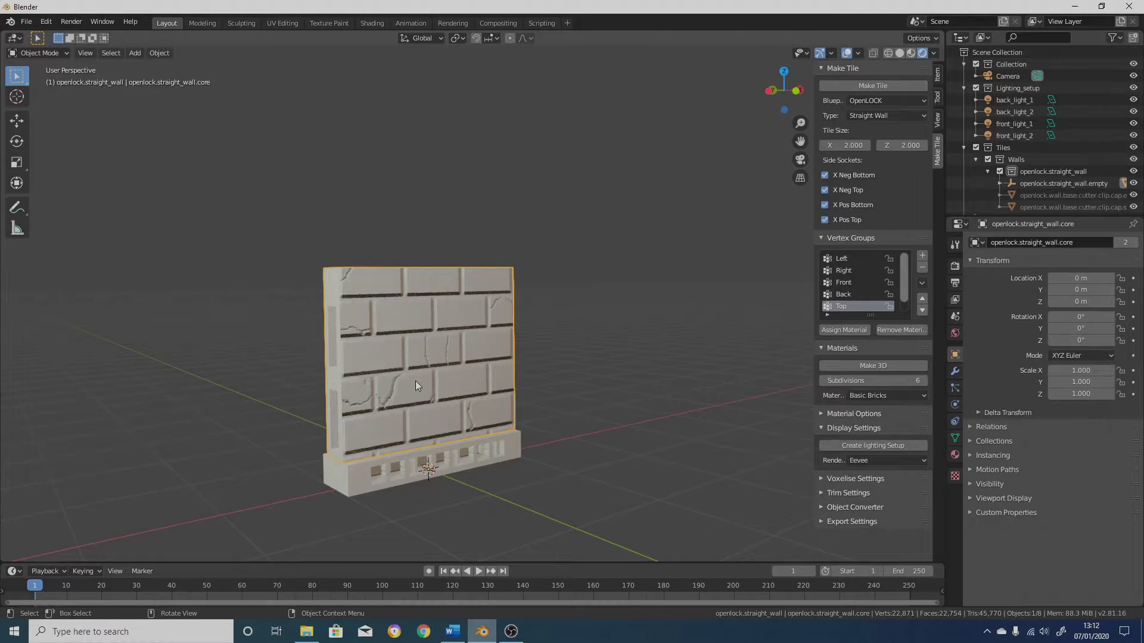
pyautogui.click(890, 365)
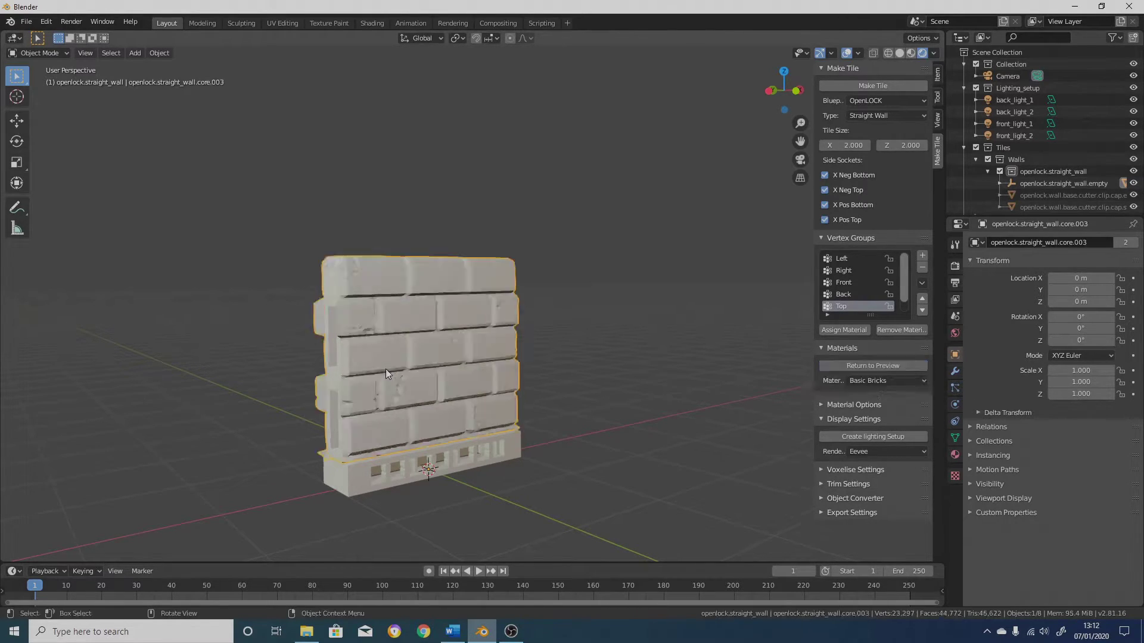
pyautogui.moveTo(470, 365); pyautogui.dragTo(446, 367, button='middle')
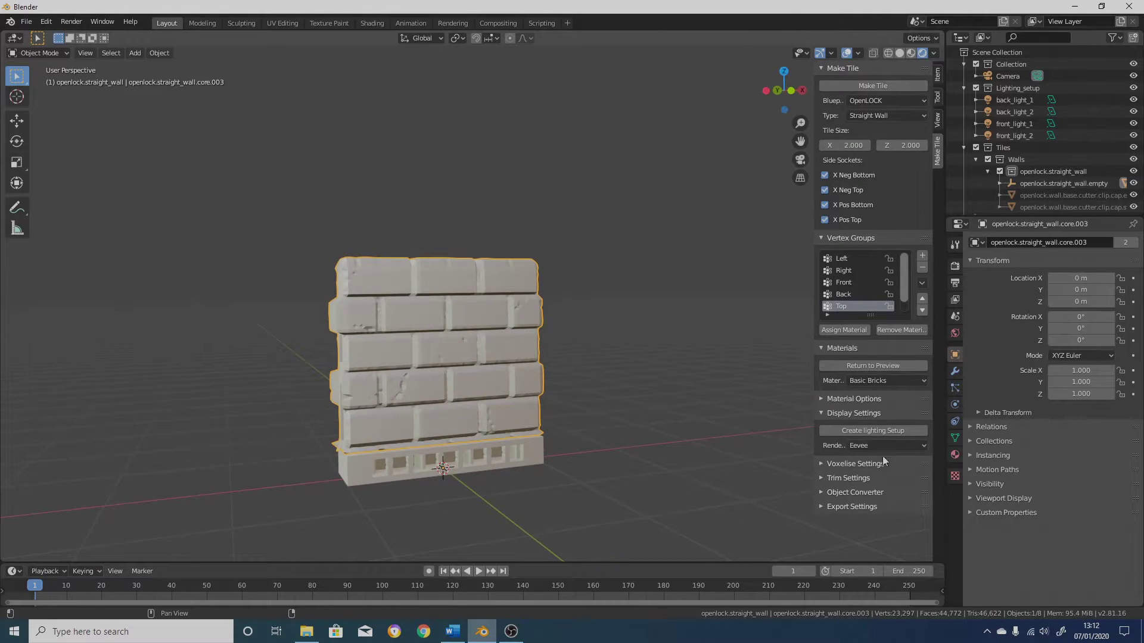
pyautogui.click(821, 480)
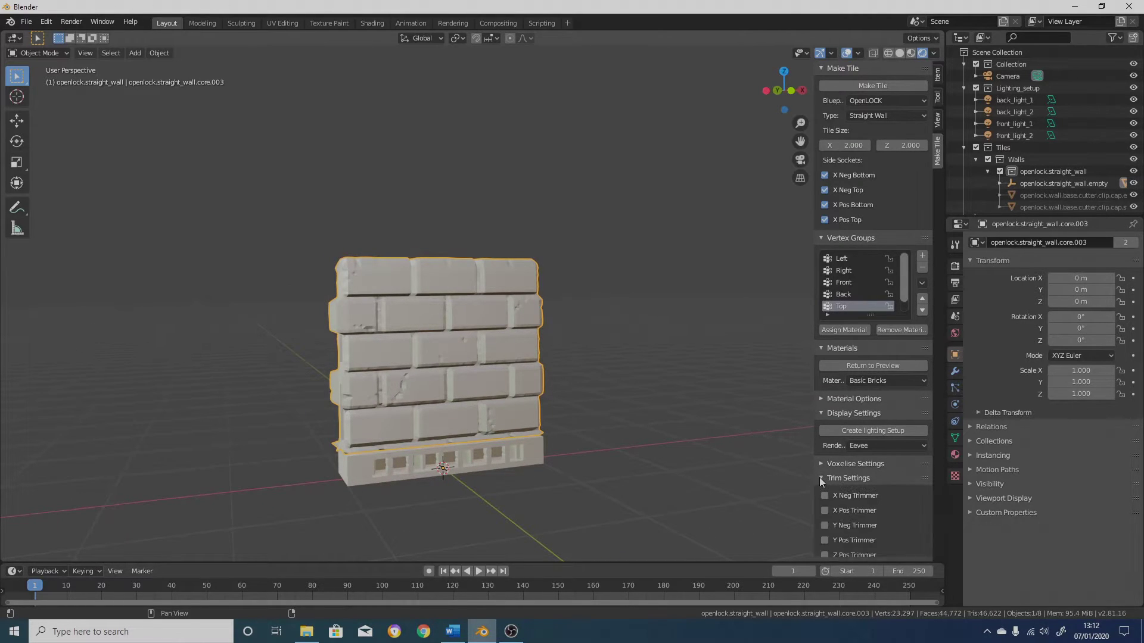
# Try the X Neg and X Pos trimmers on the wall's side edges, then turn them off.
pyautogui.scroll(-2, 828, 482)
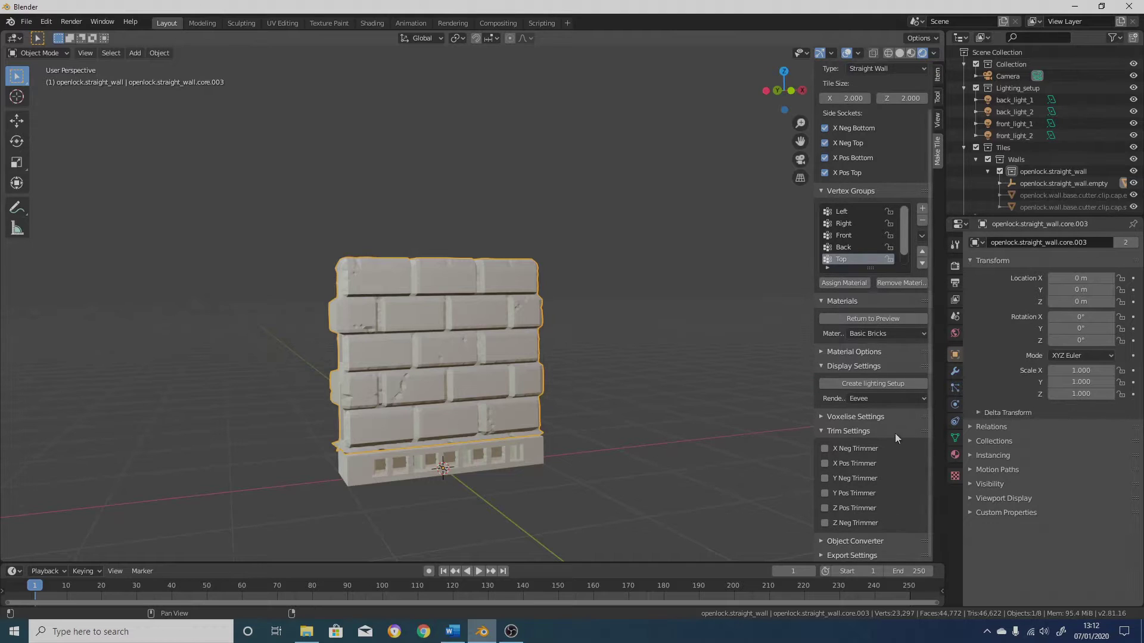
pyautogui.moveTo(631, 414); pyautogui.dragTo(590, 422, button='middle')
pyautogui.click(825, 450)
pyautogui.click(825, 463)
pyautogui.moveTo(808, 458); pyautogui.dragTo(777, 448, button='middle')
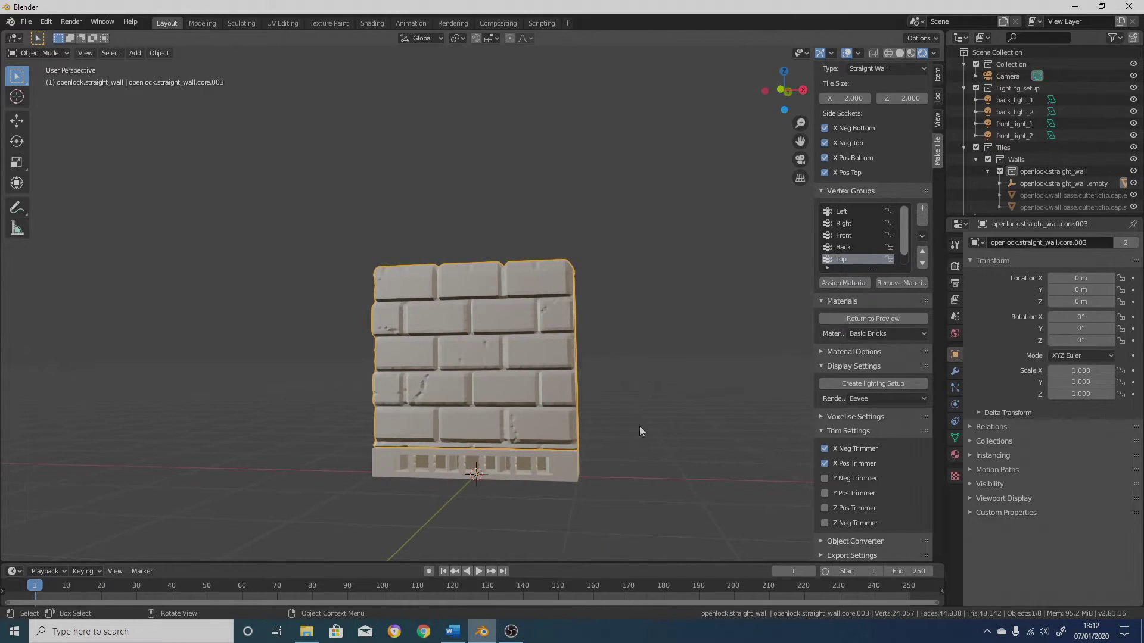
pyautogui.click(825, 464)
pyautogui.click(825, 448)
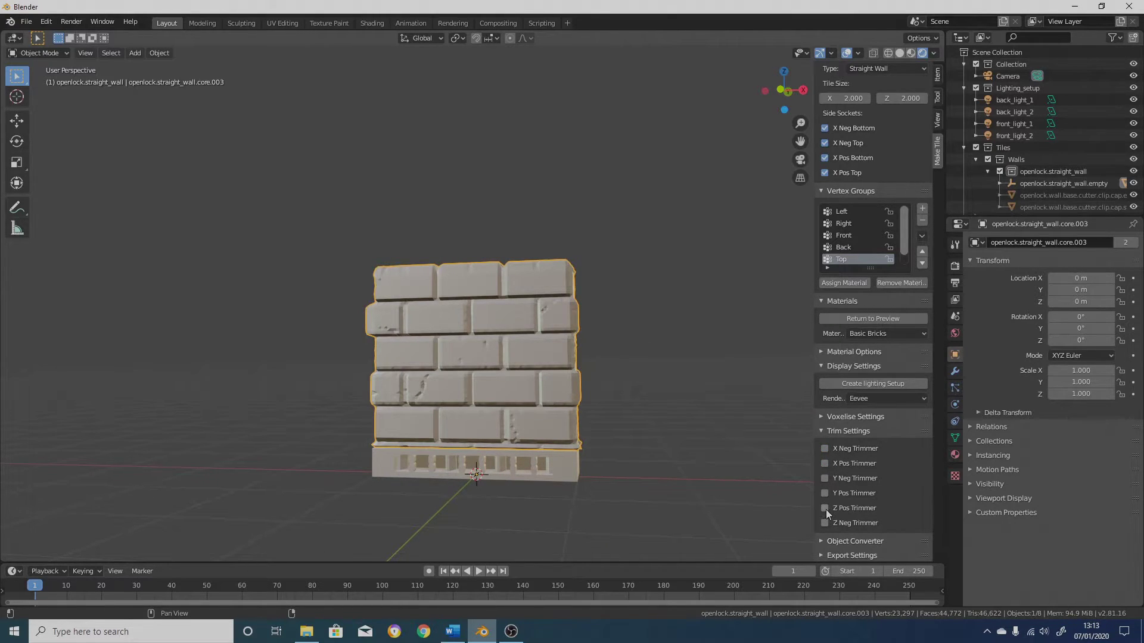
# Test and undo the top trim, keep X Neg and X Pos trimmers on, and show Voxelise Settings.
pyautogui.click(826, 509)
pyautogui.moveTo(577, 287); pyautogui.dragTo(596, 357, button='middle')
pyautogui.click(825, 508)
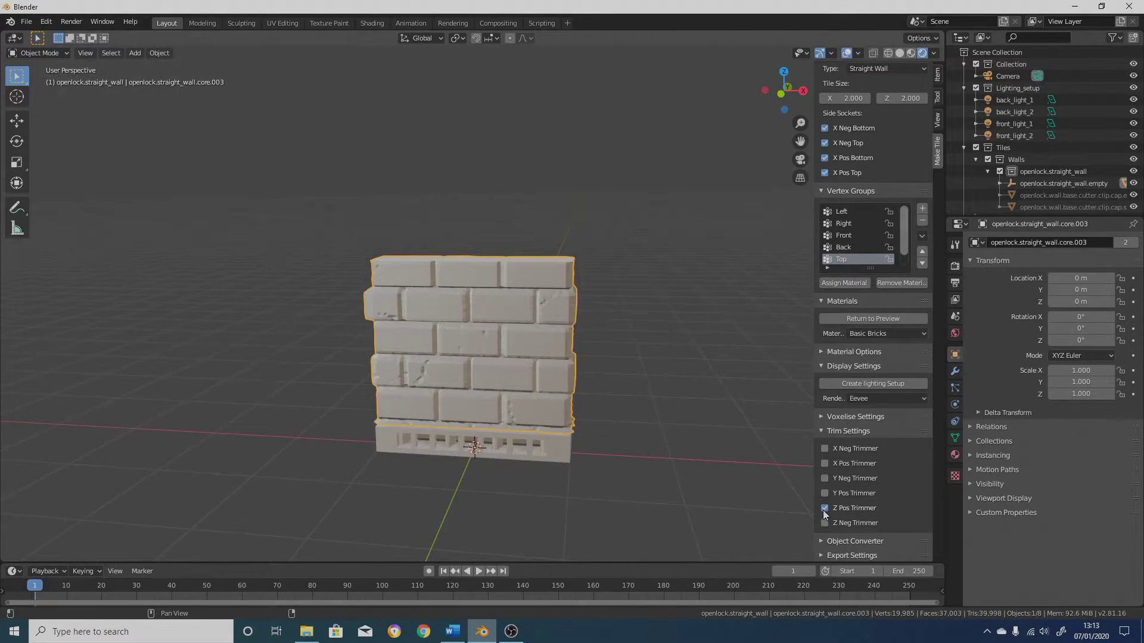
pyautogui.click(825, 448)
pyautogui.click(824, 463)
pyautogui.scroll(-2, 514, 331)
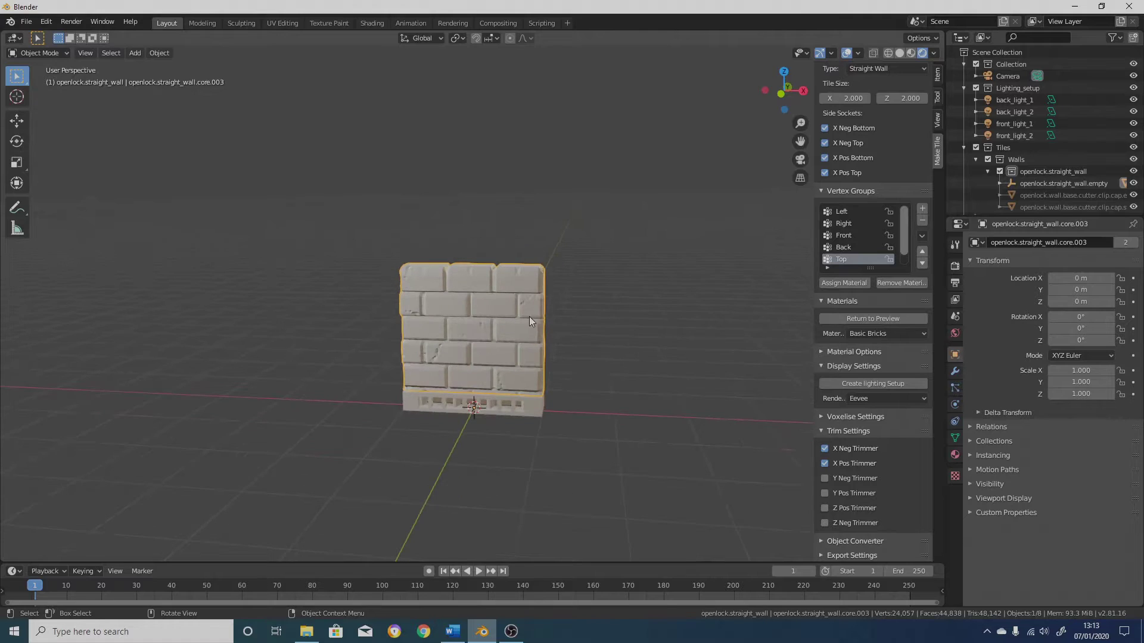
pyautogui.click(821, 419)
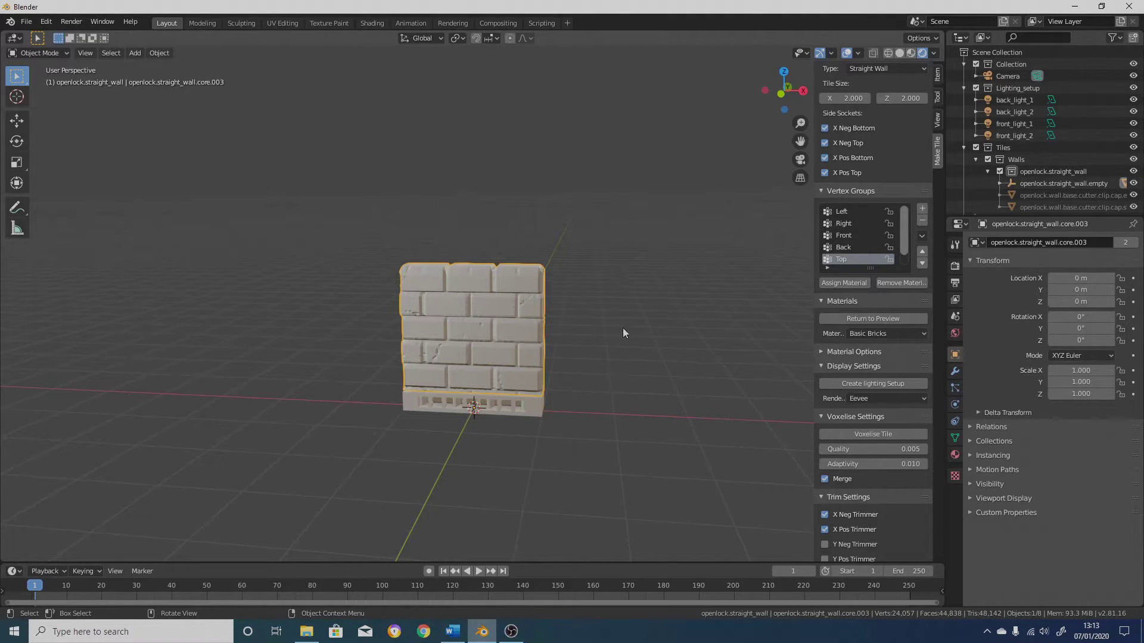
# Voxelise the tile into openlock.straight_wall.merged, select it, and start then cancel a move.
pyautogui.click(888, 434)
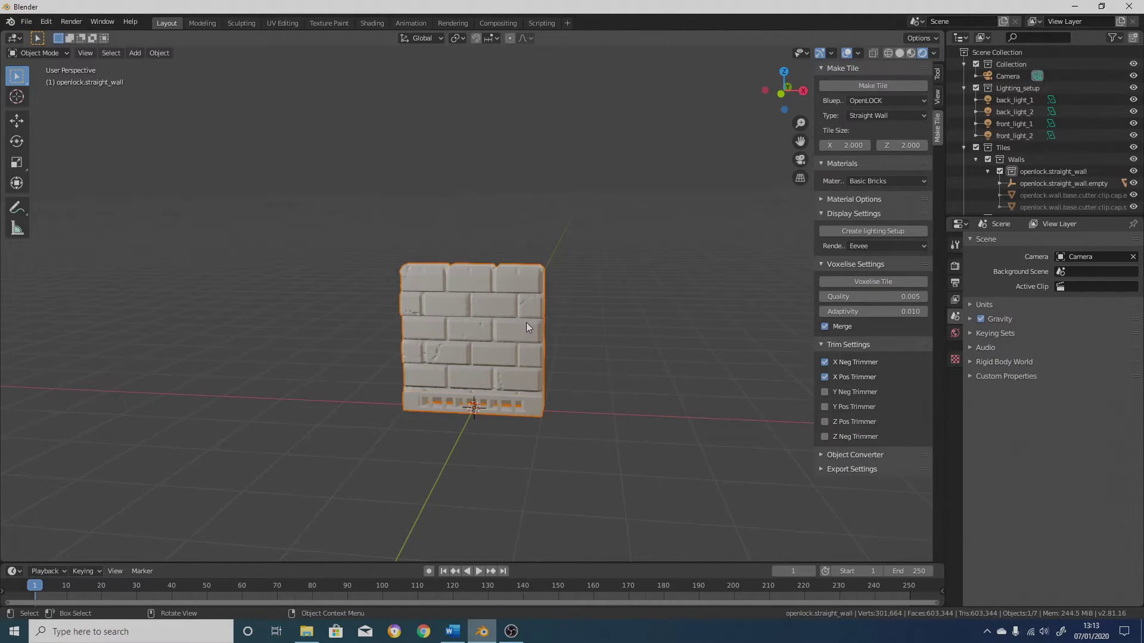
pyautogui.click(515, 309)
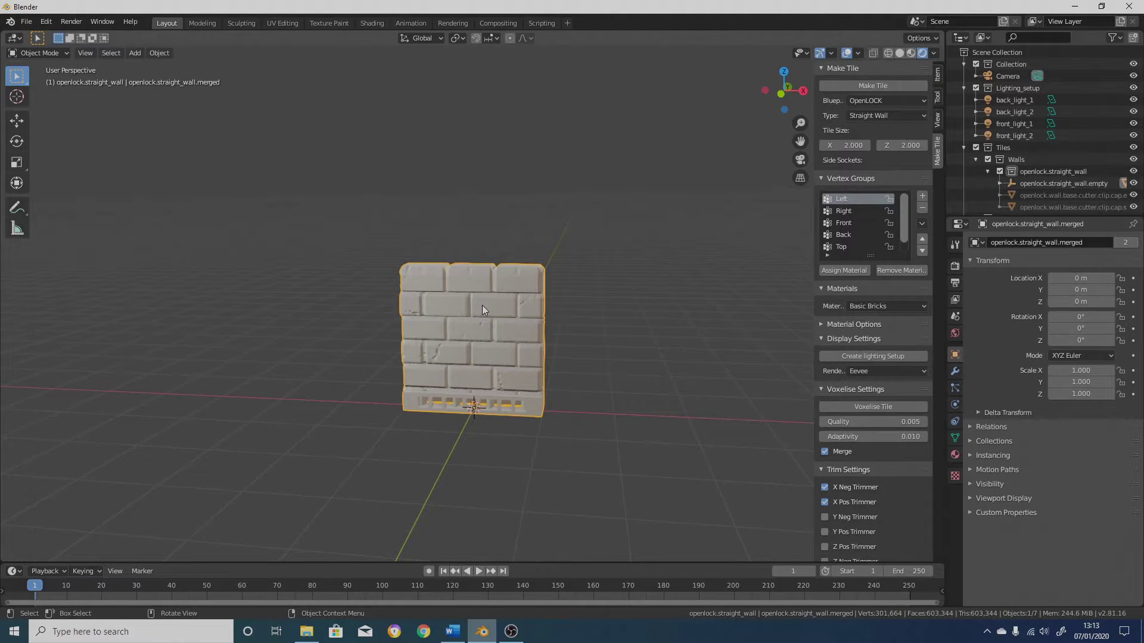
pyautogui.press('g')
pyautogui.rightClick(691, 265)
pyautogui.moveTo(635, 376); pyautogui.dragTo(560, 407, button='middle')
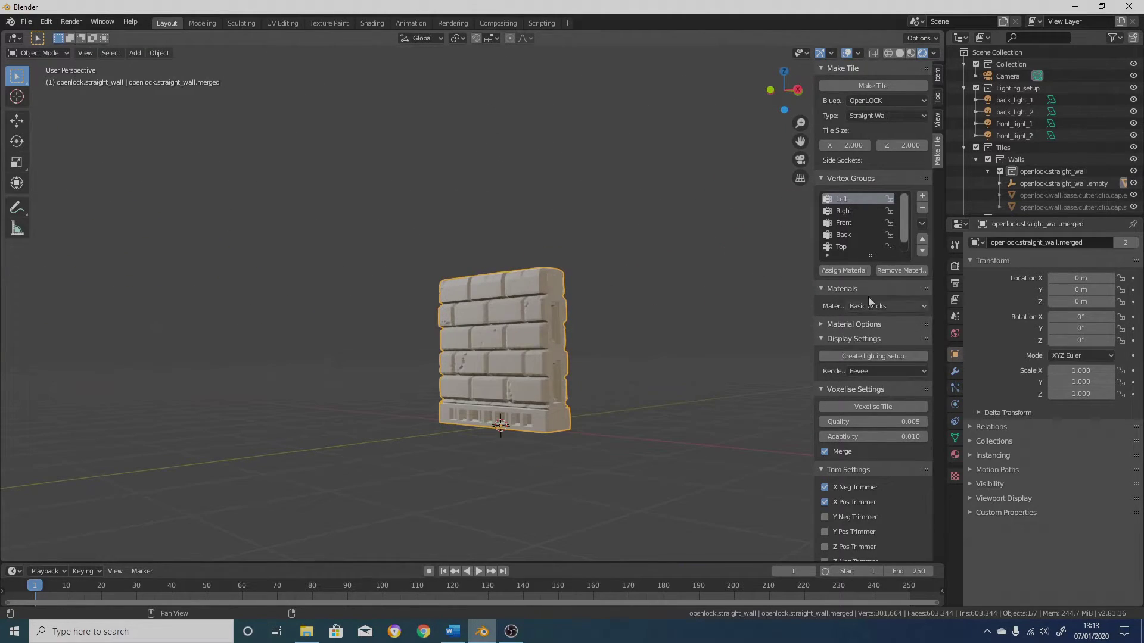
pyautogui.click(825, 489)
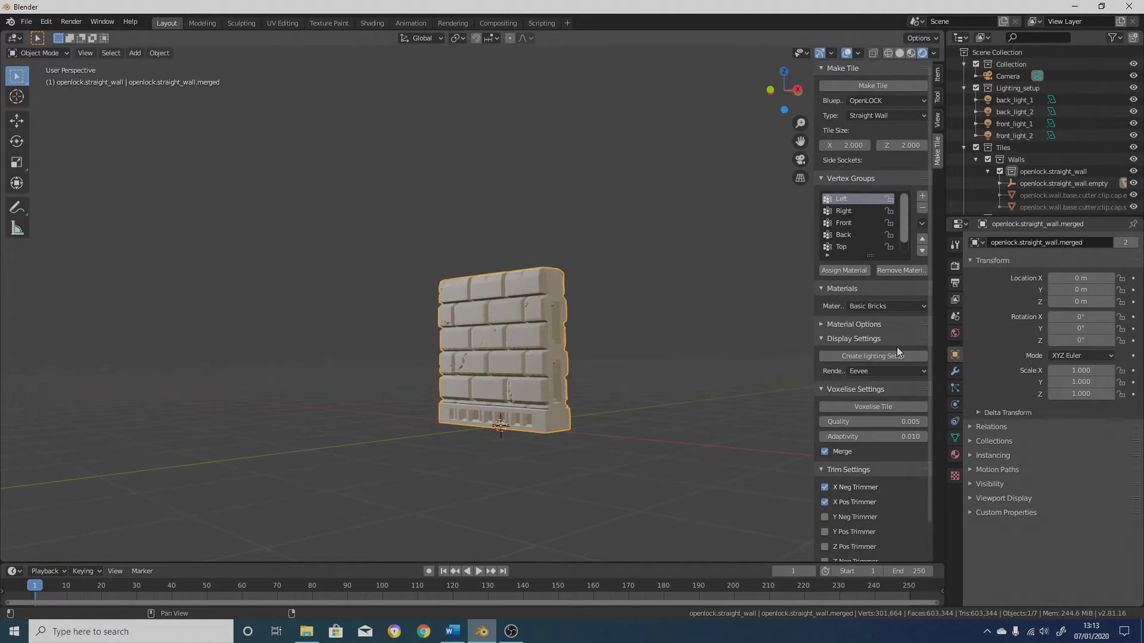
pyautogui.moveTo(553, 338); pyautogui.dragTo(482, 370, button='middle')
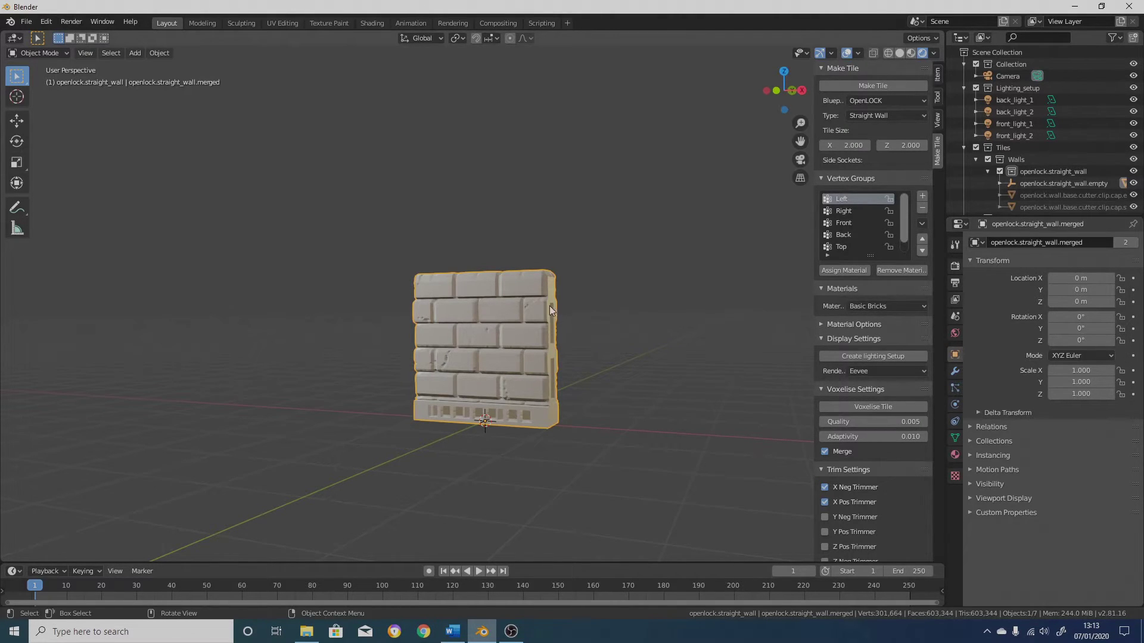
pyautogui.scroll(-3, 1034, 94)
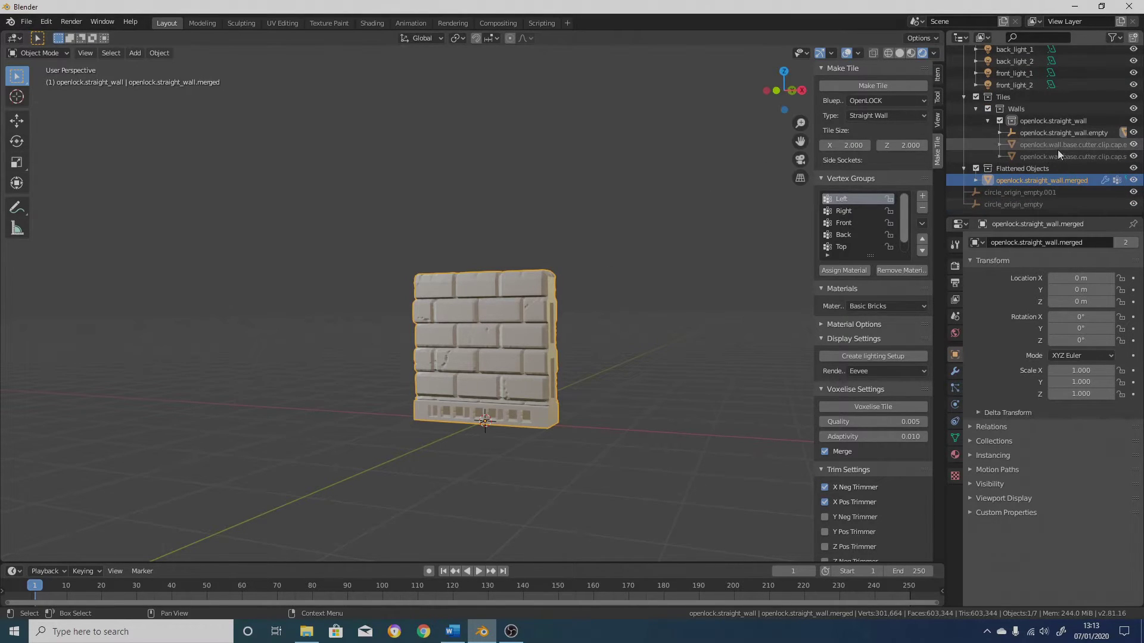
pyautogui.scroll(3, 1057, 149)
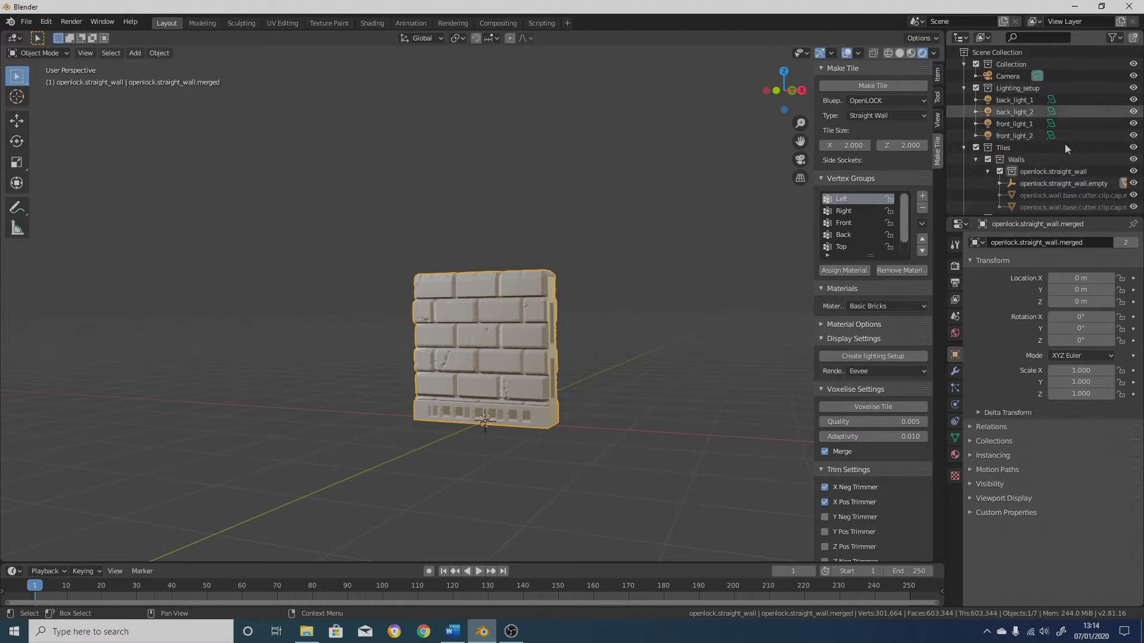
pyautogui.scroll(-2, 1074, 154)
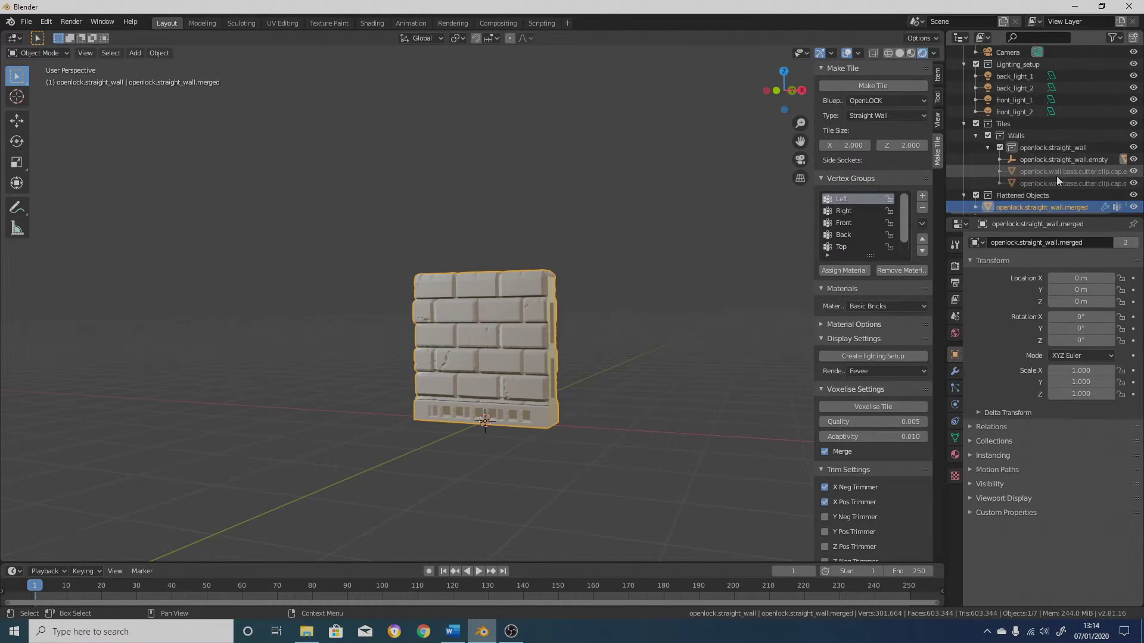
pyautogui.scroll(-2, 1091, 125)
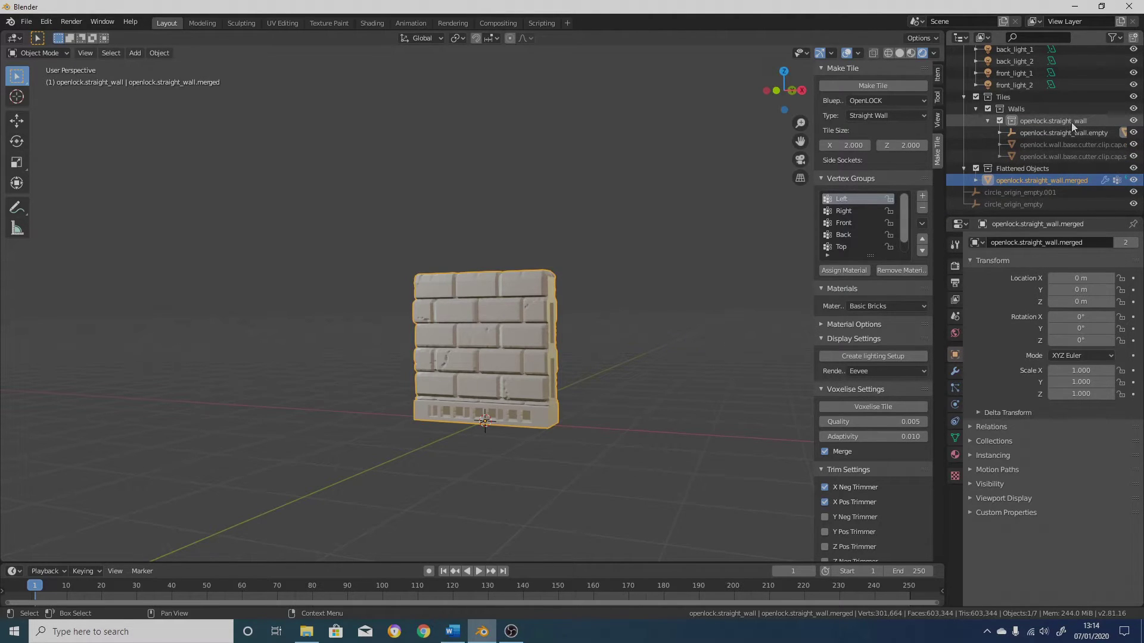
pyautogui.click(1023, 120)
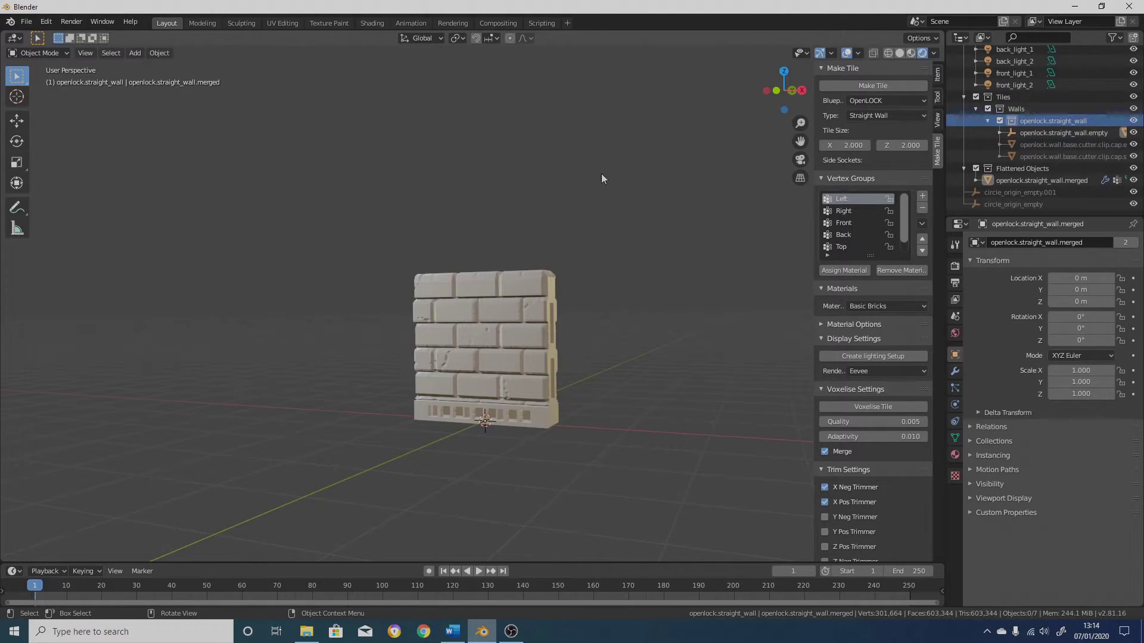
pyautogui.moveTo(345, 216); pyautogui.dragTo(672, 461)
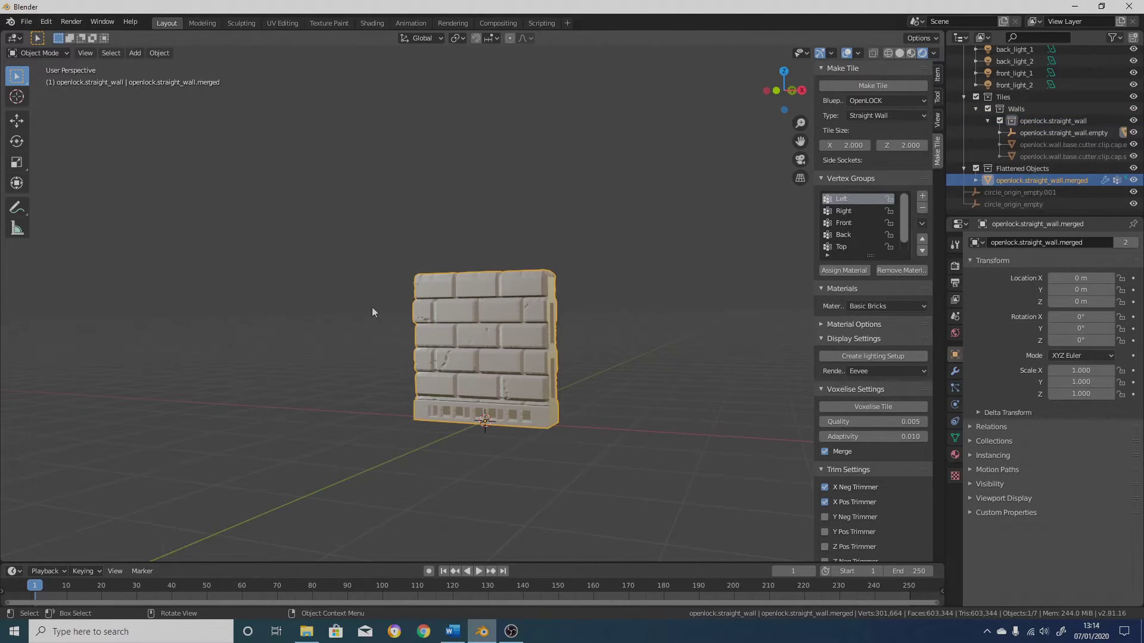
pyautogui.click(1035, 170)
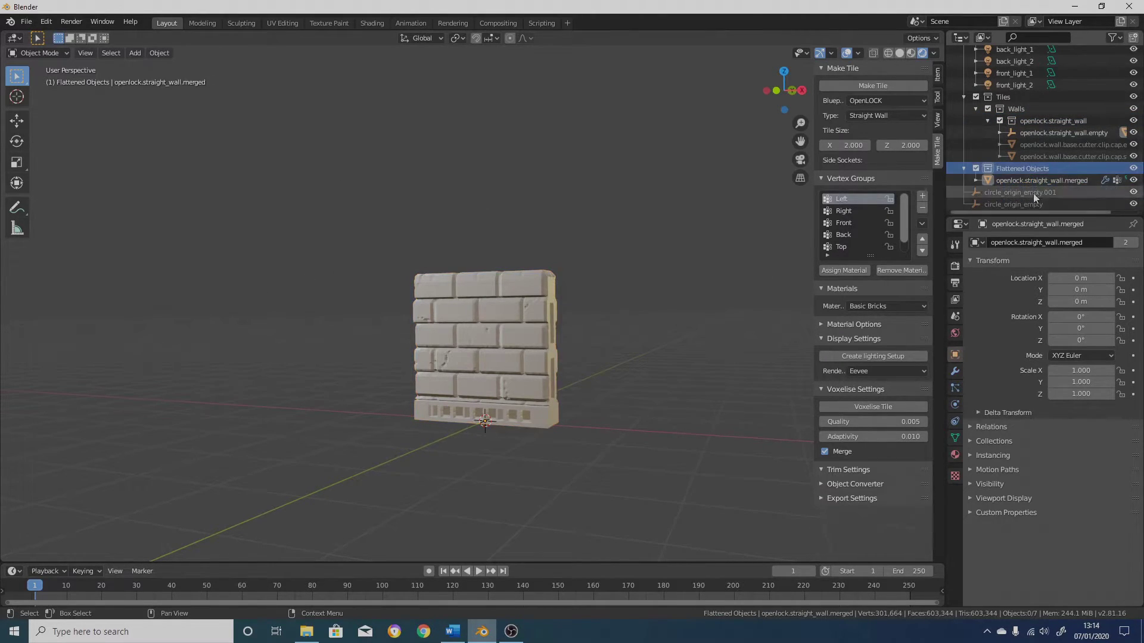
pyautogui.click(1019, 180)
pyautogui.moveTo(703, 374); pyautogui.dragTo(731, 384, button='middle')
pyautogui.scroll(3, 367, 392)
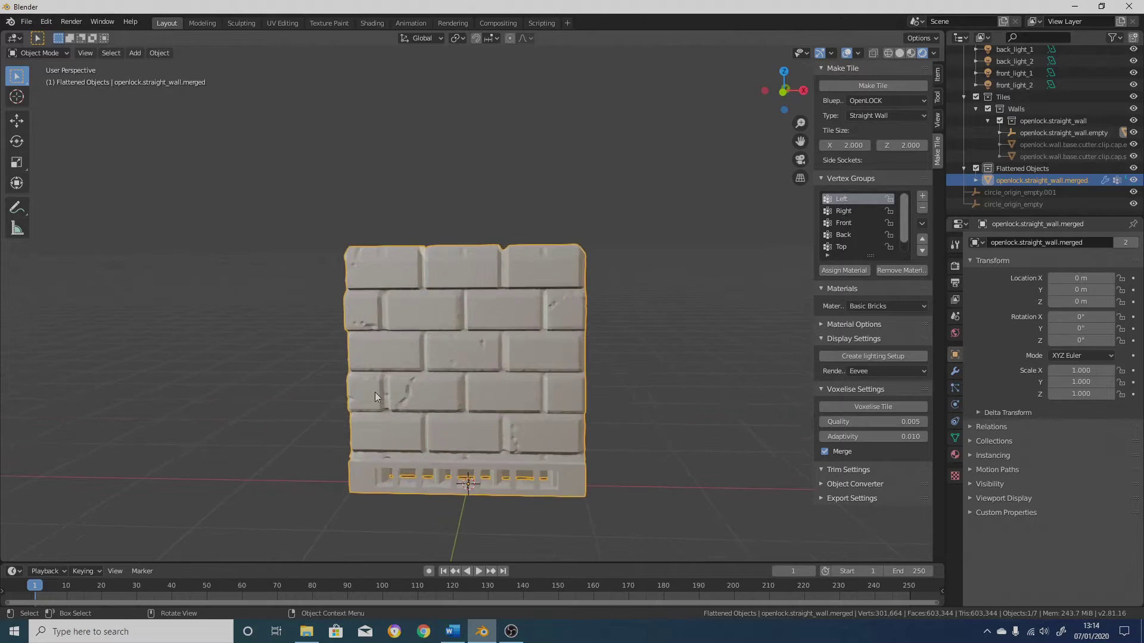
pyautogui.moveTo(367, 392); pyautogui.dragTo(478, 375, button='middle')
pyautogui.scroll(-3, 491, 341)
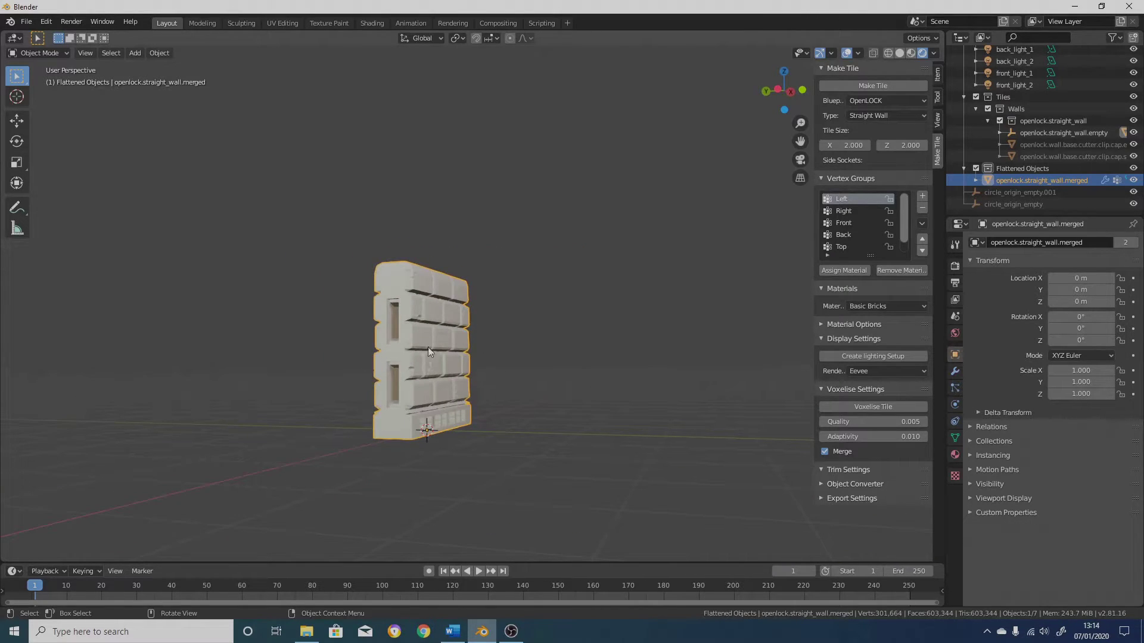
pyautogui.moveTo(434, 344); pyautogui.dragTo(506, 381, button='middle')
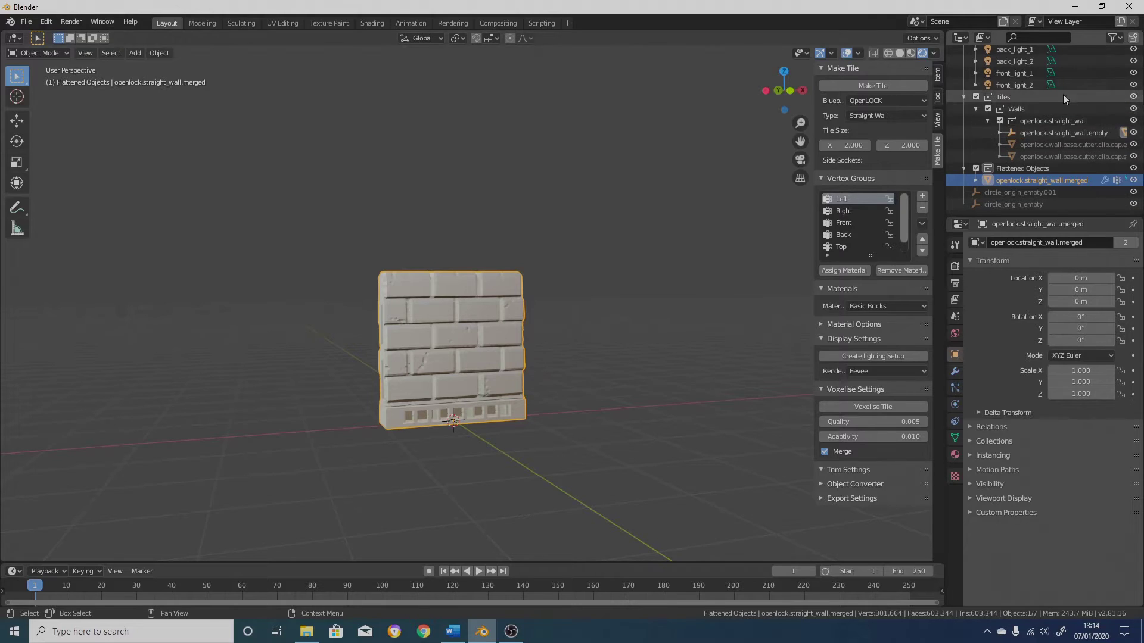
# Expand openlock.straight_wall.empty's children and make the wall base and merged wall visible.
pyautogui.click(1134, 181)
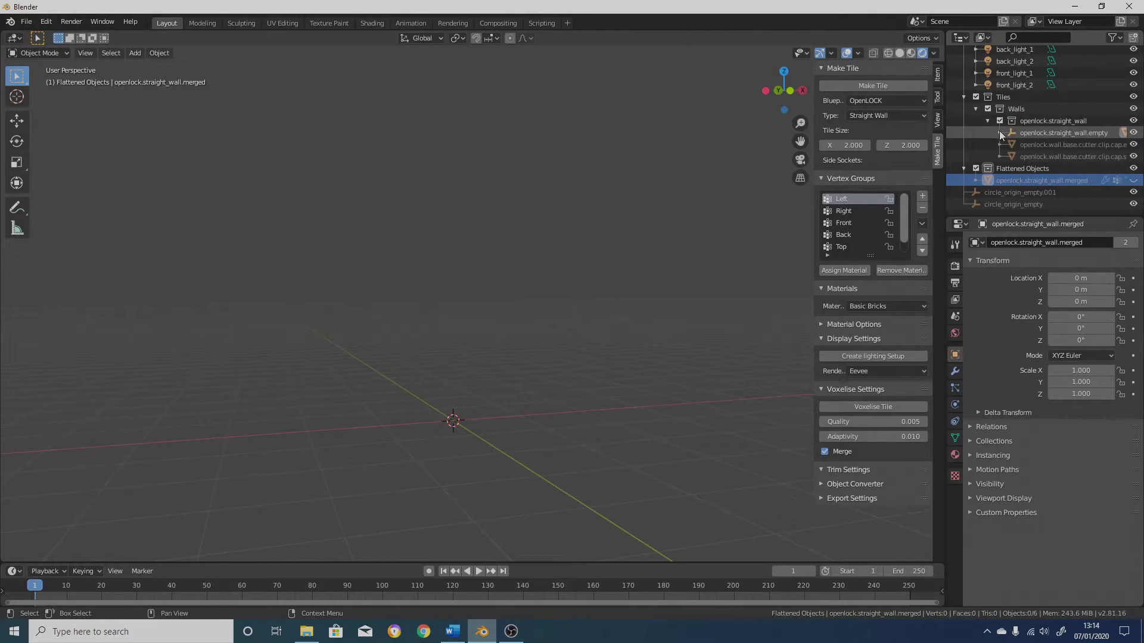
pyautogui.click(1060, 132)
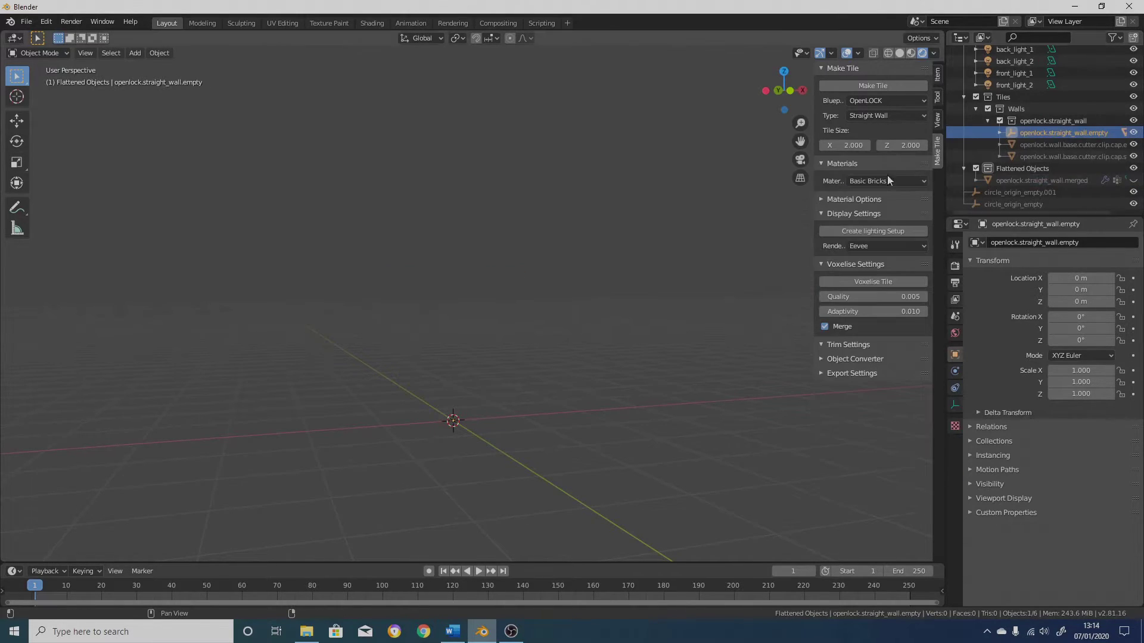
pyautogui.click(999, 133)
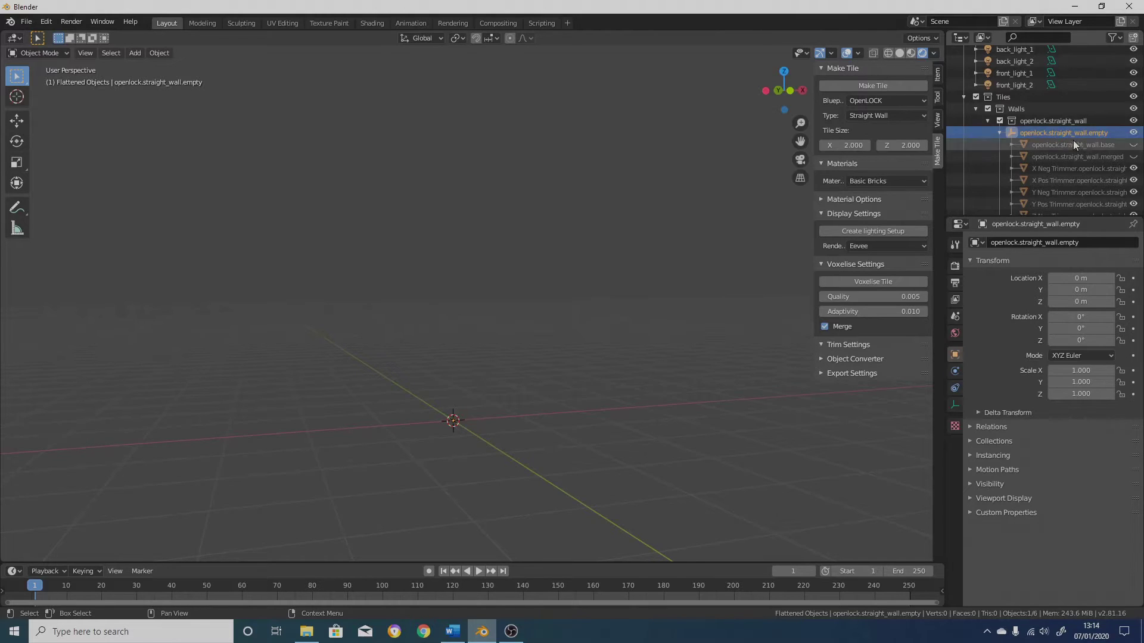
pyautogui.click(1133, 145)
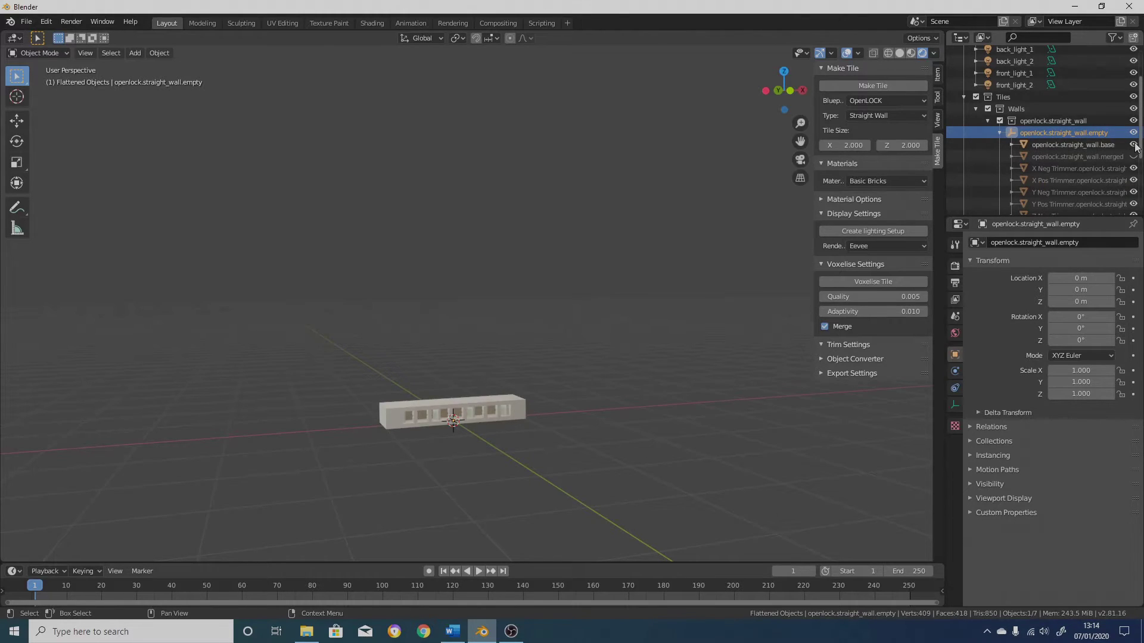
pyautogui.click(1134, 156)
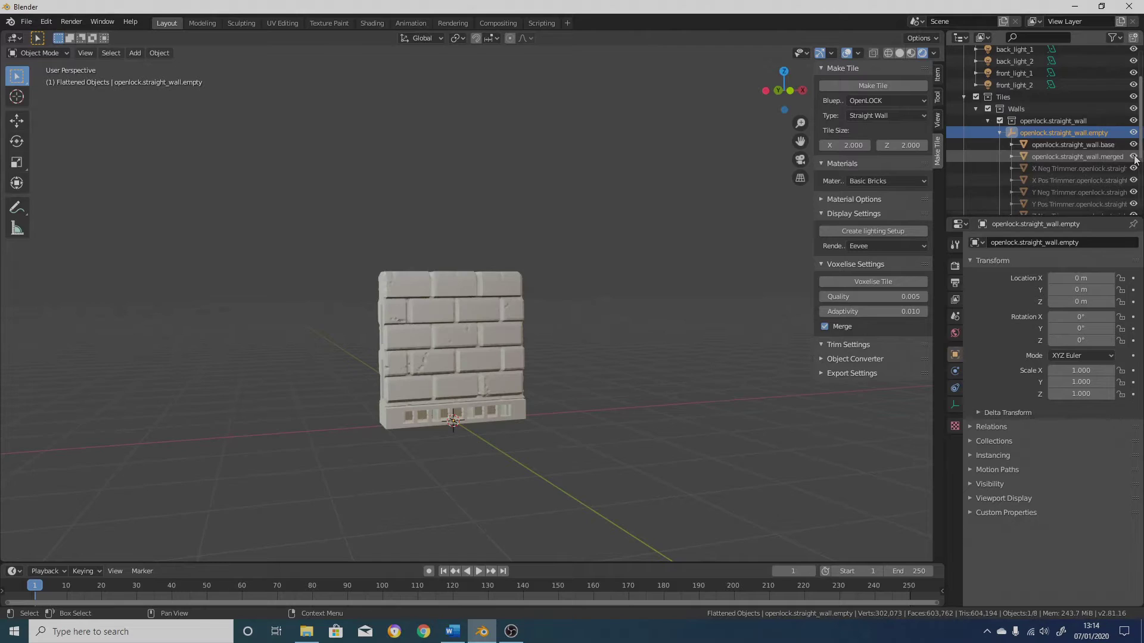
# Select the merged wall and move it to about X -1.21, Y 2.41.
pyautogui.moveTo(527, 294); pyautogui.dragTo(596, 298, button='middle')
pyautogui.click(360, 356)
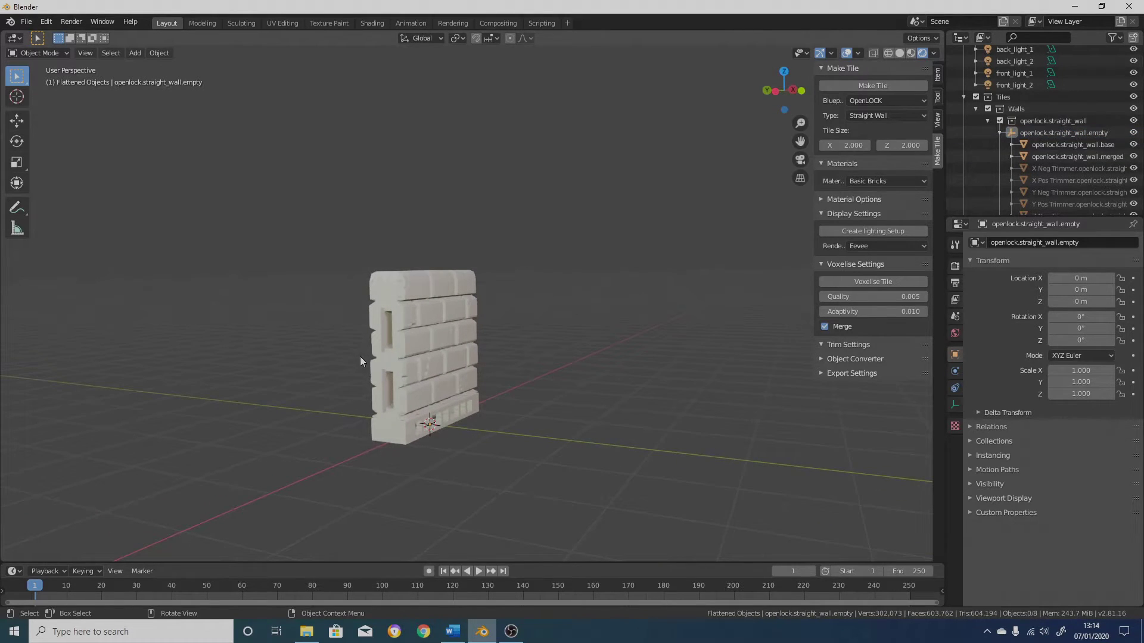
pyautogui.click(402, 355)
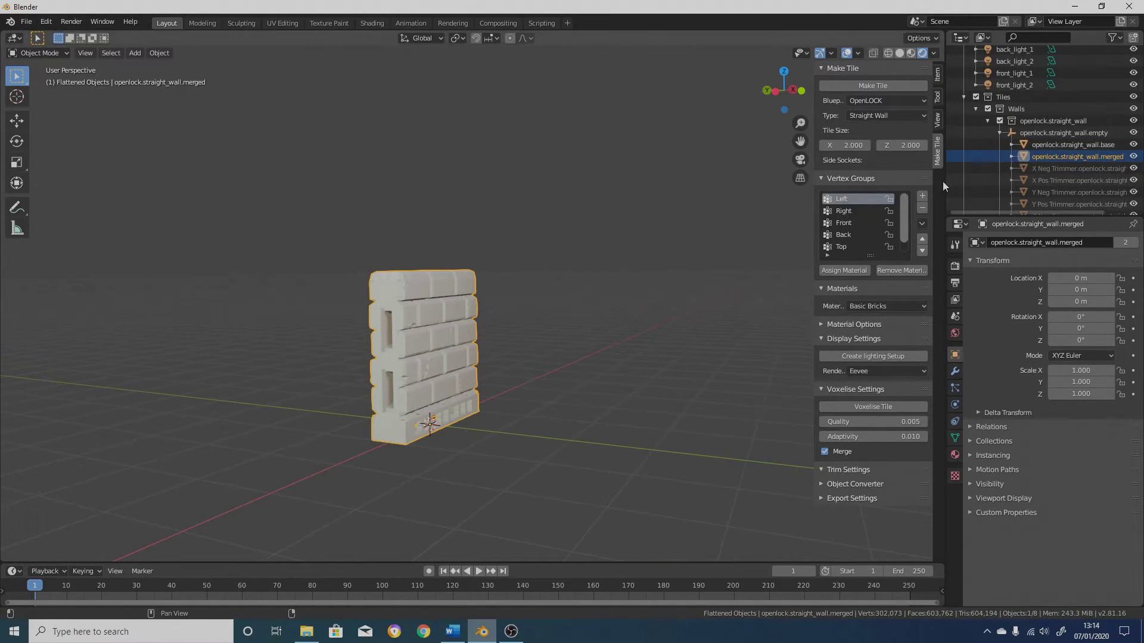
pyautogui.moveTo(944, 181); pyautogui.dragTo(803, 181)
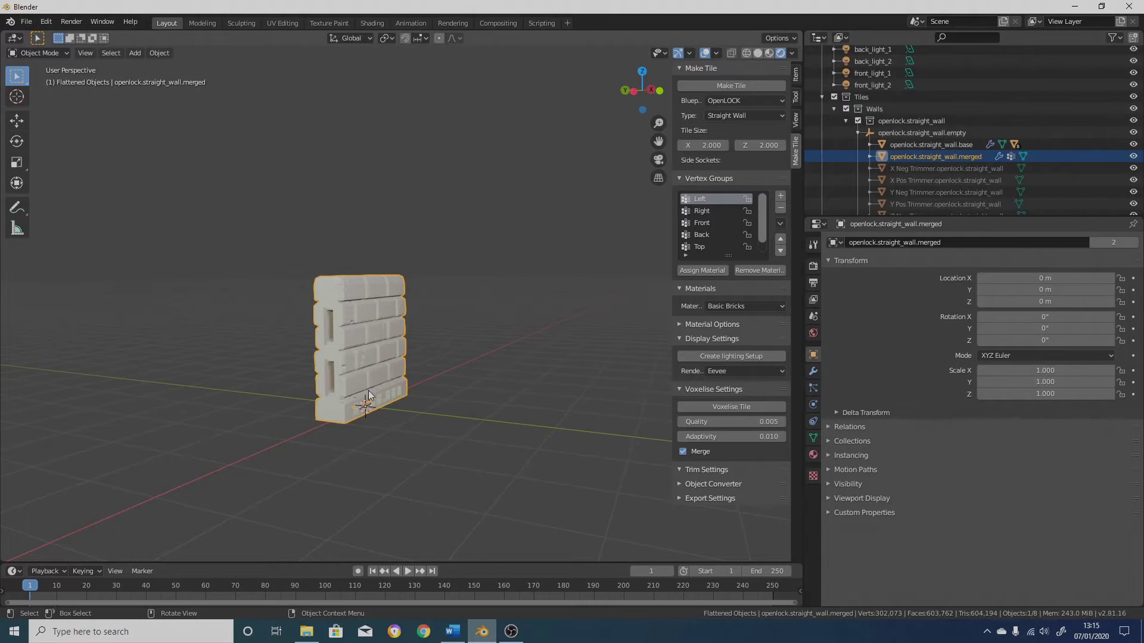
pyautogui.moveTo(367, 394); pyautogui.dragTo(195, 387)
pyautogui.moveTo(217, 381); pyautogui.dragTo(228, 381, button='middle')
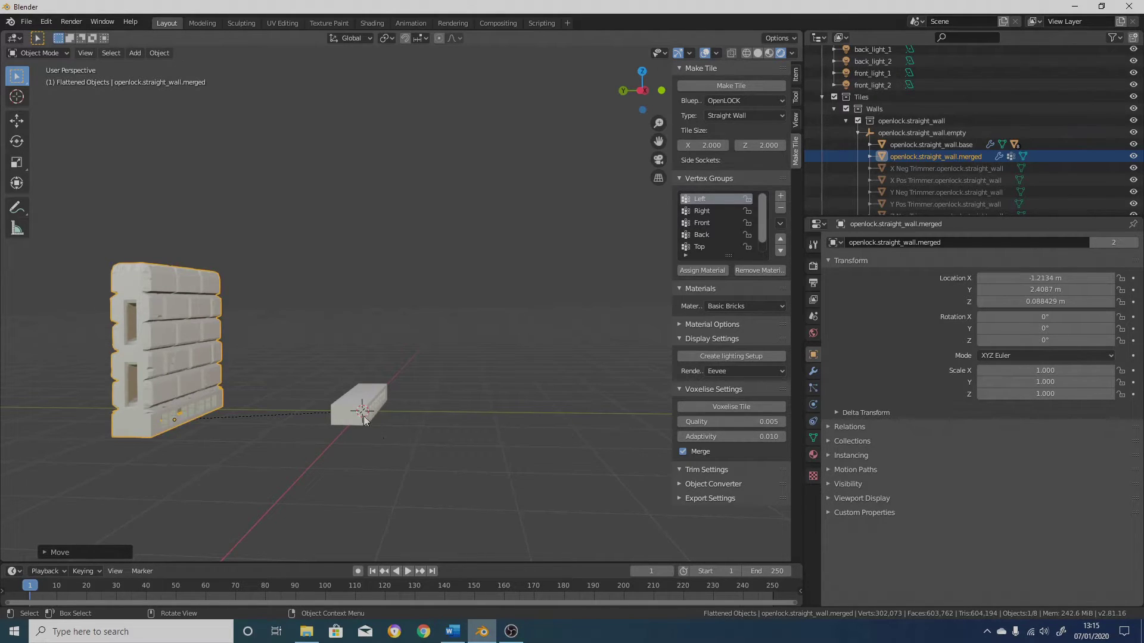
# Delete the merged wall, unhide openlock.straight_wall.core.003 under the wall base, and select it.
pyautogui.click(184, 378)
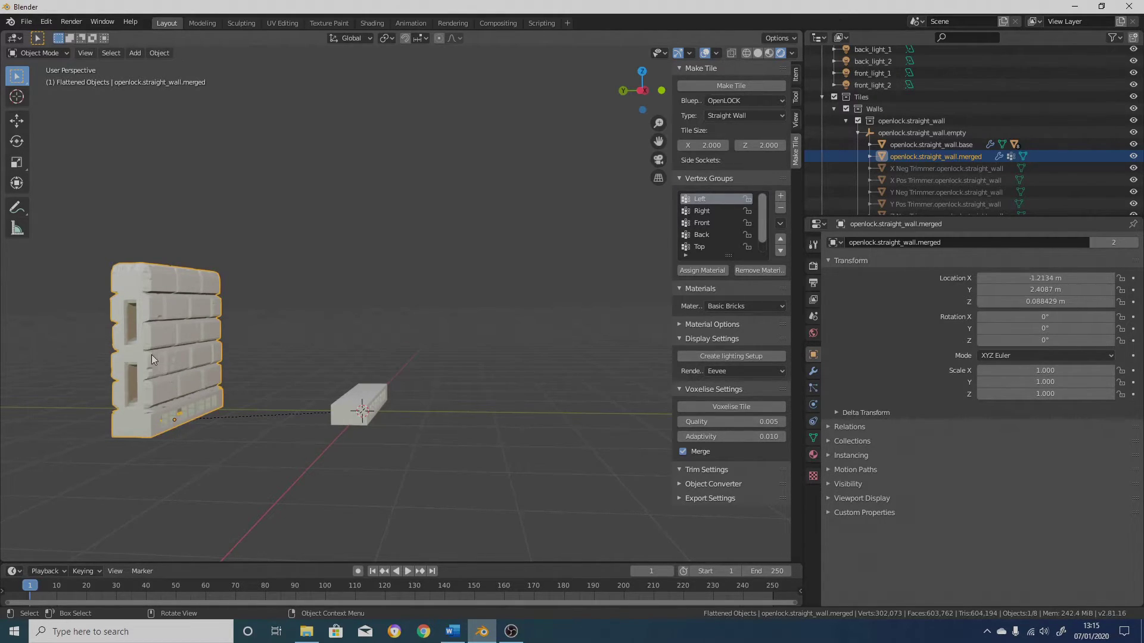
pyautogui.press('Delete')
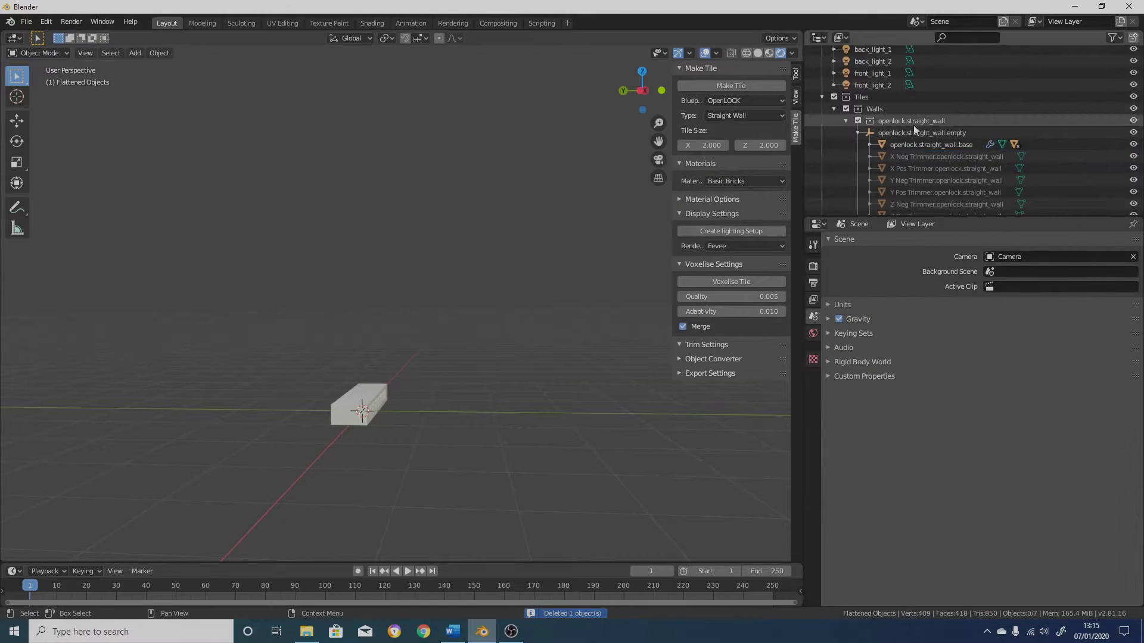
pyautogui.click(868, 145)
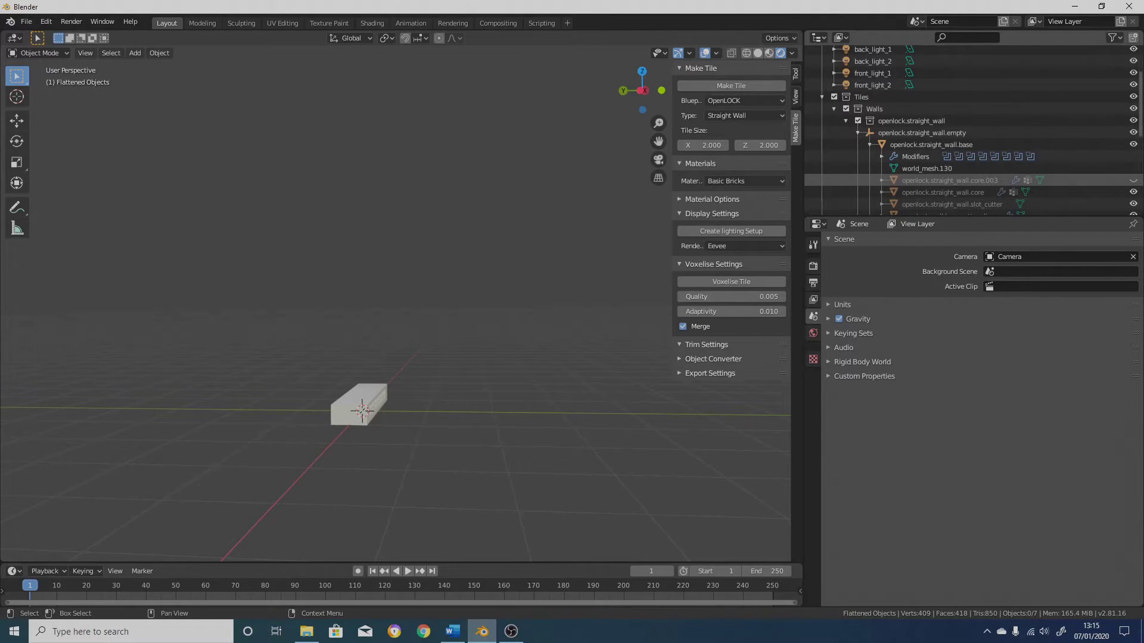
pyautogui.click(1133, 181)
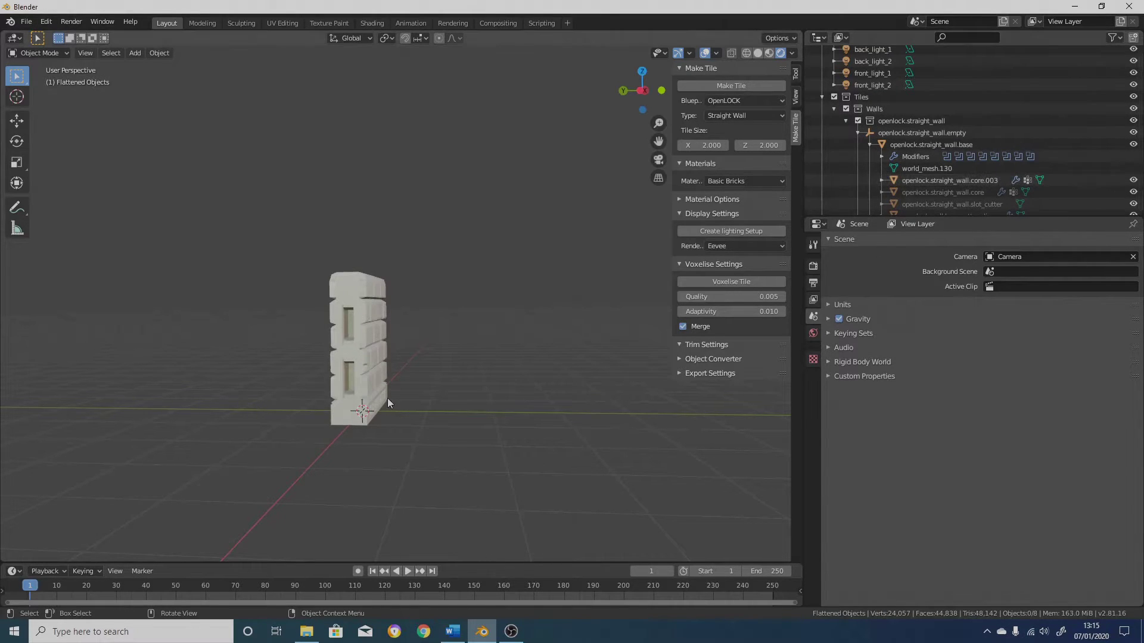
pyautogui.moveTo(388, 398); pyautogui.dragTo(366, 365, button='middle')
pyautogui.click(366, 367)
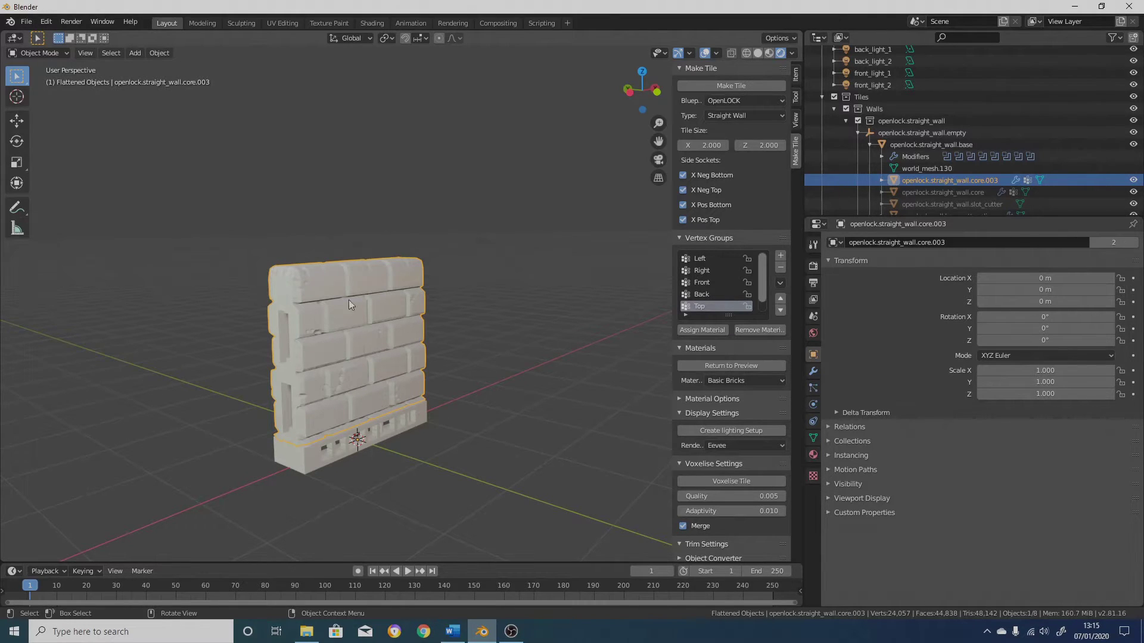
# Toggle X Neg Bottom and Top off and undo, then revert to the openlock.straight_wall.core preview.
pyautogui.click(683, 175)
pyautogui.click(684, 191)
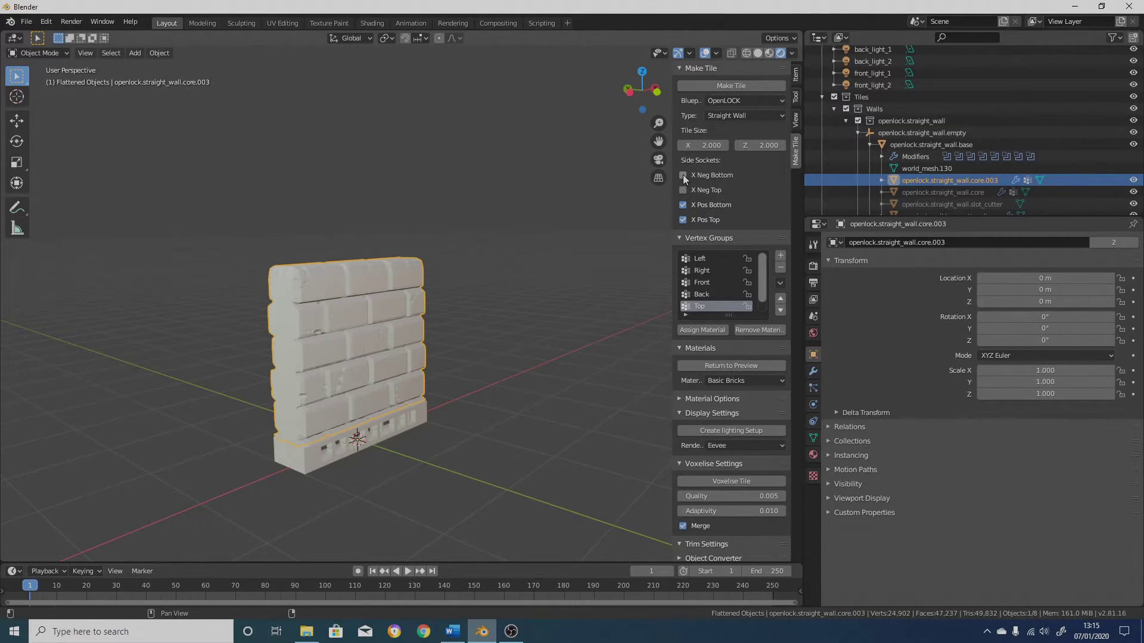
pyautogui.hotkey('ctrl', 'z')
pyautogui.hotkey('ctrl', 'z')
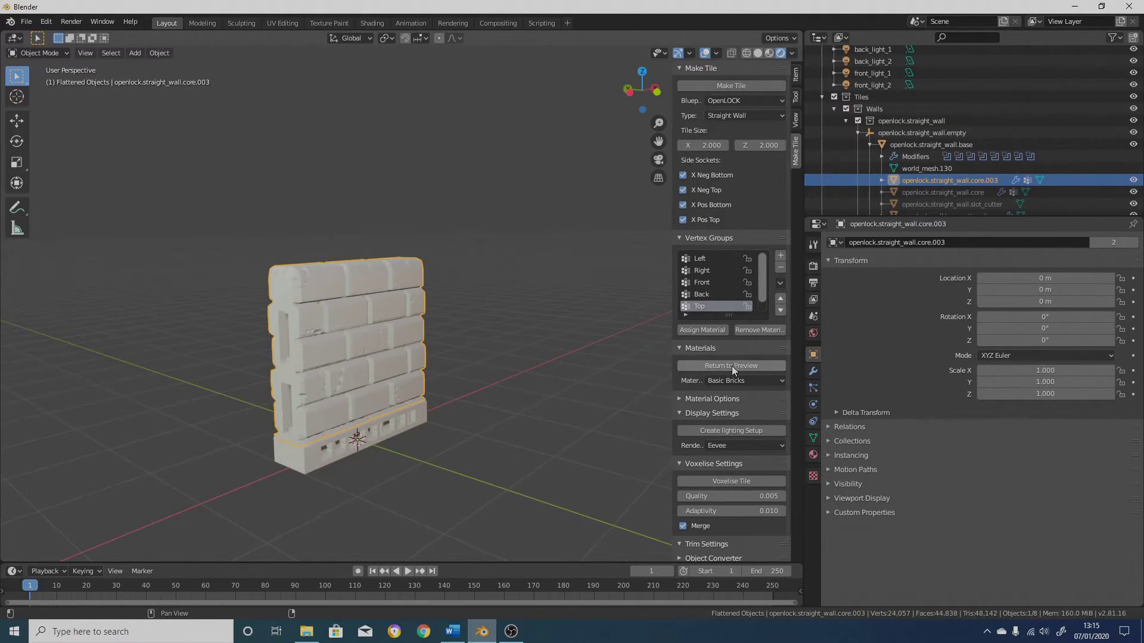
pyautogui.click(742, 364)
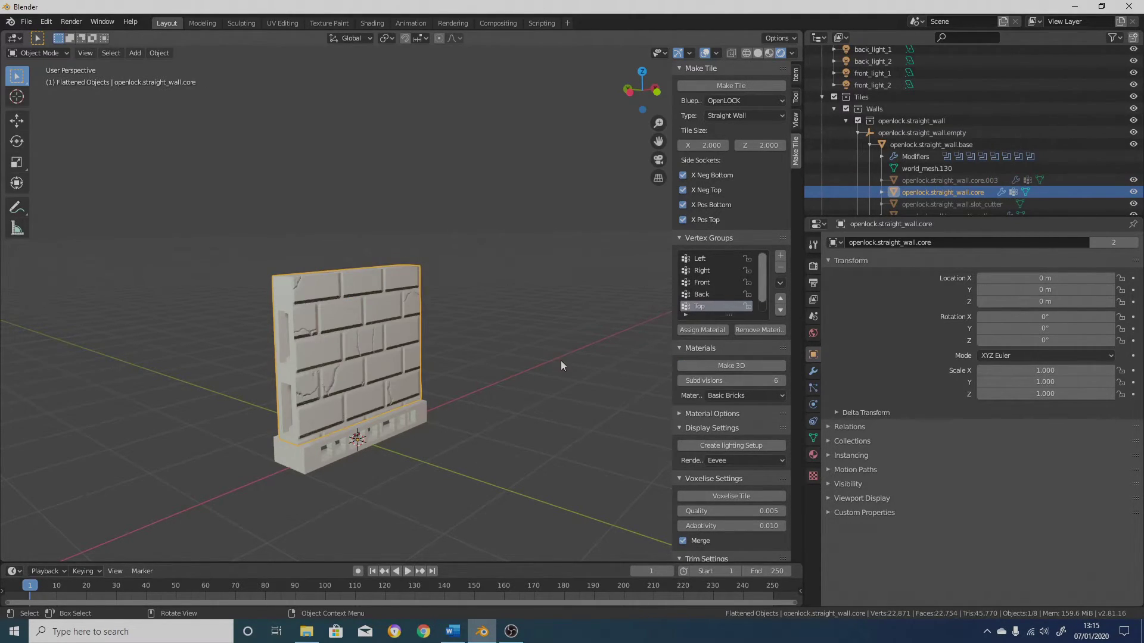
pyautogui.keyDown('shift'); pyautogui.moveTo(412, 342); pyautogui.dragTo(528, 408, button='middle'); pyautogui.keyUp('shift')
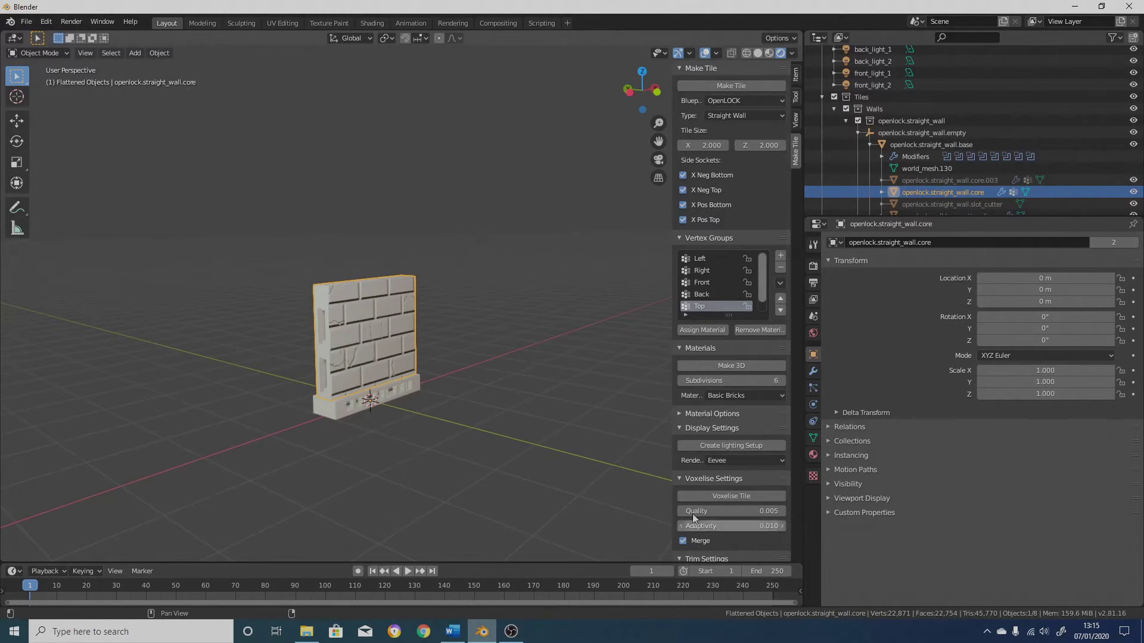
pyautogui.moveTo(449, 332); pyautogui.dragTo(547, 284, button='middle')
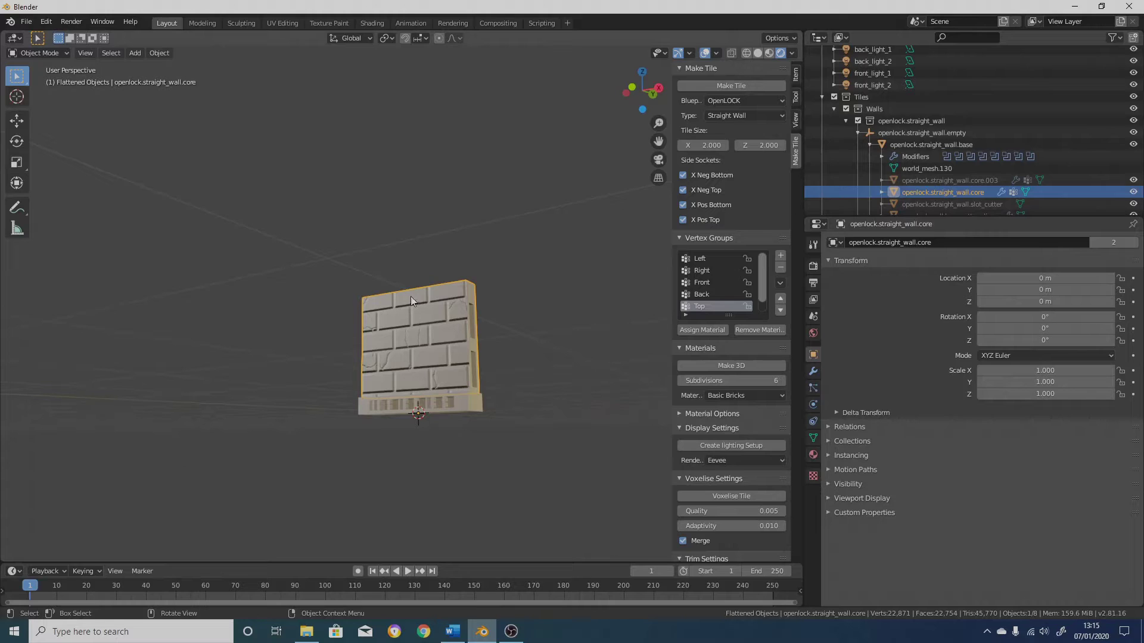
pyautogui.moveTo(411, 301); pyautogui.dragTo(480, 310, button='middle')
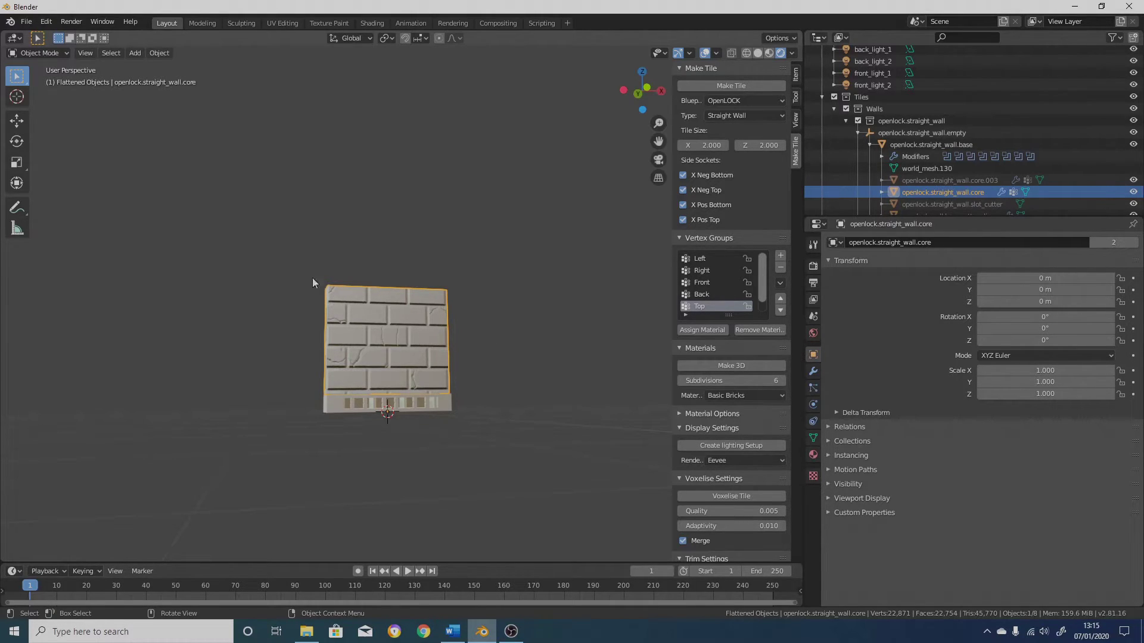
pyautogui.moveTo(283, 269); pyautogui.dragTo(257, 273, button='middle')
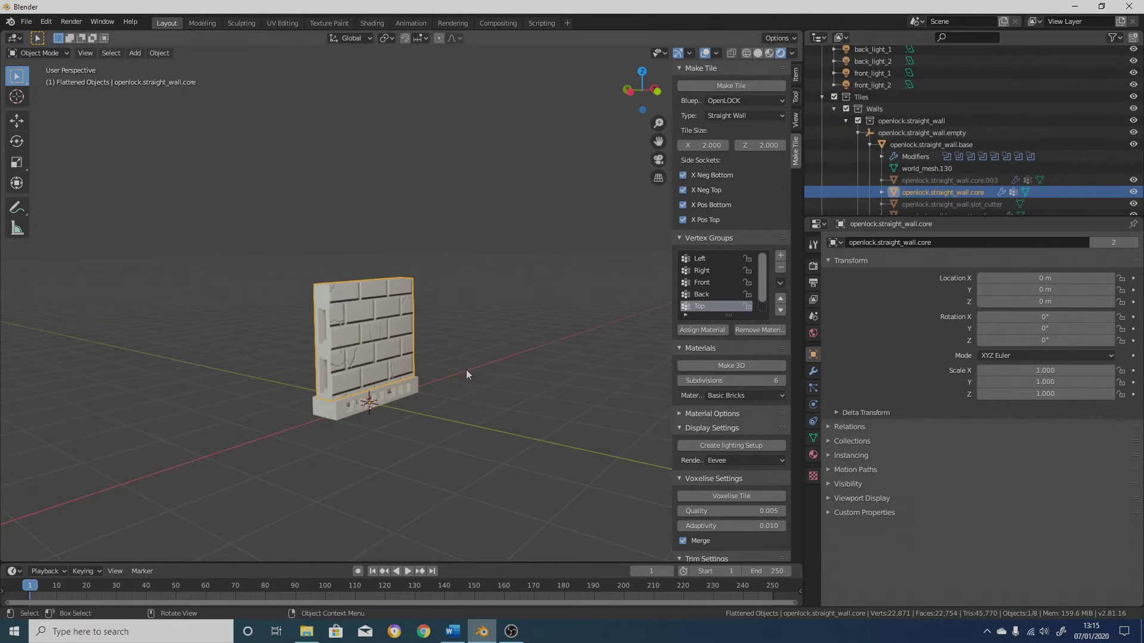
# Delete the Tiles collection with its straight wall tile using Delete Hierarchy.
pyautogui.scroll(1, 445, 377)
pyautogui.scroll(3, 1050, 141)
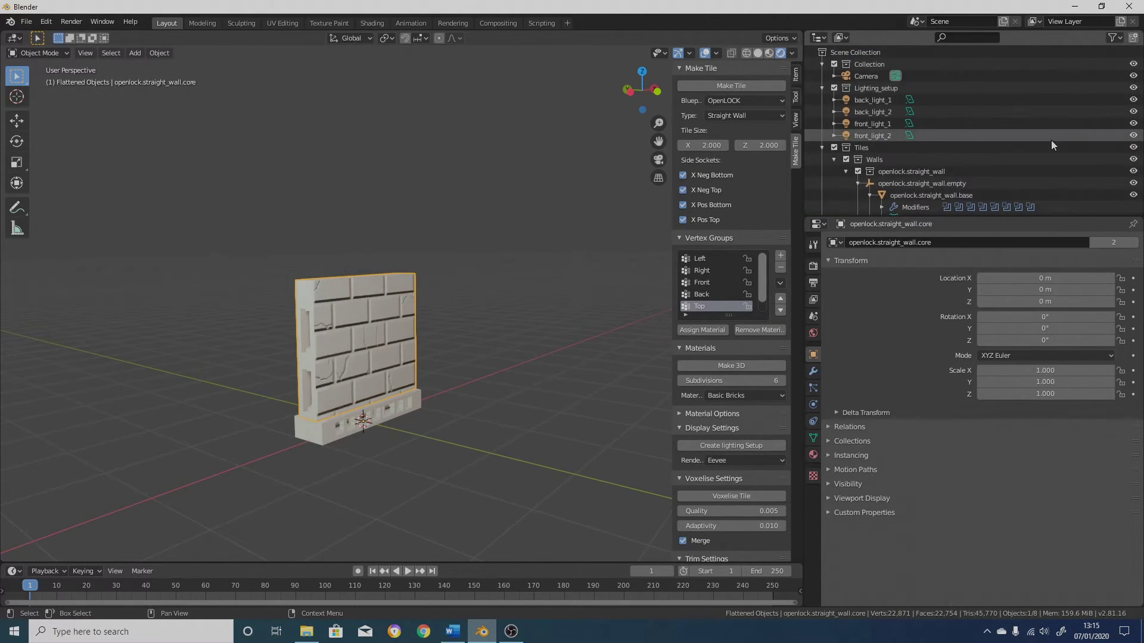
pyautogui.click(920, 147)
pyautogui.rightClick(920, 147)
pyautogui.click(920, 145)
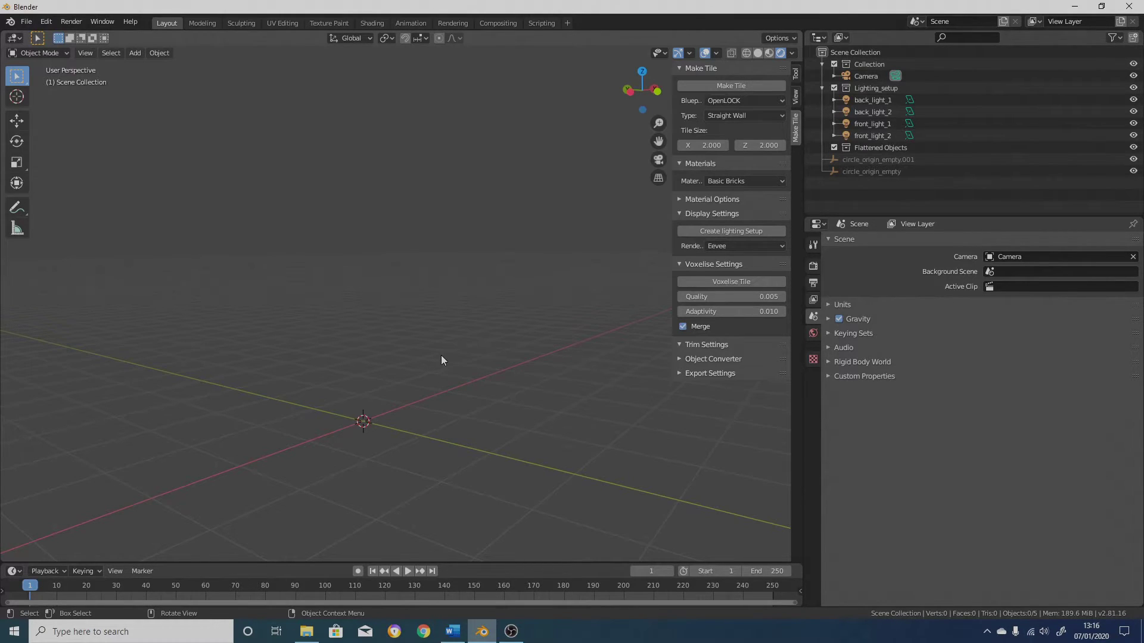
# Make Flattened Objects the active collection in the Outliner.
pyautogui.click(909, 161)
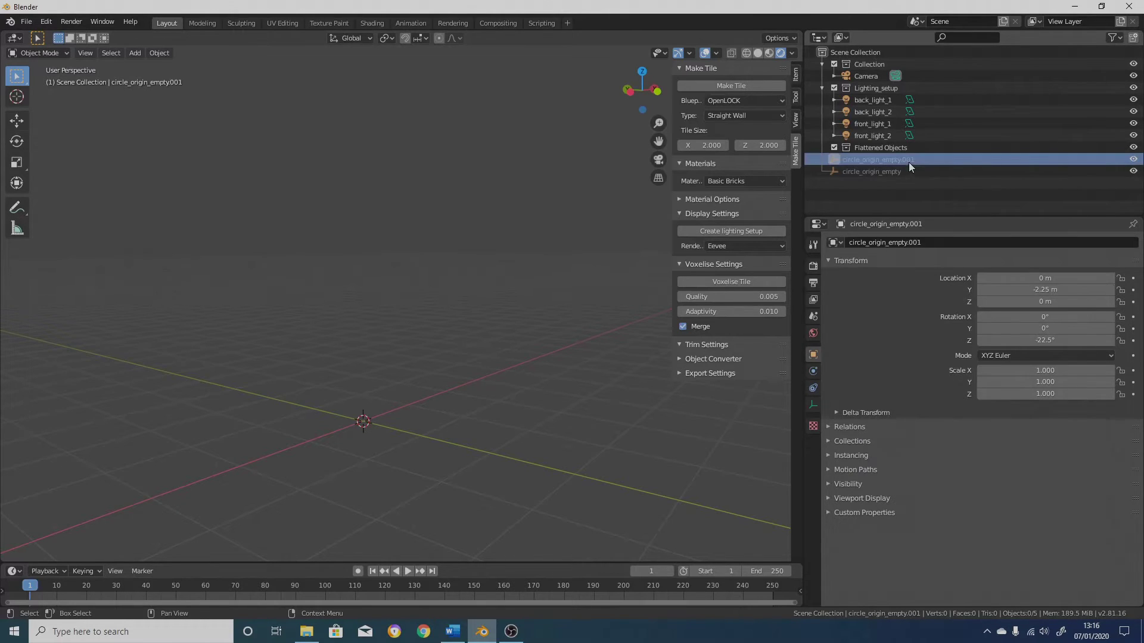
pyautogui.click(909, 149)
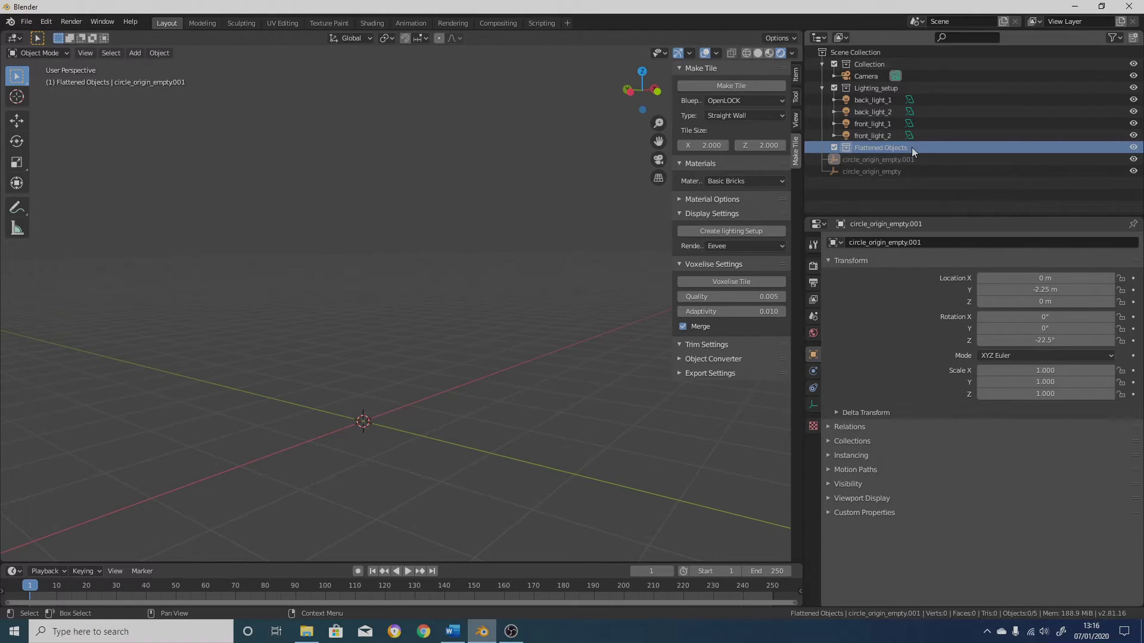
pyautogui.rightClick(911, 148)
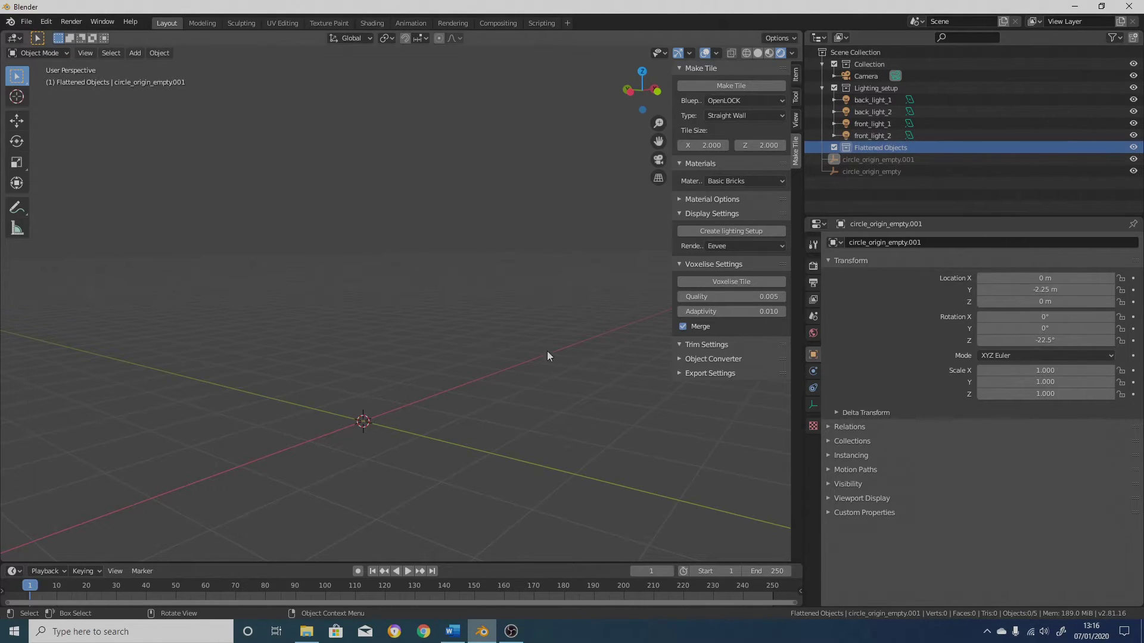
# Add a default 1 m cube mesh at the origin and orbit around it.
pyautogui.hotkey('shift', 'a')
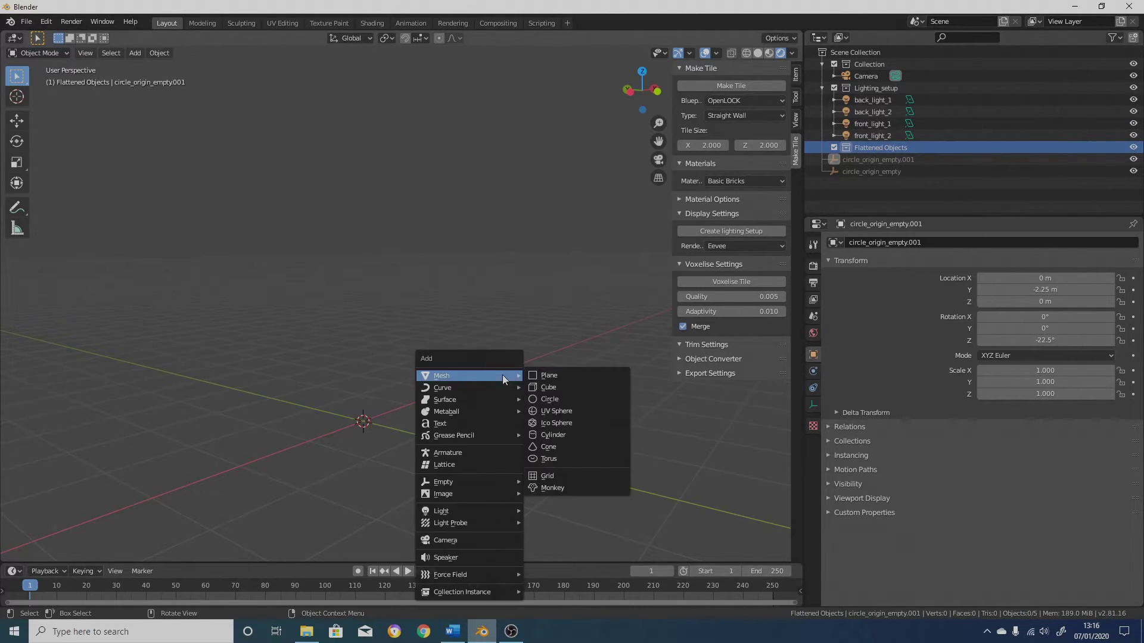
pyautogui.click(560, 388)
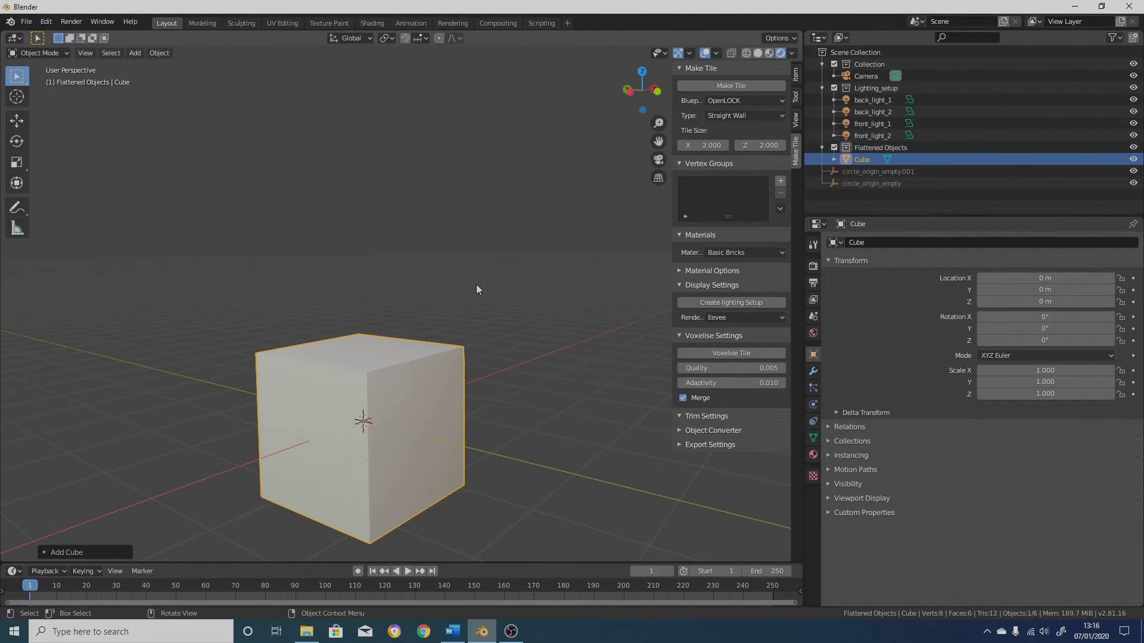
pyautogui.scroll(-2, 568, 196)
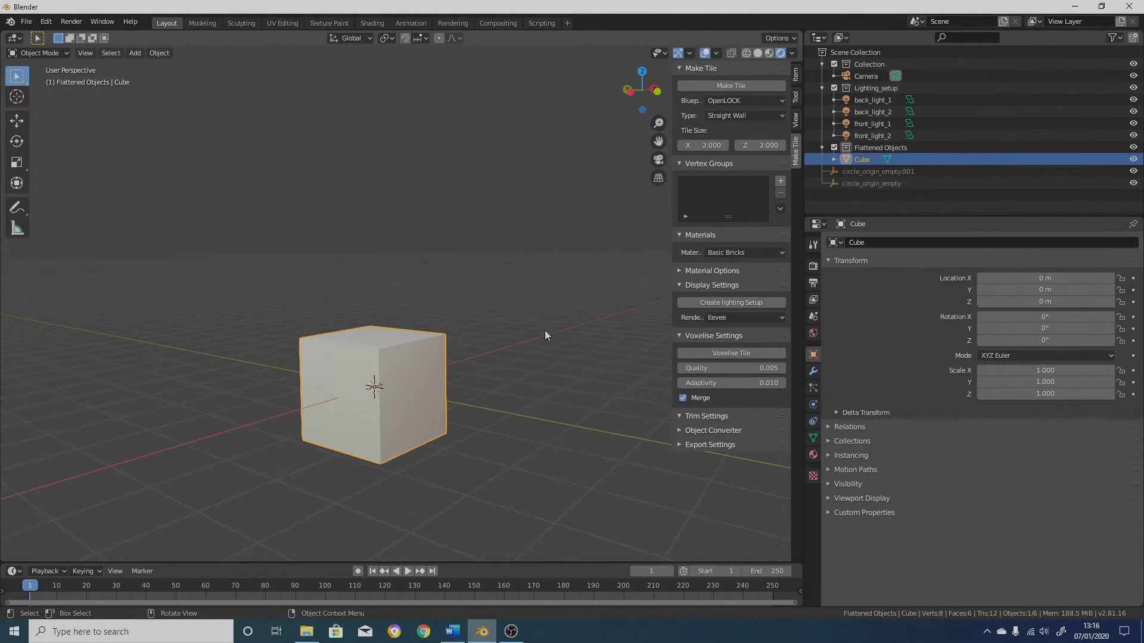
pyautogui.moveTo(554, 330); pyautogui.dragTo(523, 330, button='middle')
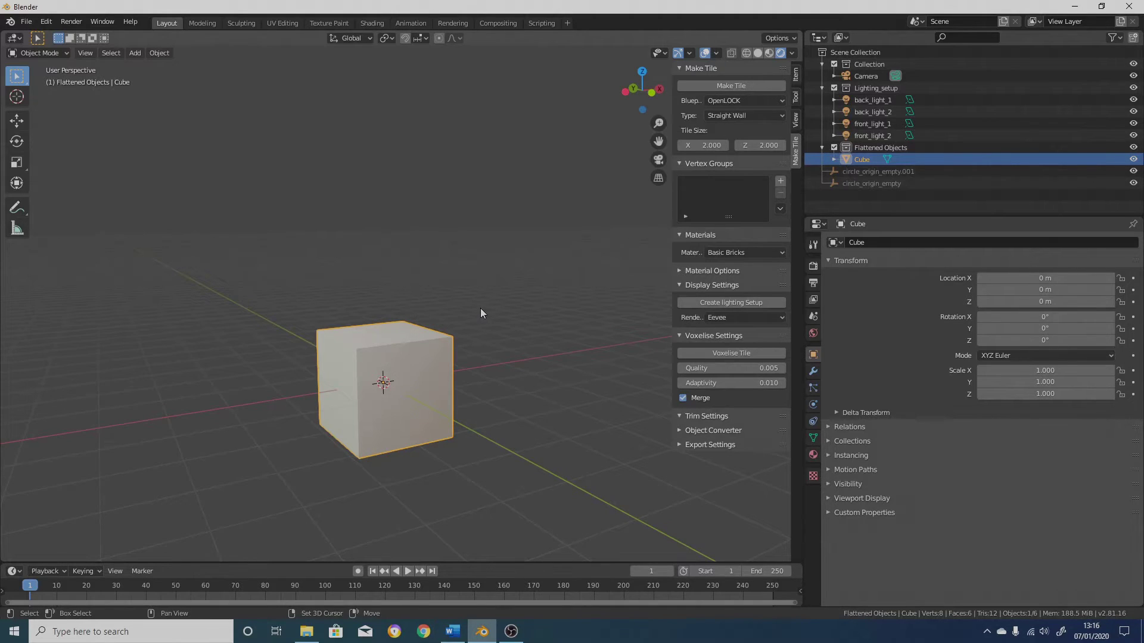
pyautogui.hotkey('shift', 'a')
pyautogui.moveTo(480, 309)
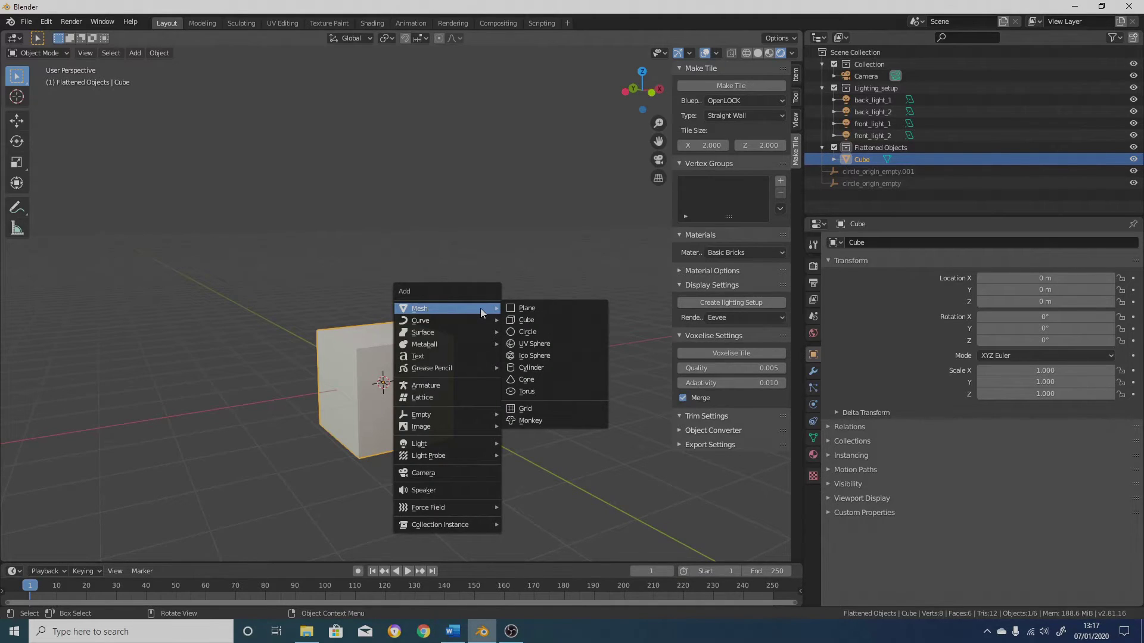
pyautogui.press('Escape')
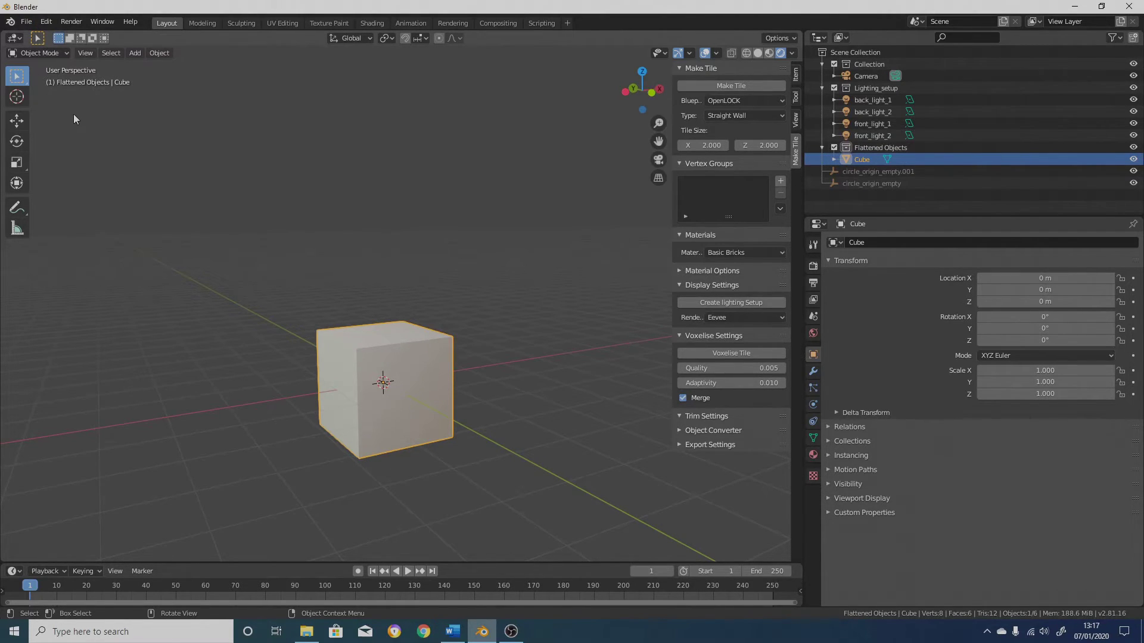
pyautogui.click(135, 53)
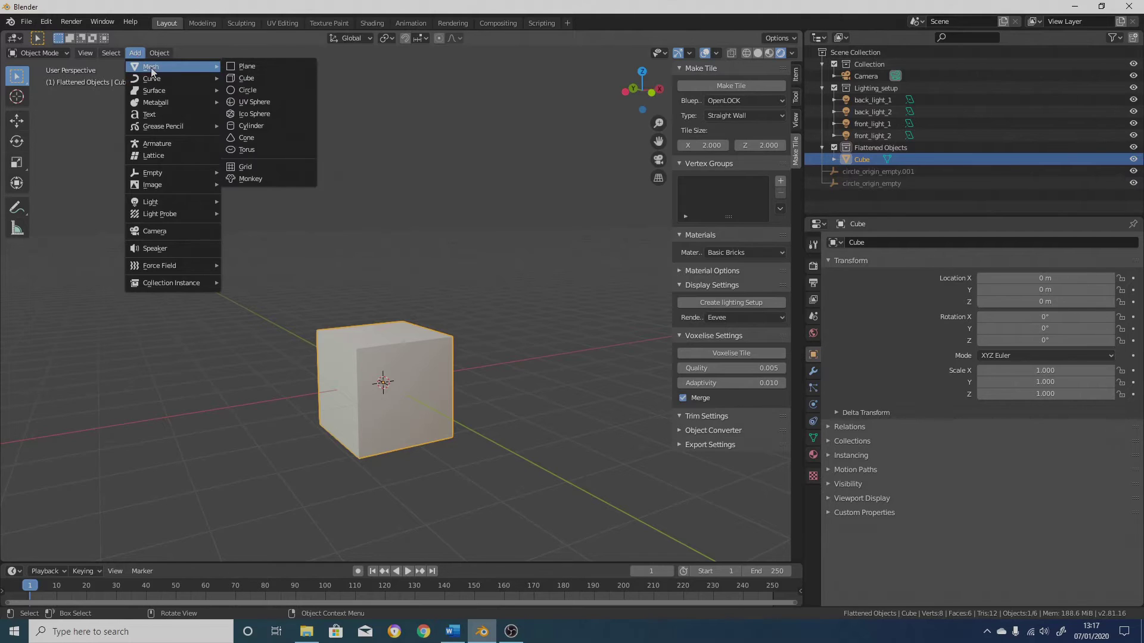
pyautogui.moveTo(506, 353); pyautogui.dragTo(443, 345, button='middle')
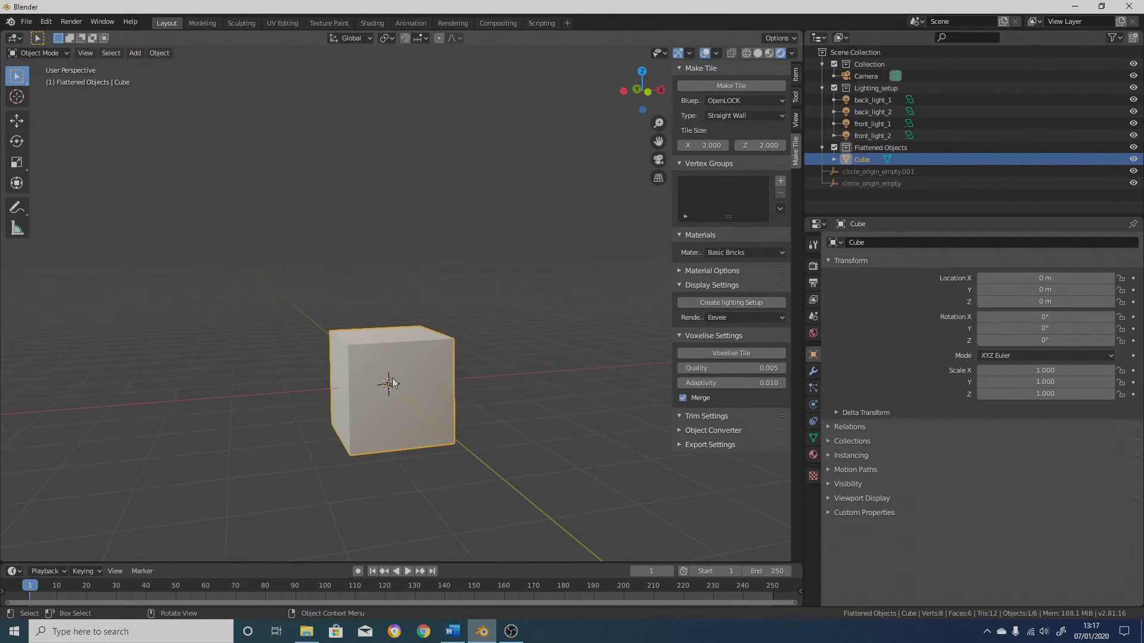
# Convert the cube into a MakeTile object and select it.
pyautogui.click(679, 430)
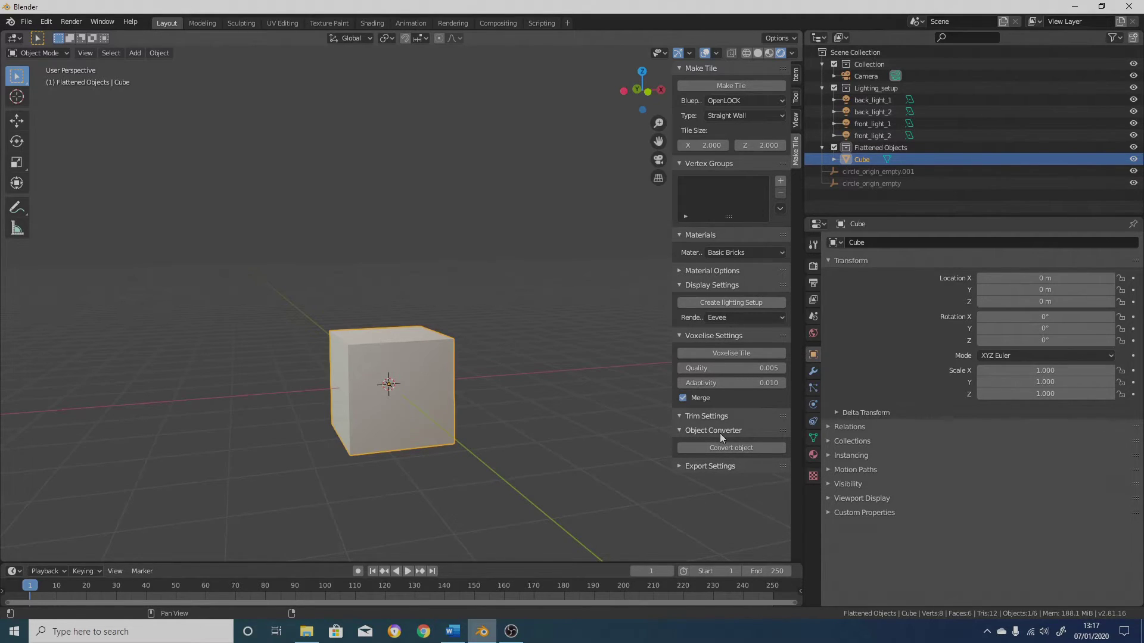
pyautogui.click(739, 447)
pyautogui.moveTo(323, 370); pyautogui.dragTo(379, 379, button='middle')
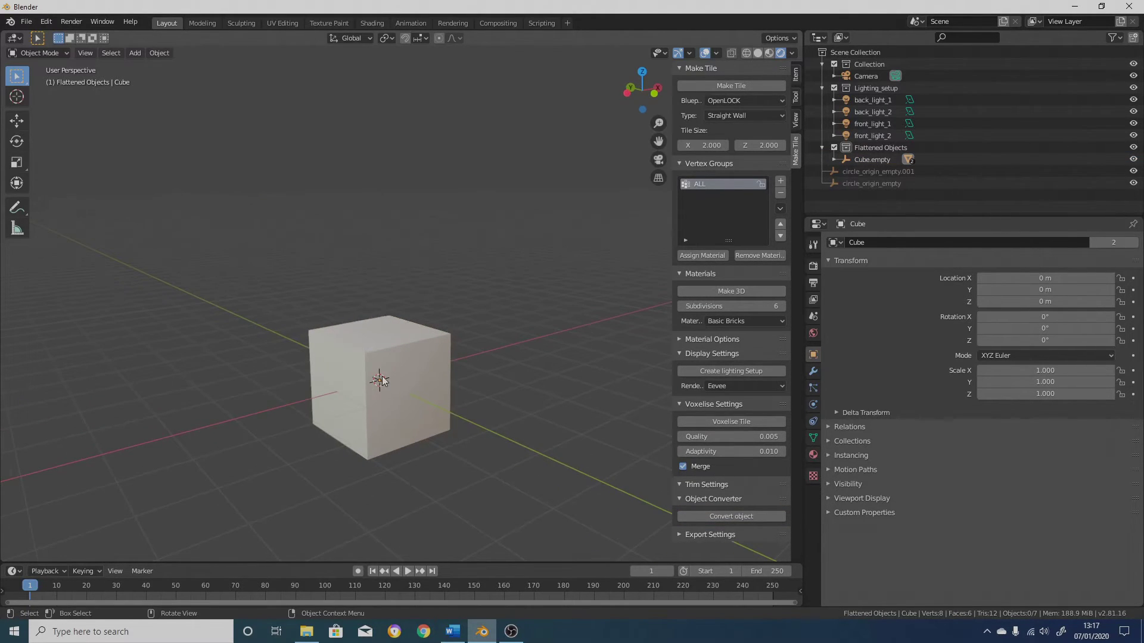
pyautogui.click(379, 379)
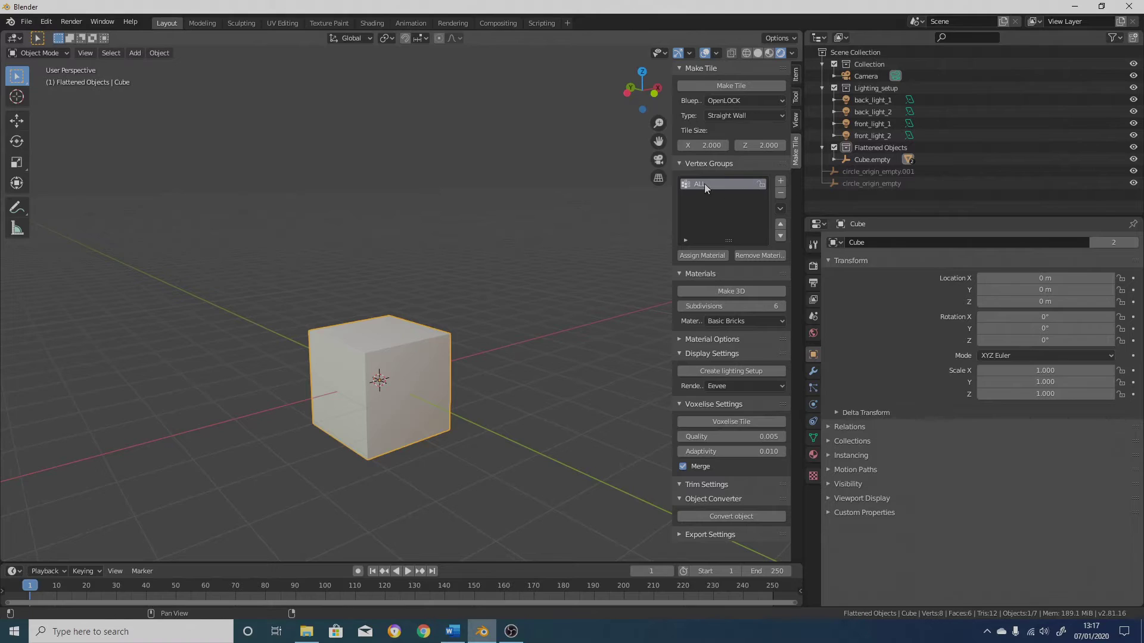
# Expand Cube.empty to list its Cube and Cube.001 children, then reselect the cube.
pyautogui.click(834, 160)
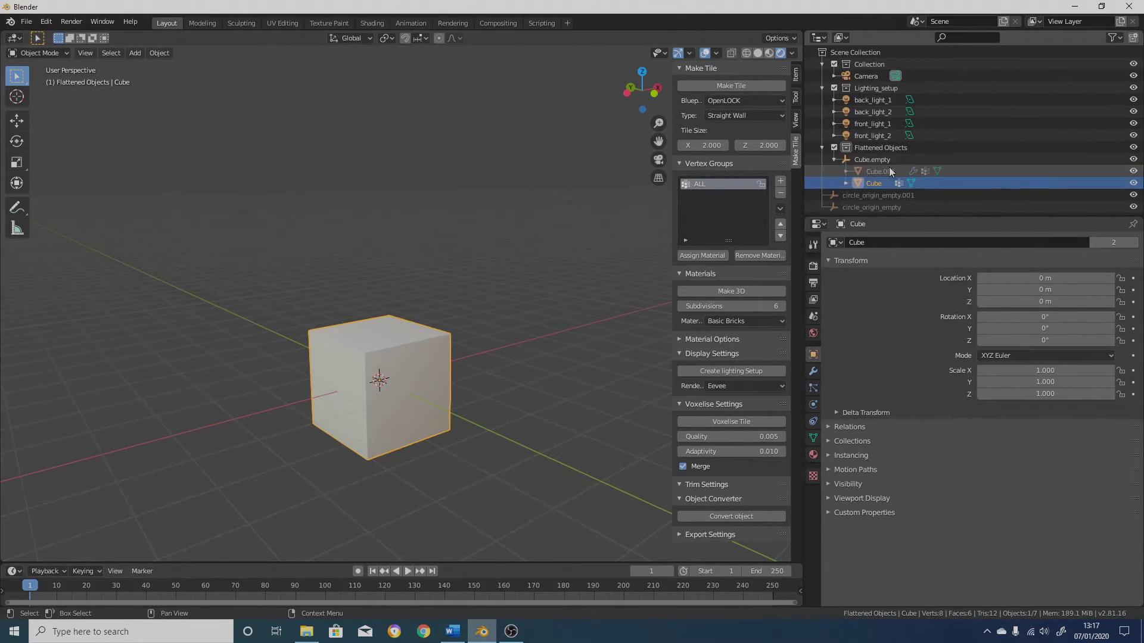
pyautogui.click(881, 172)
pyautogui.click(405, 365)
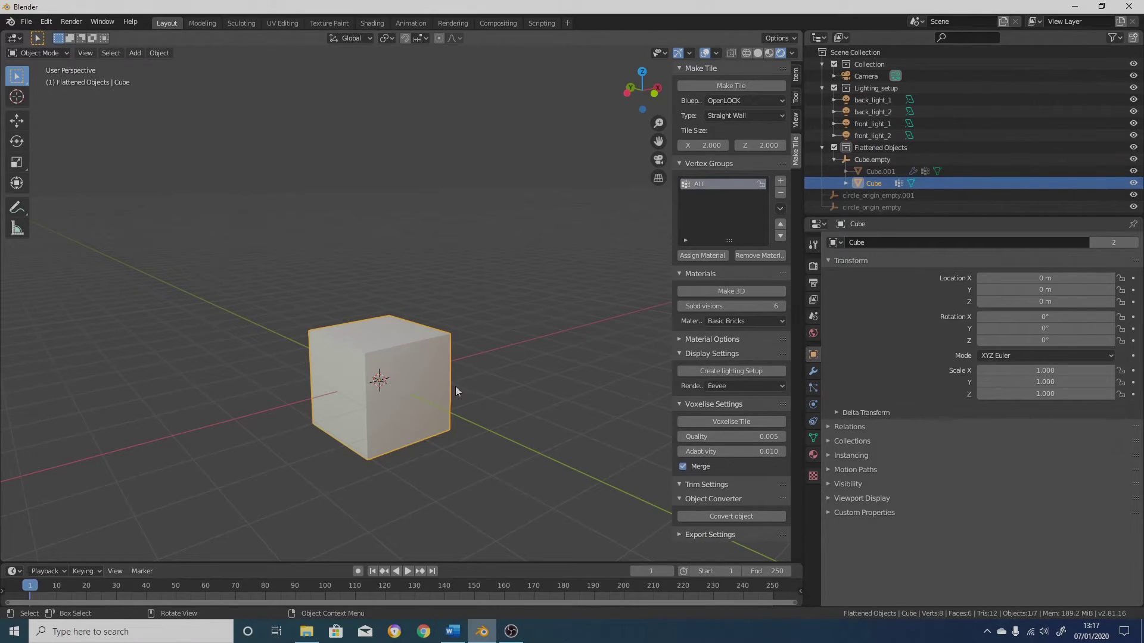
pyautogui.click(843, 171)
pyautogui.click(844, 171)
pyautogui.moveTo(335, 357); pyautogui.dragTo(363, 417, button='middle')
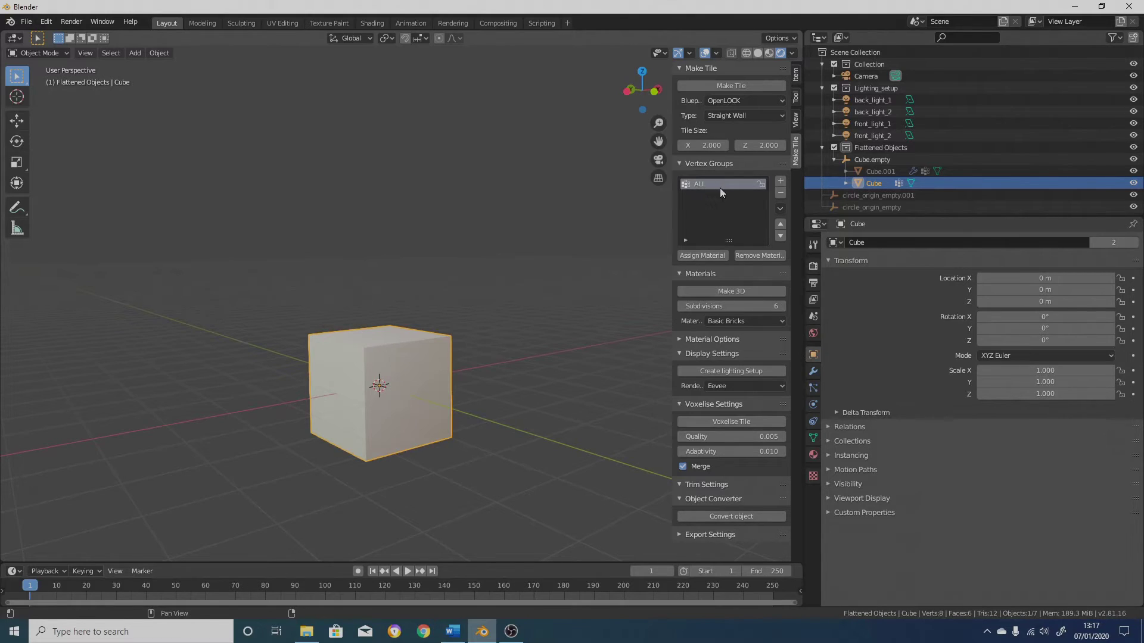
# Assign Basic Bricks to every cube face, build 3D bricks as Cube.001, then revert to preview.
pyautogui.click(713, 255)
pyautogui.scroll(2, 316, 309)
pyautogui.moveTo(409, 431); pyautogui.dragTo(313, 352, button='middle')
pyautogui.click(748, 291)
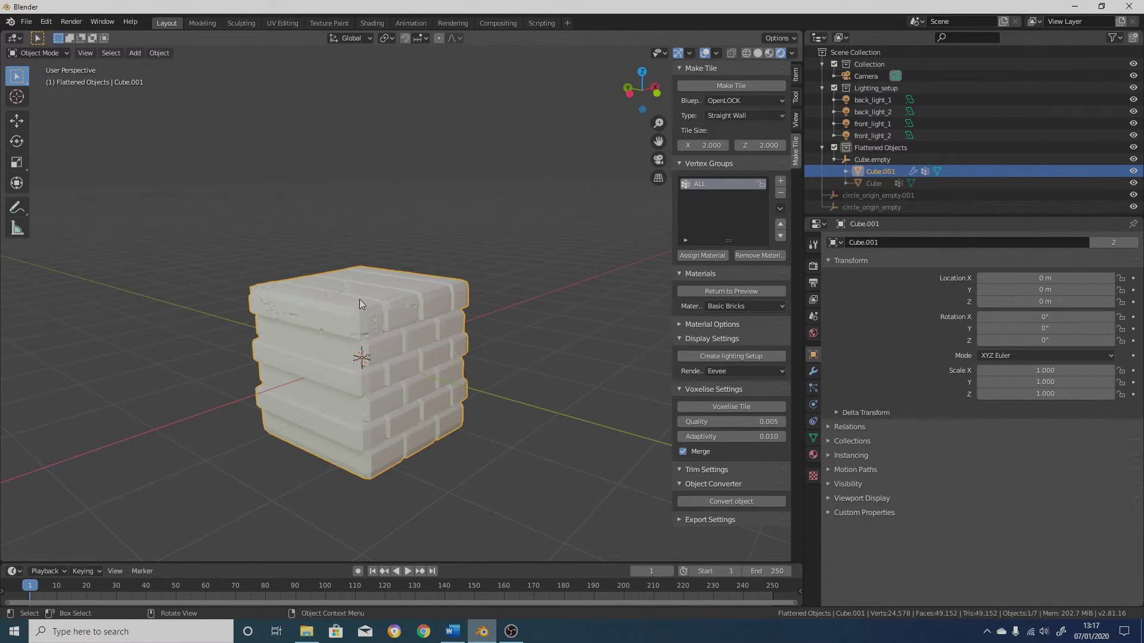
pyautogui.click(755, 289)
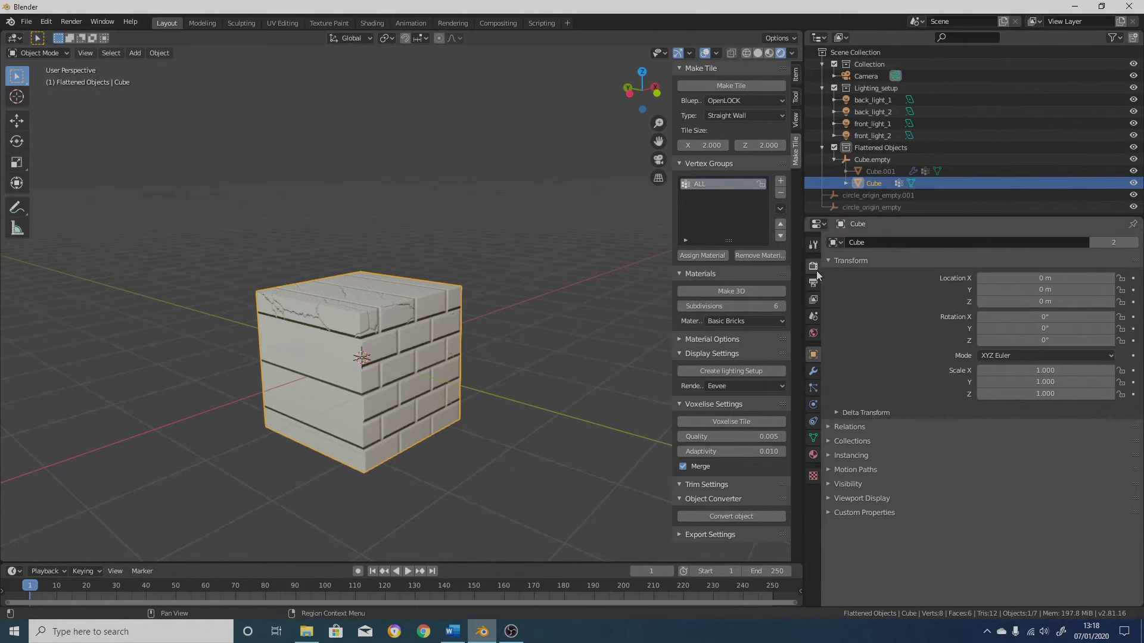
# Remove the brick material from the cube and enter Edit Mode with nothing selected.
pyautogui.click(758, 256)
pyautogui.click(439, 333)
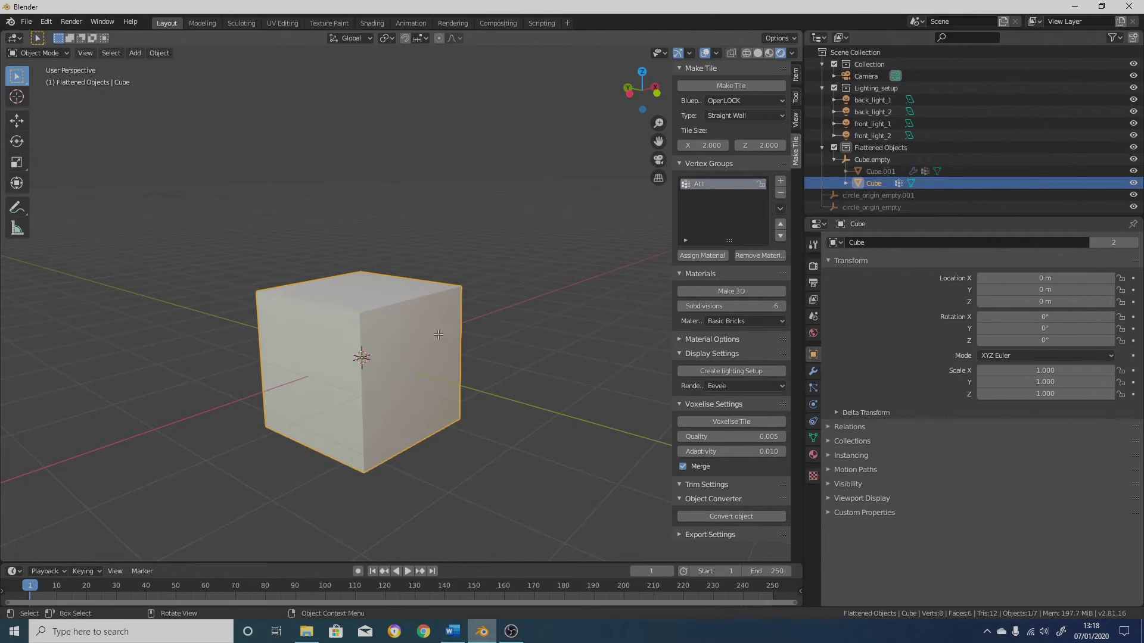
pyautogui.press('Tab')
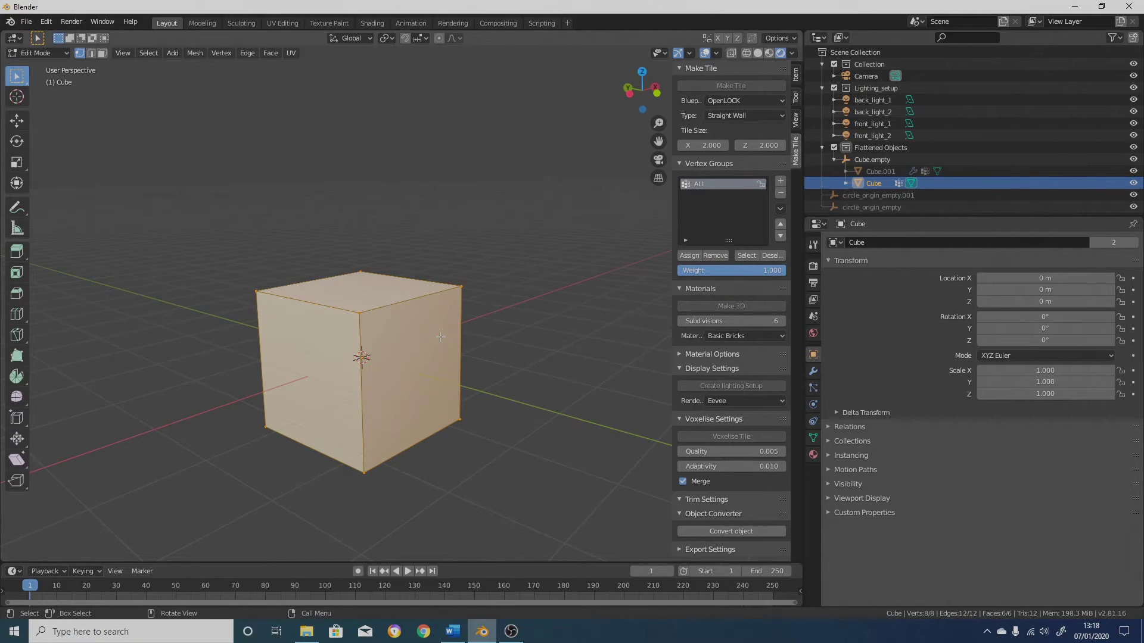
pyautogui.click(516, 304)
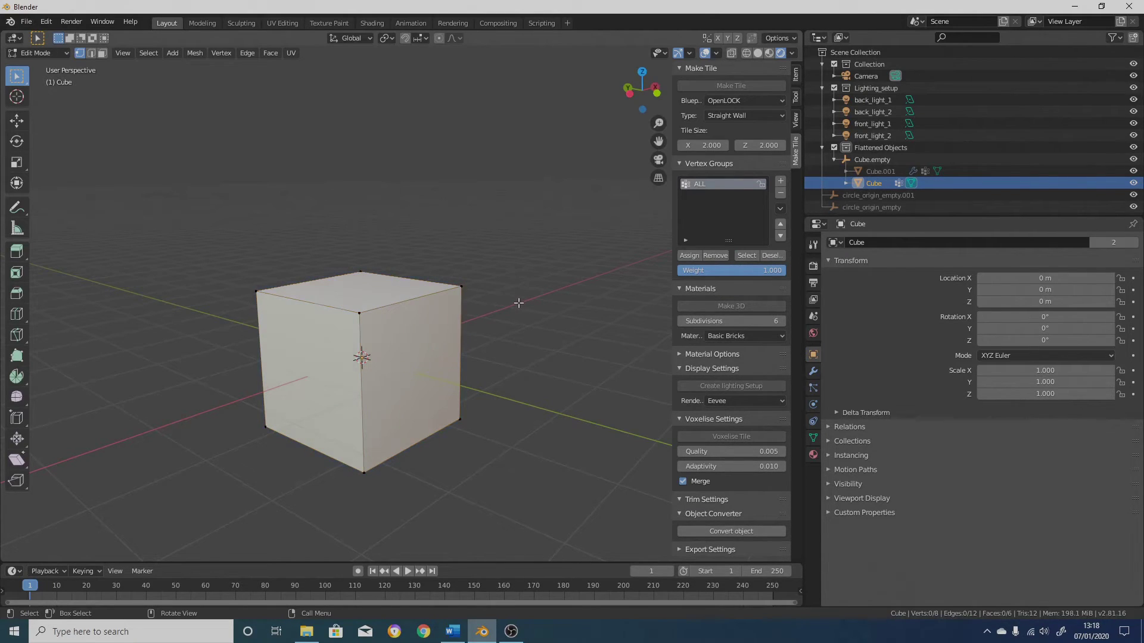
# In face select mode, select only the cube's front face.
pyautogui.click(102, 55)
pyautogui.click(427, 360)
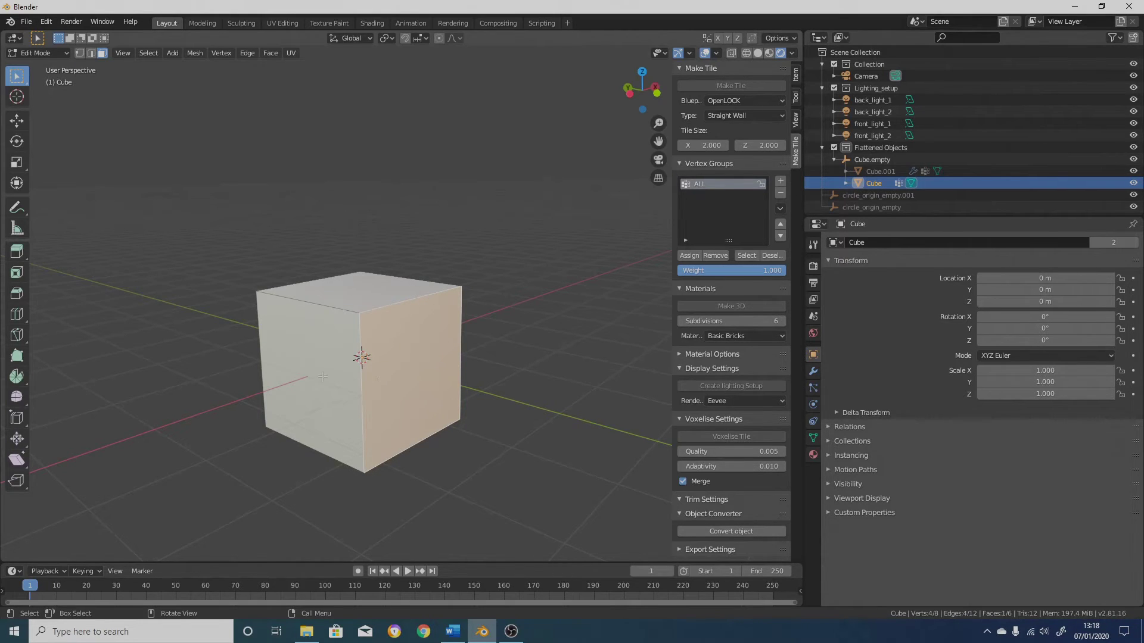
pyautogui.moveTo(321, 376); pyautogui.dragTo(307, 350, button='middle')
pyautogui.keyDown('shift'); pyautogui.click(364, 290); pyautogui.keyUp('shift')
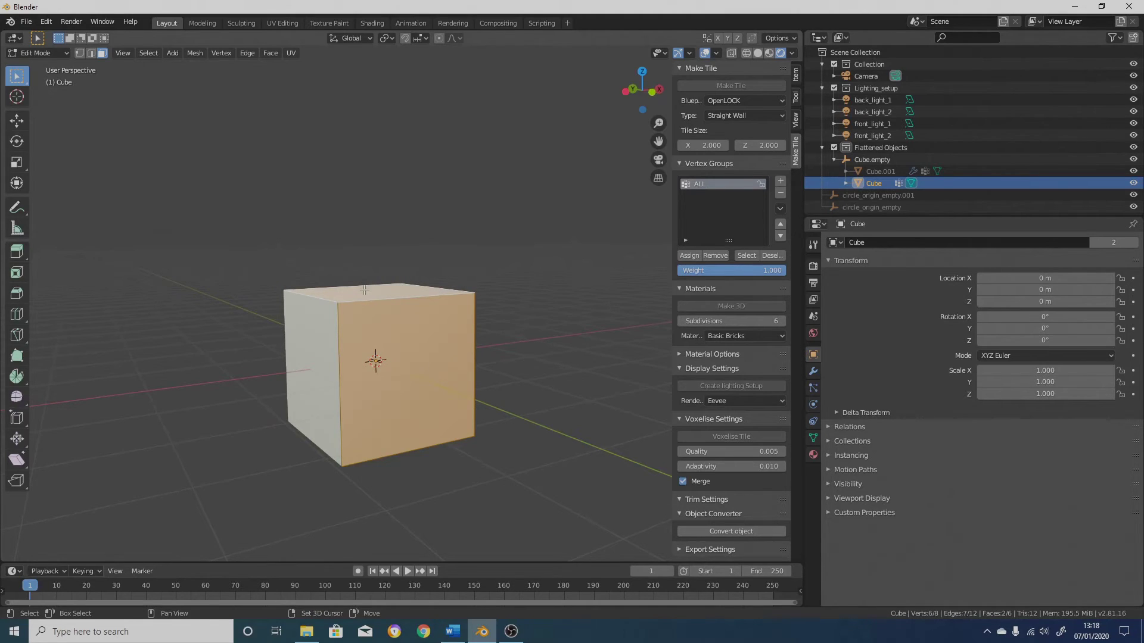
pyautogui.moveTo(345, 310); pyautogui.dragTo(370, 282, button='middle')
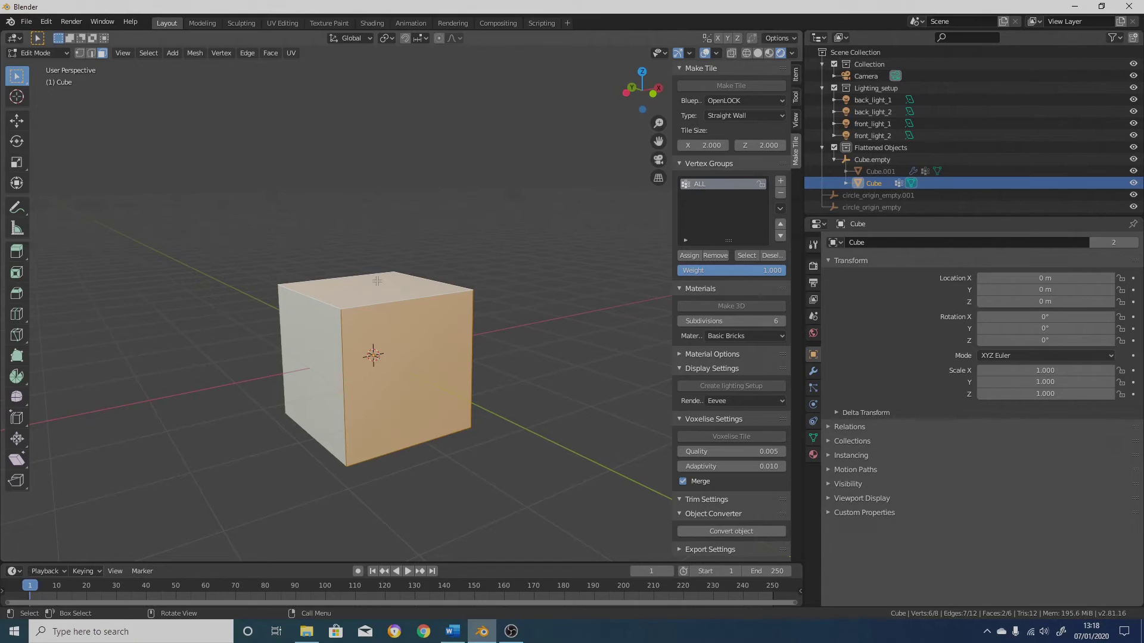
pyautogui.keyDown('ctrl'); pyautogui.click(377, 283); pyautogui.keyUp('ctrl')
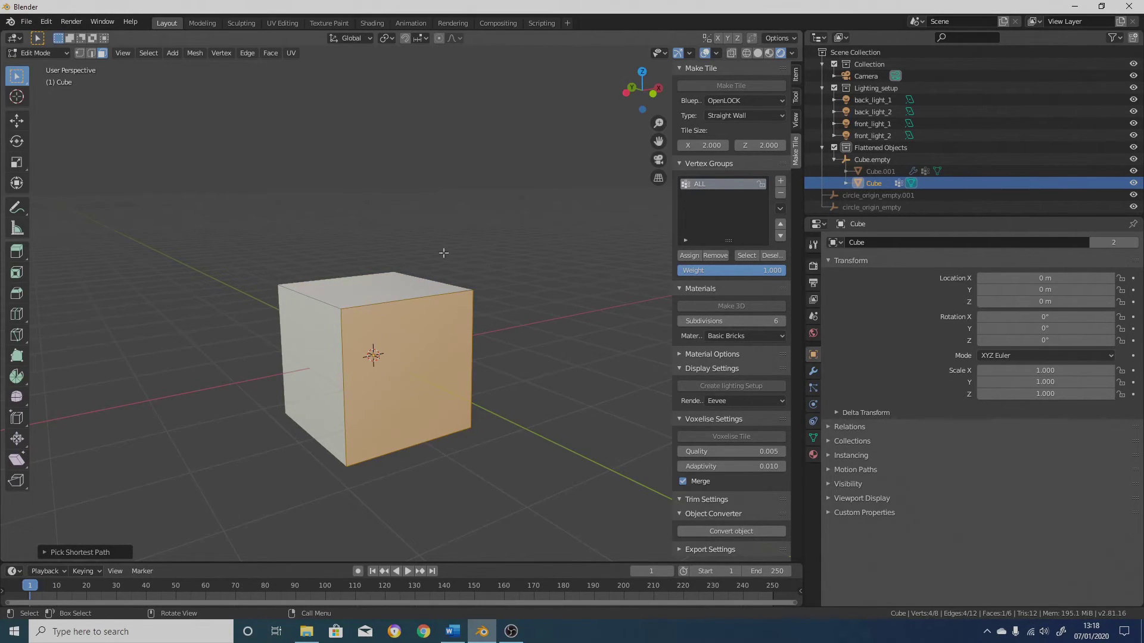
# Create a vertex group named Front and assign the front face to it.
pyautogui.click(781, 181)
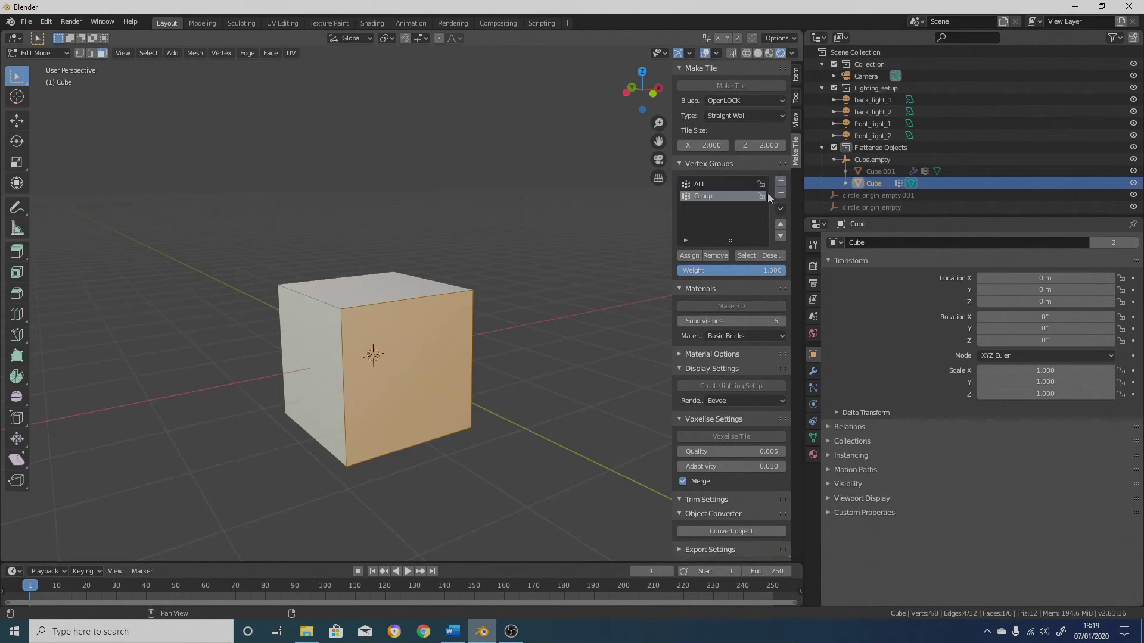
pyautogui.doubleClick(721, 196)
pyautogui.write('Front')
pyautogui.click(689, 255)
# In Object Mode, apply Basic Bricks to the Front group only and make it 3D.
pyautogui.press('Tab')
pyautogui.click(751, 291)
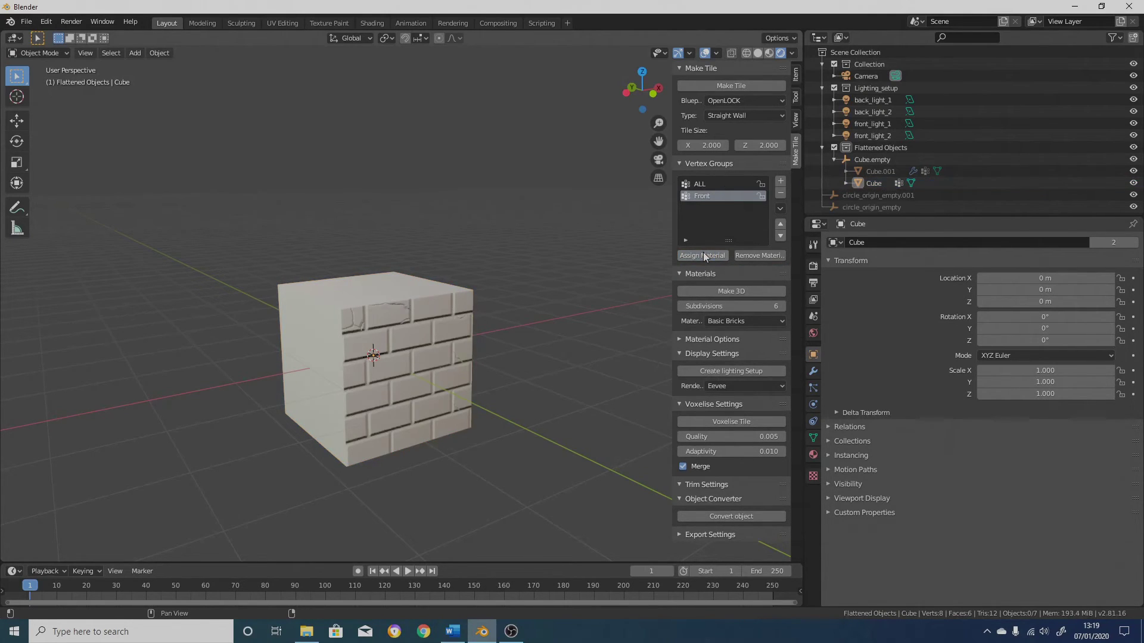
pyautogui.click(427, 342)
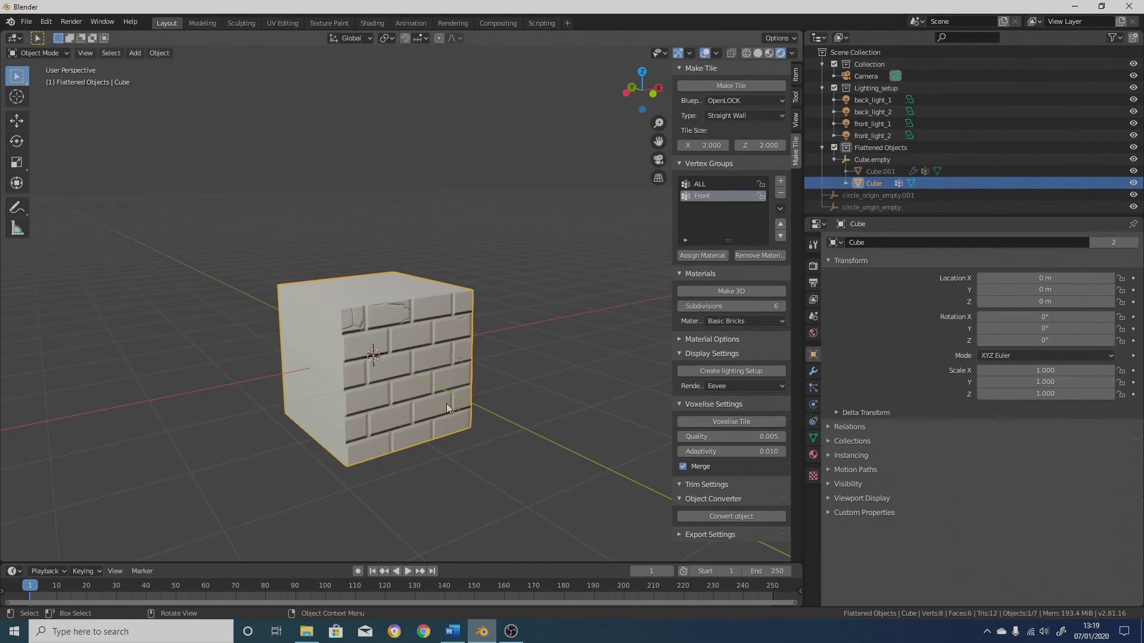
pyautogui.click(743, 293)
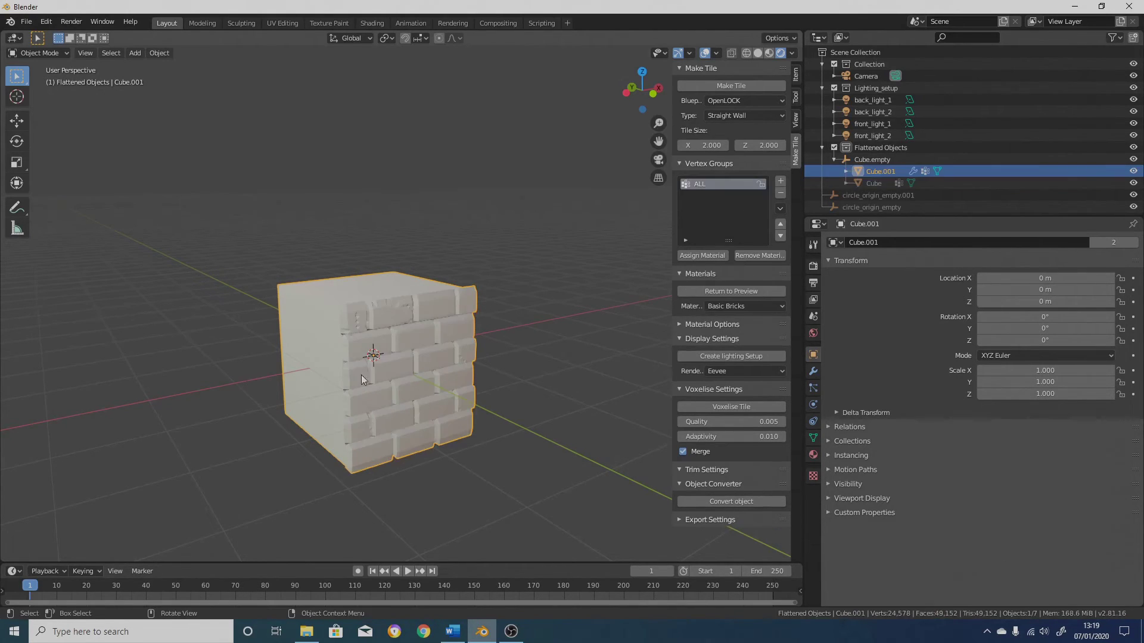
# Orbit the new Cube.001 to inspect the raised front bricks and plain sides.
pyautogui.moveTo(391, 371); pyautogui.dragTo(453, 356, button='middle')
pyautogui.moveTo(531, 351); pyautogui.dragTo(468, 355, button='middle')
pyautogui.moveTo(282, 361); pyautogui.dragTo(377, 345, button='middle')
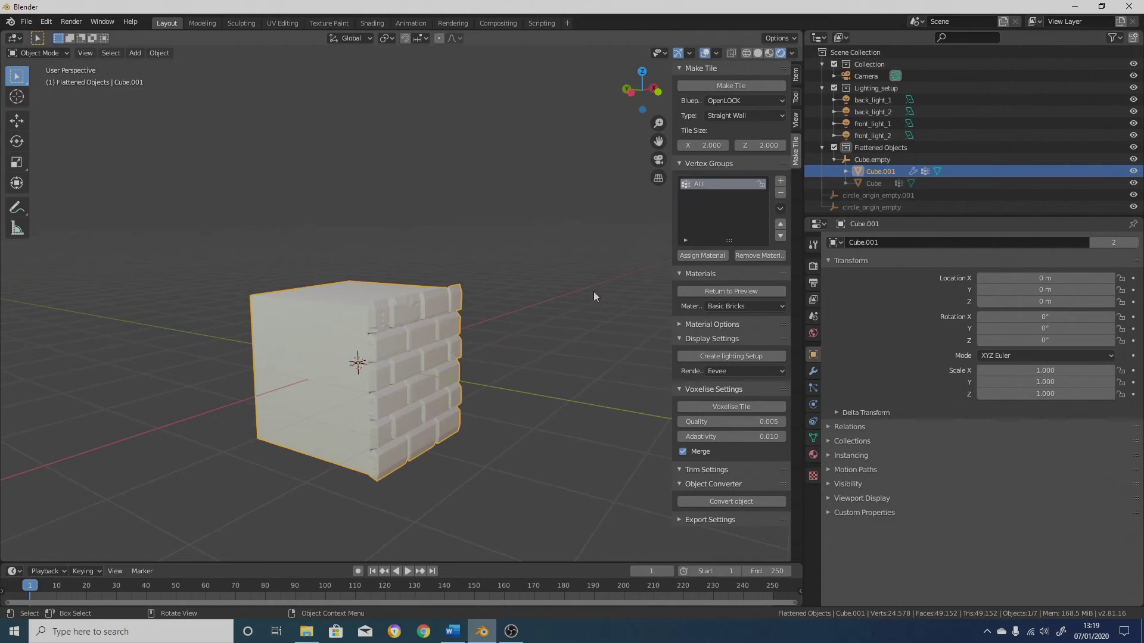
pyautogui.moveTo(400, 421); pyautogui.dragTo(411, 334, button='middle')
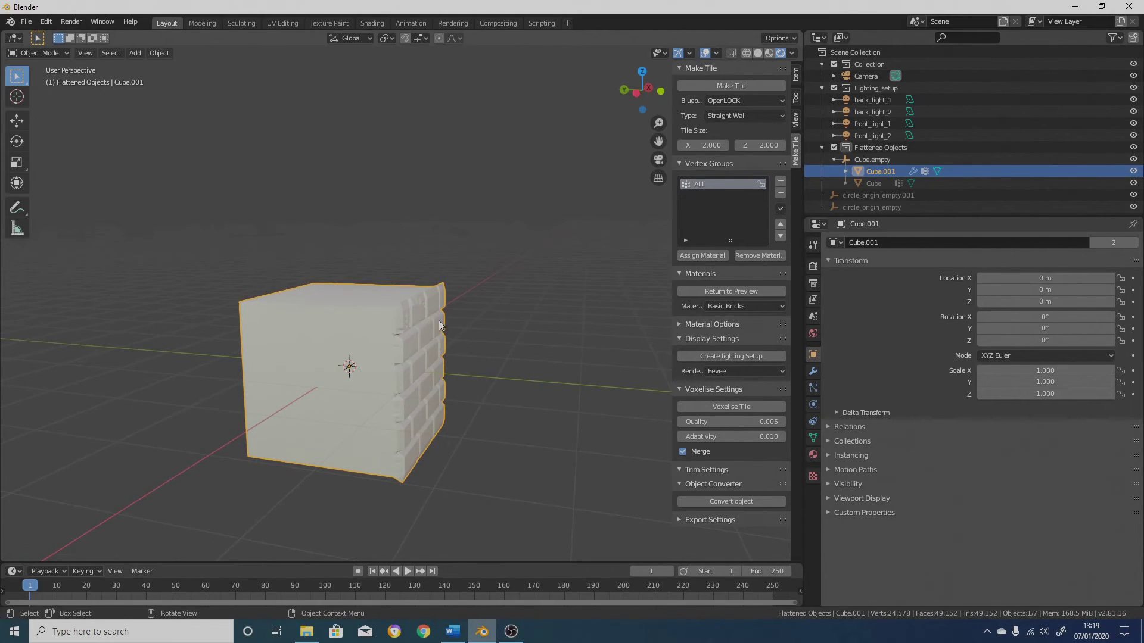
pyautogui.moveTo(438, 319)
pyautogui.mouseDown(button='middle')
pyautogui.moveTo(313, 306)
pyautogui.moveTo(426, 309)
pyautogui.mouseUp(button='middle')
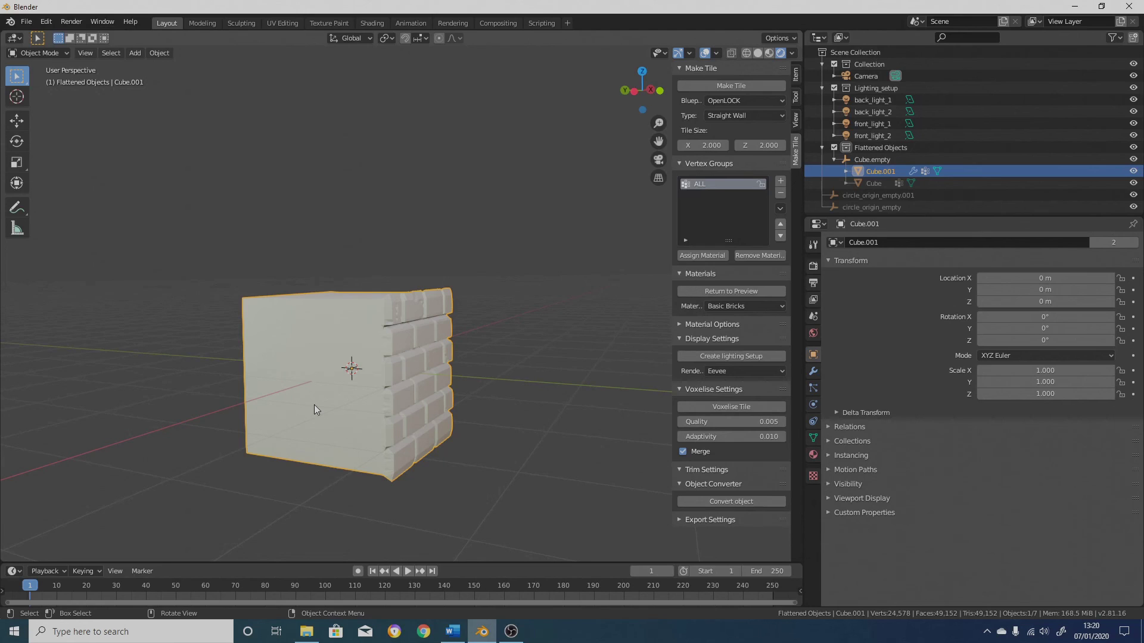
pyautogui.moveTo(587, 442); pyautogui.dragTo(389, 454, button='middle')
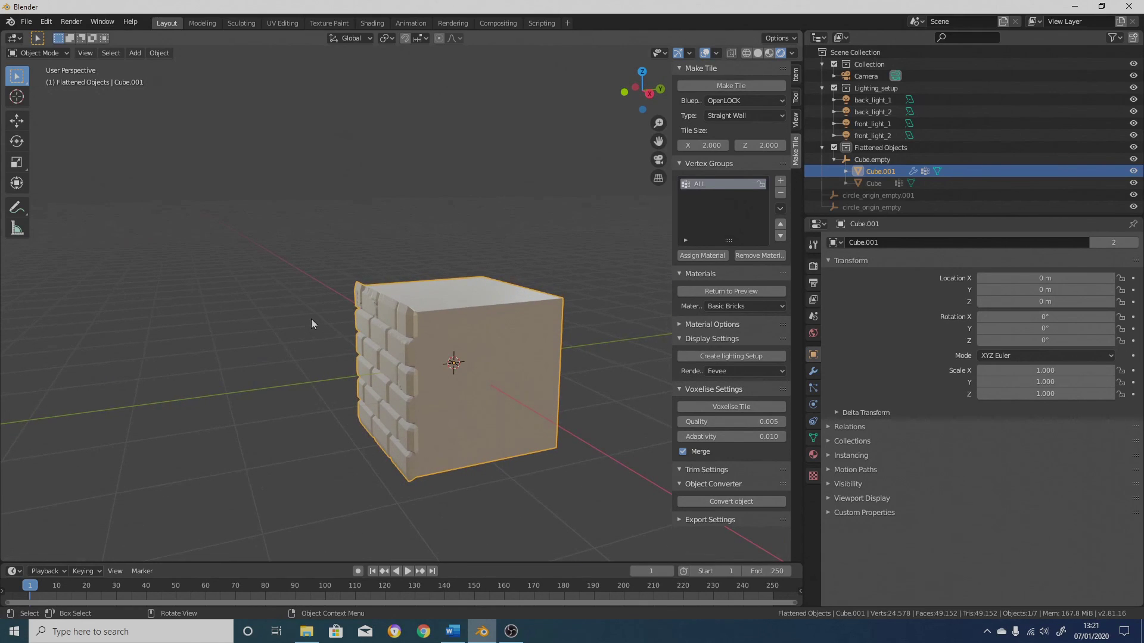
pyautogui.moveTo(289, 263); pyautogui.dragTo(466, 269, button='middle')
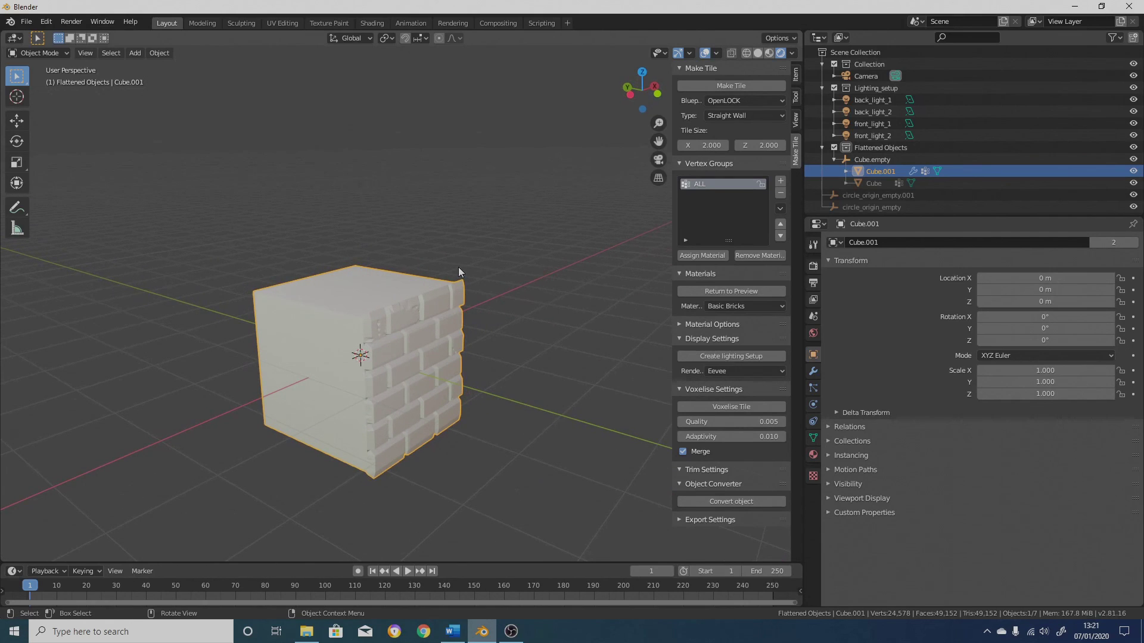
pyautogui.scroll(-1, 455, 269)
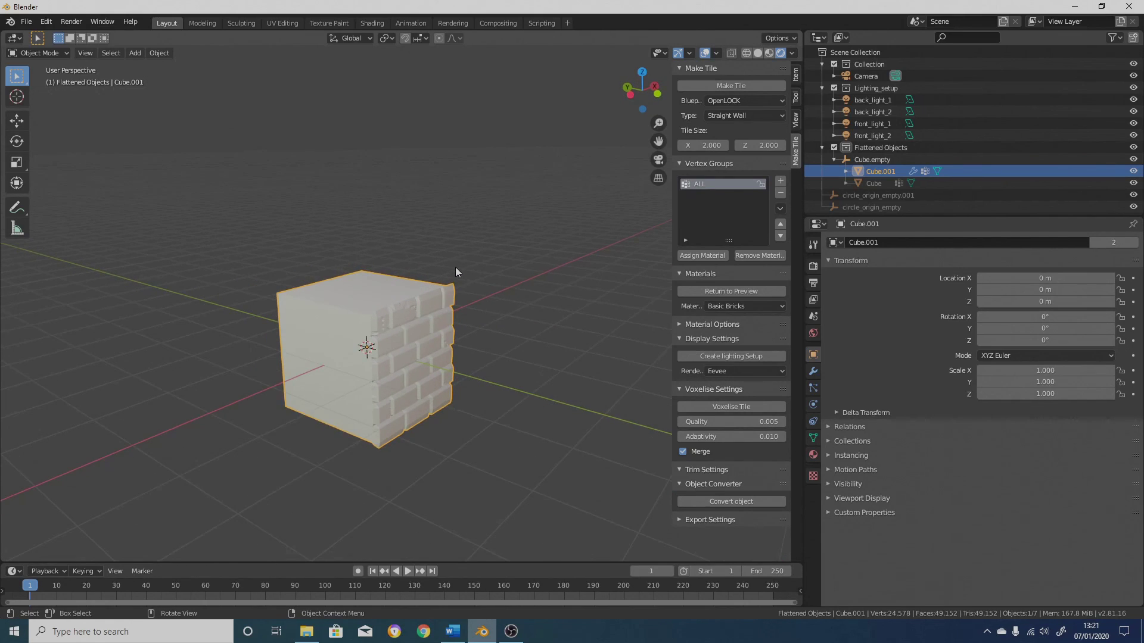
pyautogui.moveTo(283, 314); pyautogui.dragTo(367, 300, button='middle')
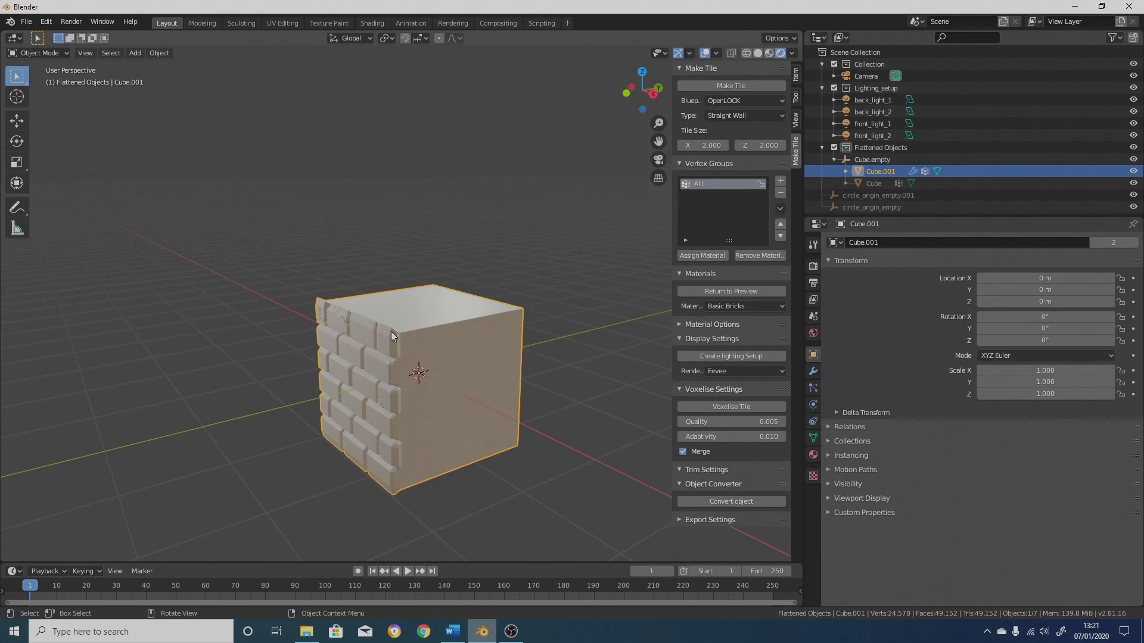